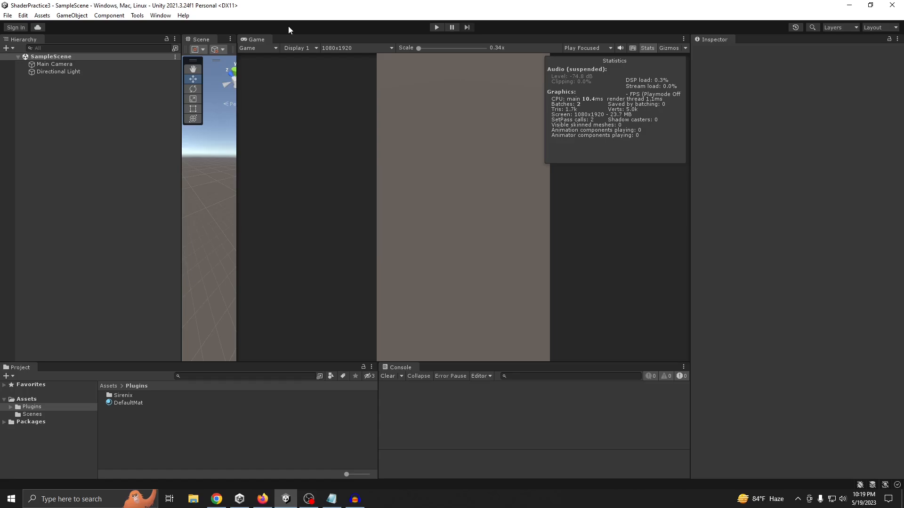
Create an empty game object named CubesParent in SampleScene and save the scene
{"action": "right_click", "coordinate": [55, 92]}
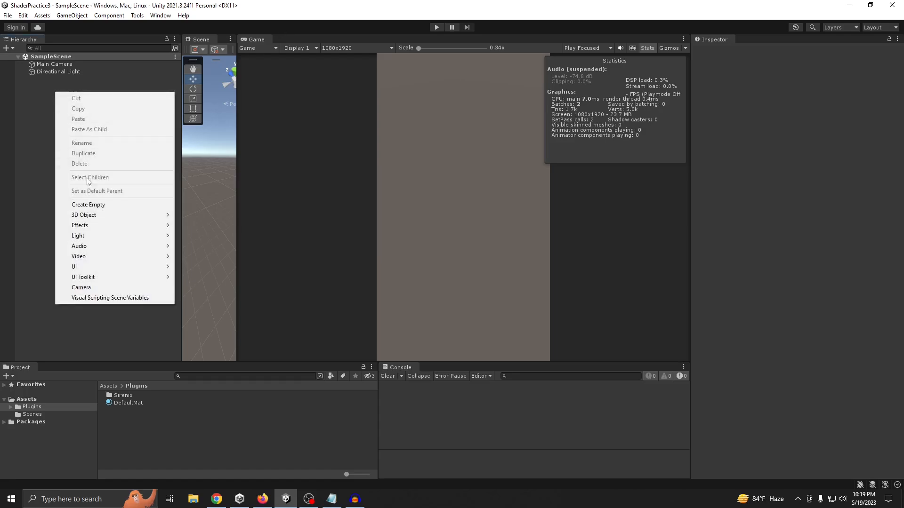
{"action": "left_click", "coordinate": [91, 205]}
{"action": "left_click", "coordinate": [786, 51]}
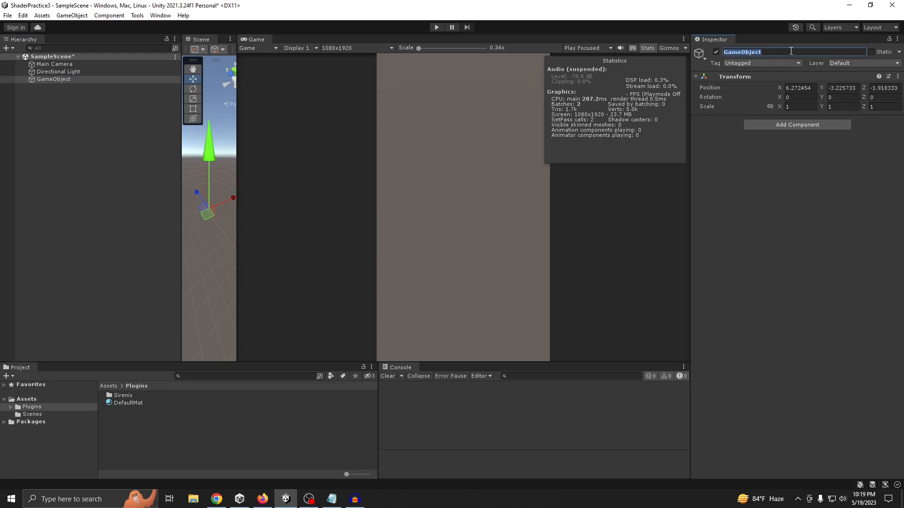
{"action": "type", "text": "CubesParent"}
{"action": "key", "text": "Return"}
{"action": "key", "text": "ctrl+s"}
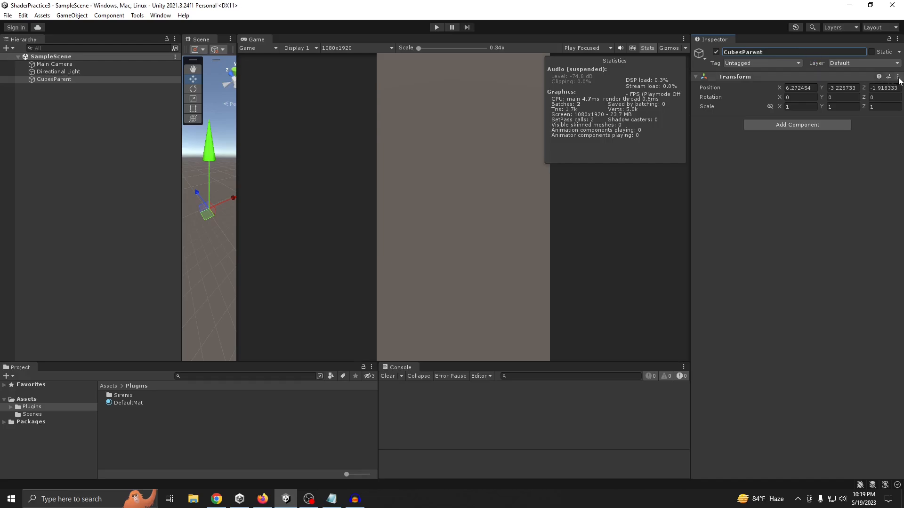
Reset the CubesParent transform and add a 3D cube as its child
{"action": "left_click", "coordinate": [897, 77]}
{"action": "left_click", "coordinate": [862, 83]}
{"action": "right_click", "coordinate": [59, 80]}
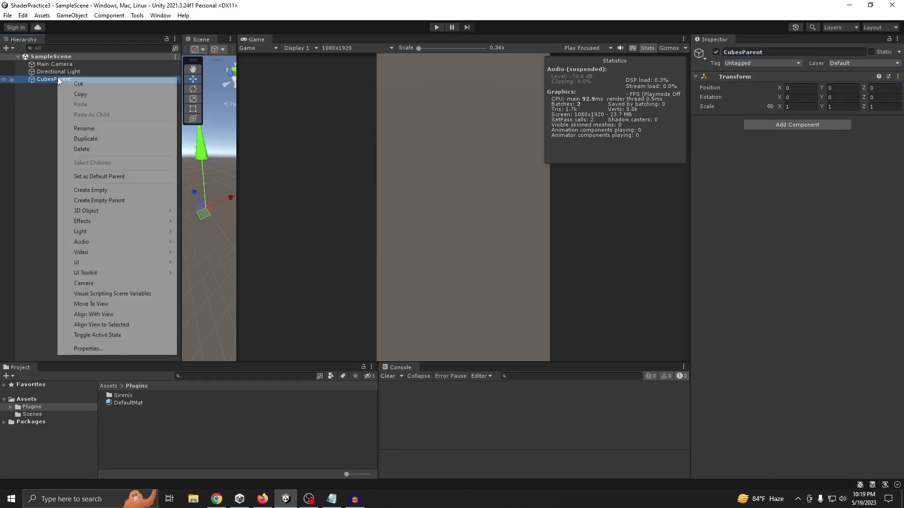
{"action": "mouse_move", "coordinate": [87, 211]}
{"action": "left_click", "coordinate": [203, 210]}
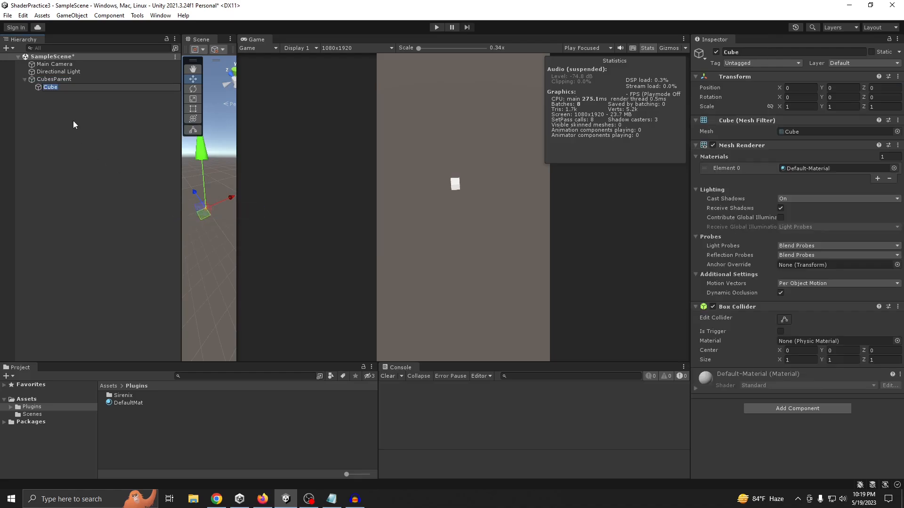
Duplicate the cube three times under CubesParent and spread the copies apart on the horizontal plane
{"action": "left_click", "coordinate": [58, 89]}
{"action": "key", "text": "ctrl+d"}
{"action": "key", "text": "ctrl+d"}
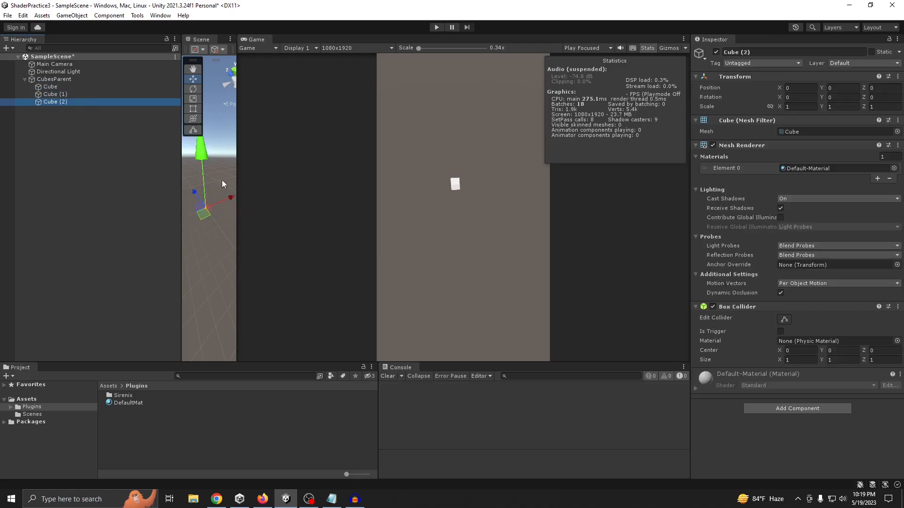
{"action": "left_click_drag", "start_coordinate": [236, 188], "coordinate": [348, 188]}
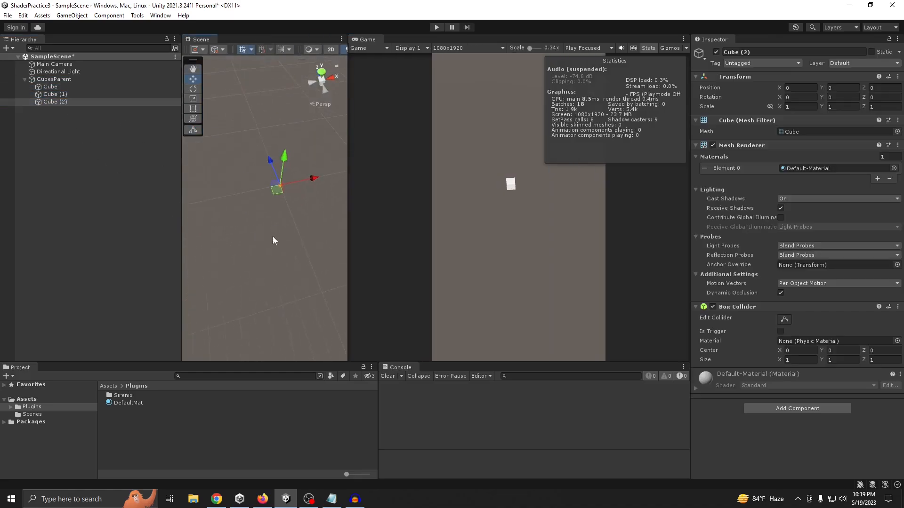
{"action": "left_click", "coordinate": [80, 96]}
{"action": "left_click_drag", "start_coordinate": [250, 210], "coordinate": [213, 189]}
{"action": "left_click", "coordinate": [79, 104]}
{"action": "key", "text": "ctrl+d"}
Duplicate the set of four cubes repeatedly, moving each new set apart, until CubesParent holds 28 cubes
{"action": "left_click", "coordinate": [55, 101]}
{"action": "left_click", "coordinate": [62, 96], "text": "ctrl"}
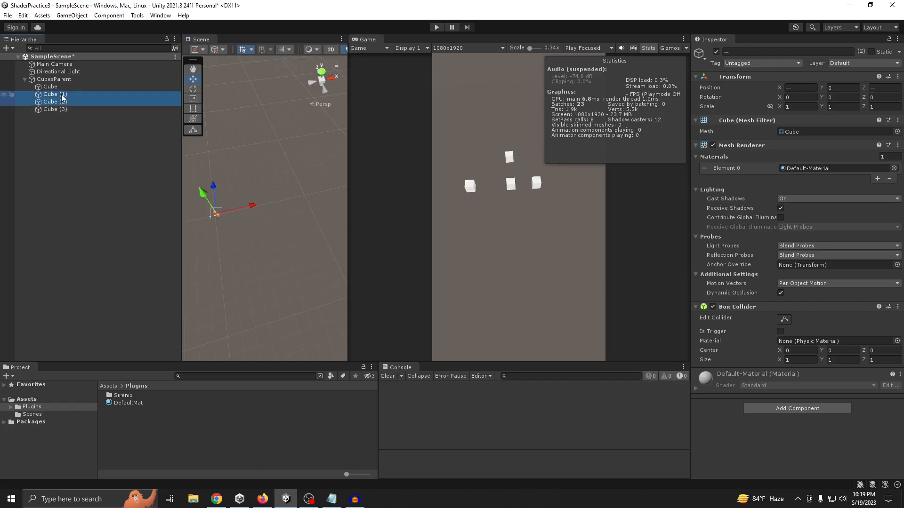
{"action": "left_click", "coordinate": [55, 109], "text": "ctrl"}
{"action": "left_click", "coordinate": [50, 86], "text": "ctrl"}
{"action": "key", "text": "ctrl+d"}
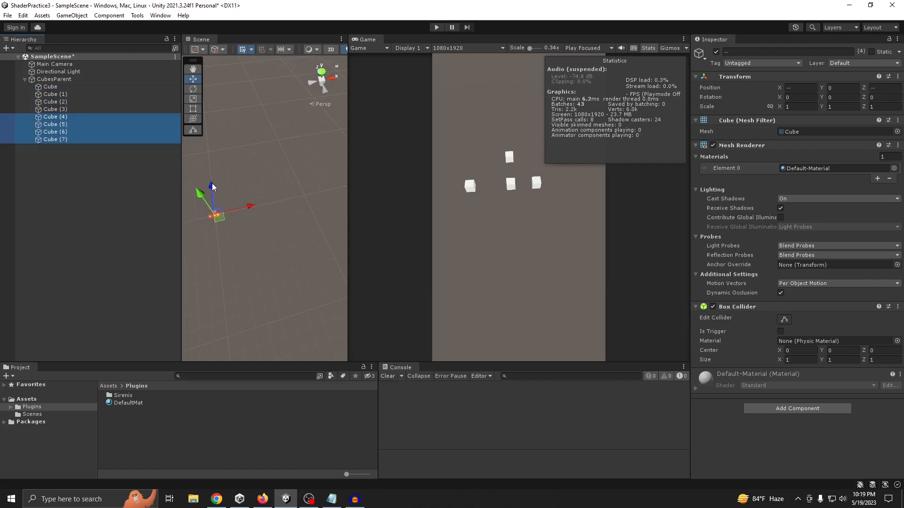
{"action": "left_click_drag", "start_coordinate": [213, 186], "coordinate": [253, 202]}
{"action": "key", "text": "ctrl+d"}
{"action": "key", "text": "ctrl+d"}
{"action": "key", "text": "ctrl+d"}
{"action": "key", "text": "ctrl+d"}
{"action": "key", "text": "ctrl+d"}
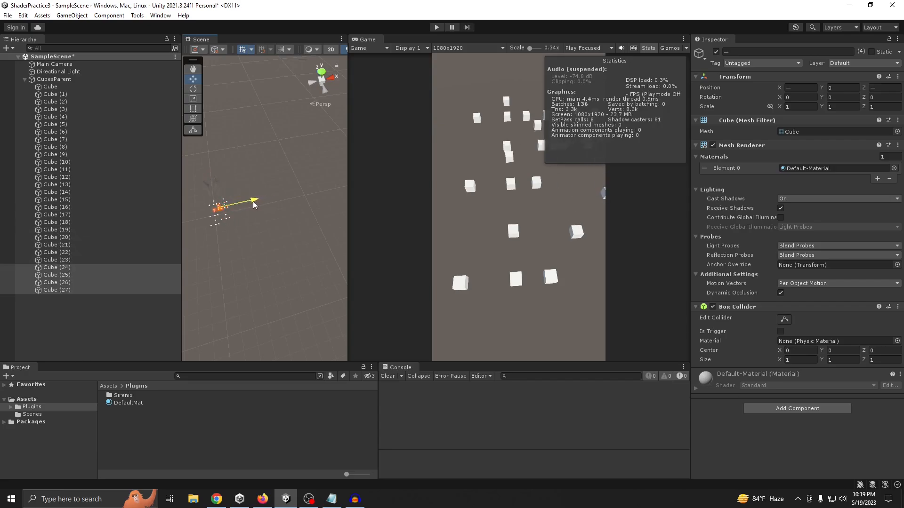
Duplicate all 28 cubes, shift the copies away from the originals, and save the scene
{"action": "left_click", "coordinate": [52, 88]}
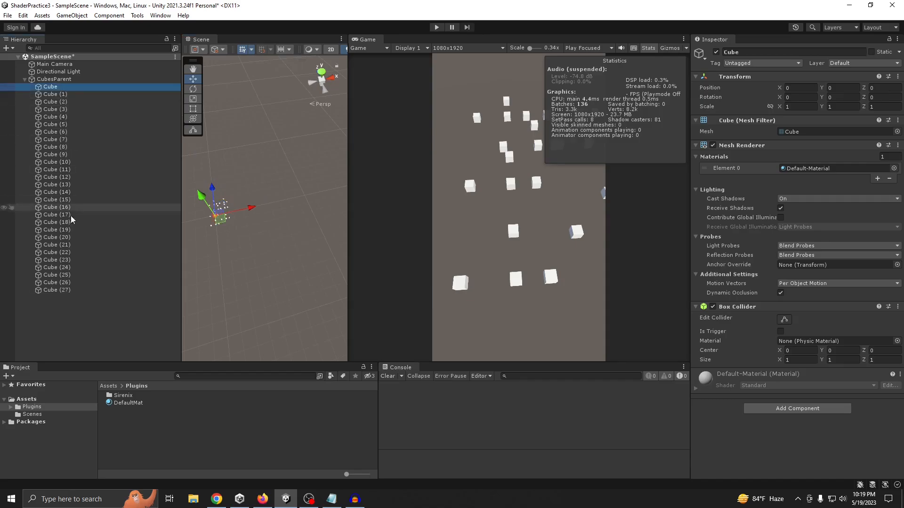
{"action": "left_click", "coordinate": [65, 289], "text": "shift"}
{"action": "key", "text": "ctrl+d"}
{"action": "left_click_drag", "start_coordinate": [215, 184], "coordinate": [215, 182]}
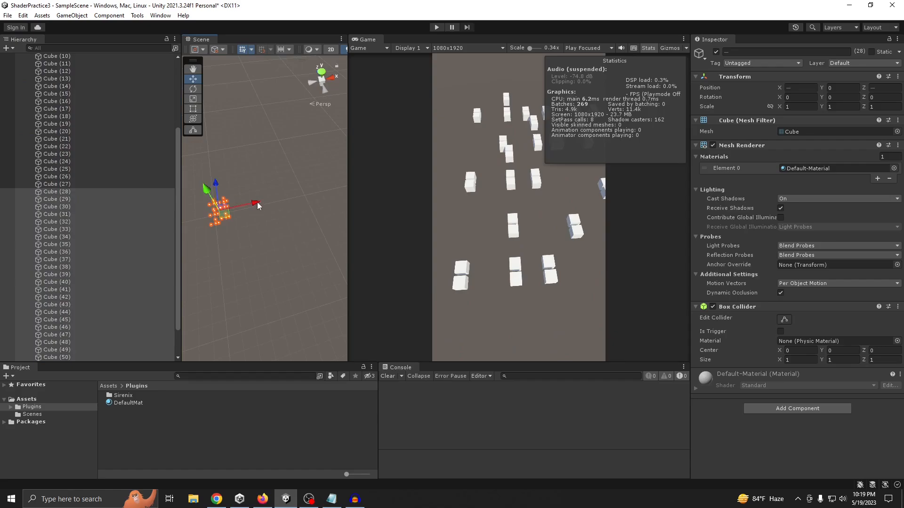
{"action": "left_click_drag", "start_coordinate": [256, 203], "coordinate": [251, 202]}
{"action": "key", "text": "ctrl+s"}
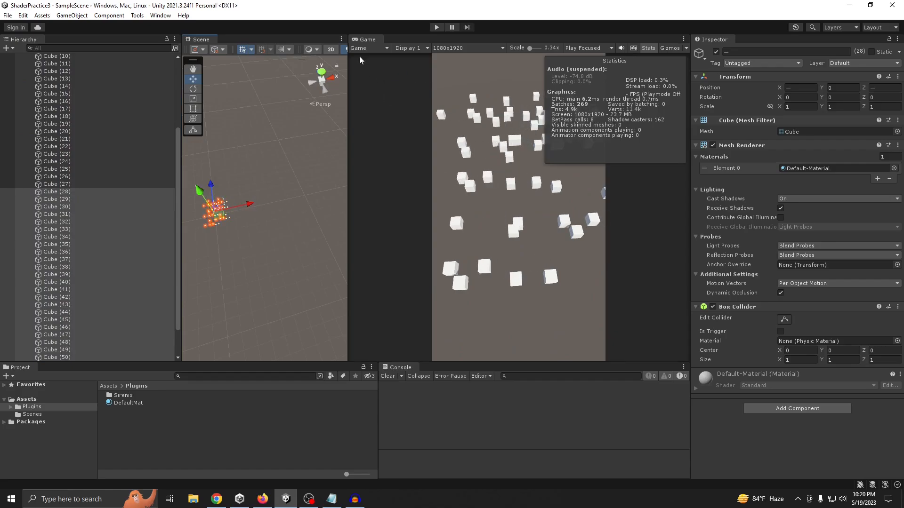
{"action": "scroll", "coordinate": [126, 184], "scroll_direction": "up", "scroll_amount": 5}
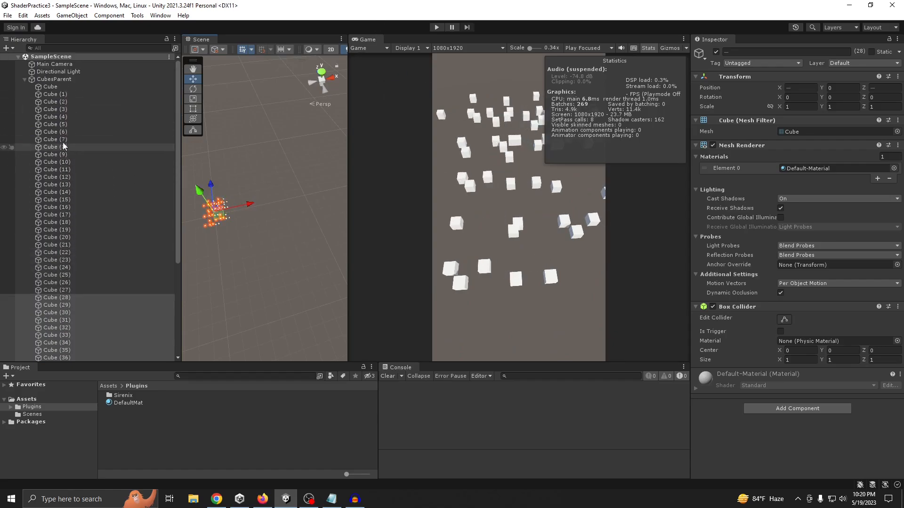
{"action": "left_click", "coordinate": [61, 89]}
{"action": "scroll", "coordinate": [115, 236], "scroll_direction": "down", "scroll_amount": 5}
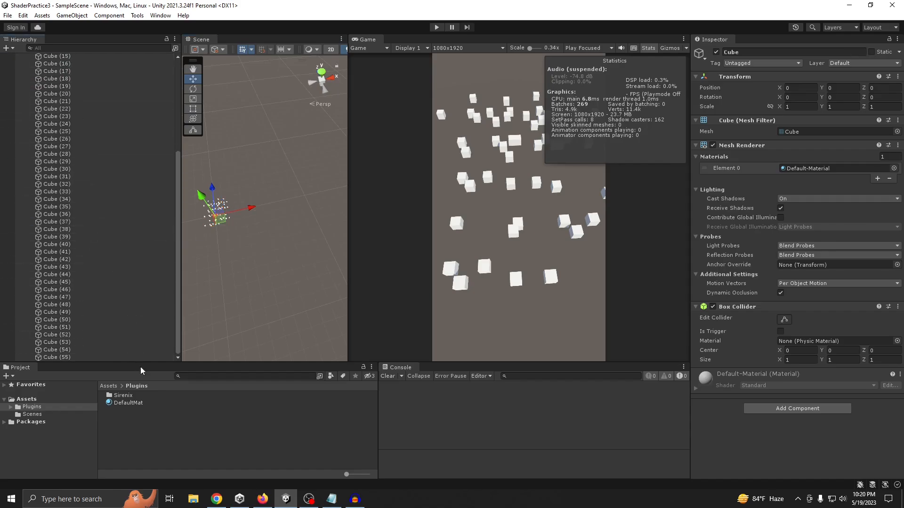
Delete the DefaultMat material from the Plugins folder
{"action": "left_click", "coordinate": [131, 403]}
{"action": "key", "text": "Delete"}
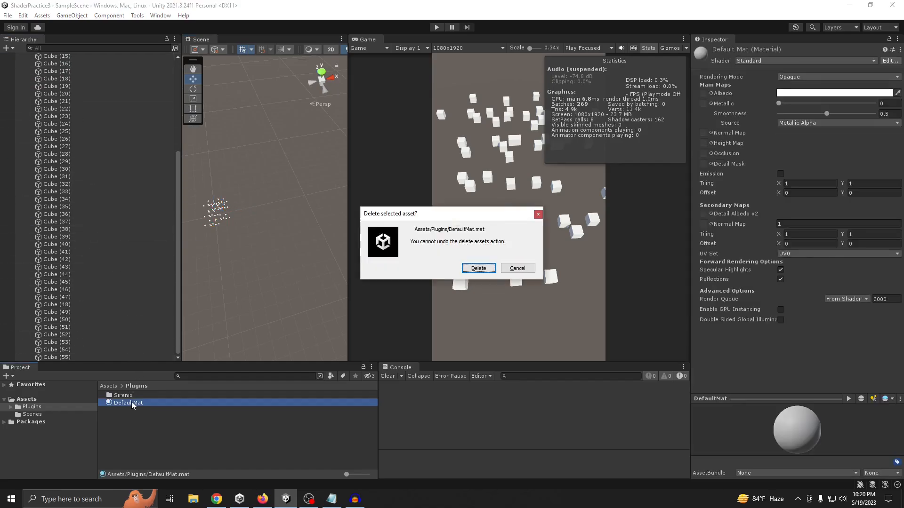
{"action": "key", "text": "Return"}
Create a new material named CubesMat in the Plugins folder
{"action": "right_click", "coordinate": [136, 407]}
{"action": "mouse_move", "coordinate": [195, 171]}
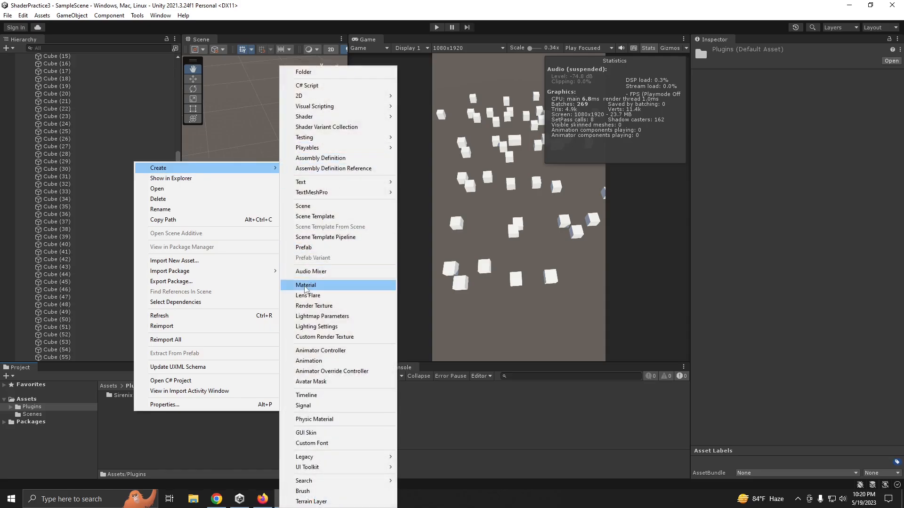
{"action": "left_click", "coordinate": [305, 285]}
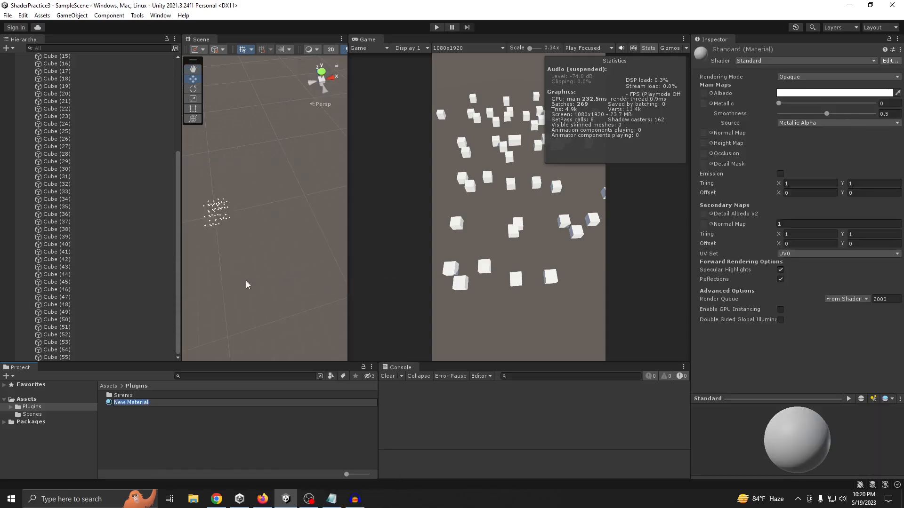
{"action": "type", "text": "Deal"}
{"action": "key", "text": "BackSpace"}
{"action": "key", "text": "BackSpace"}
{"action": "key", "text": "BackSpace"}
{"action": "key", "text": "BackSpace"}
{"action": "key", "text": "BackSpace"}
{"action": "type", "text": "CubesMat"}
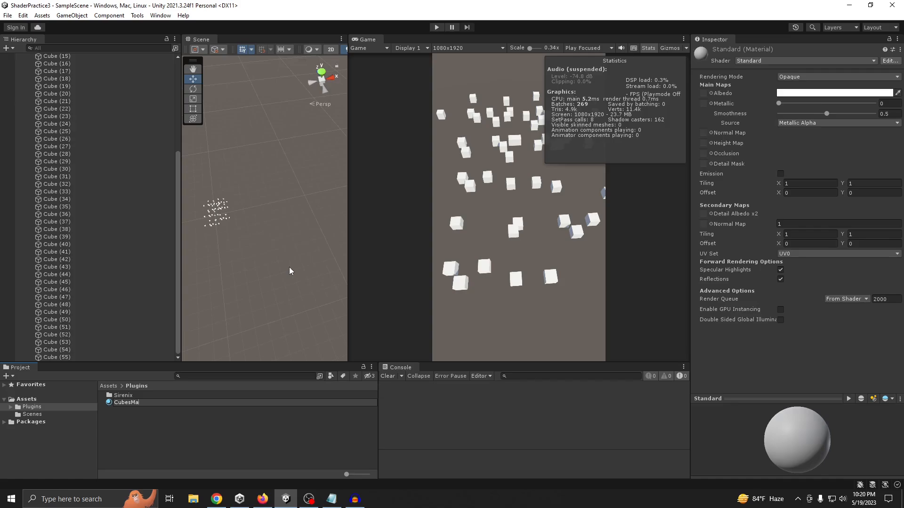
{"action": "key", "text": "Return"}
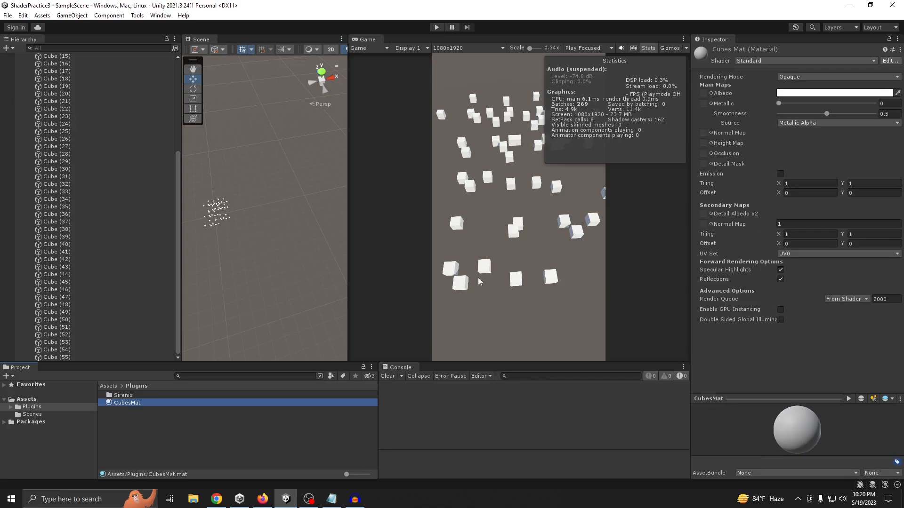
Assign CubesMat to the mesh renderers of all the cubes under CubesParent and save the scene
{"action": "scroll", "coordinate": [52, 174], "scroll_direction": "up", "scroll_amount": 5}
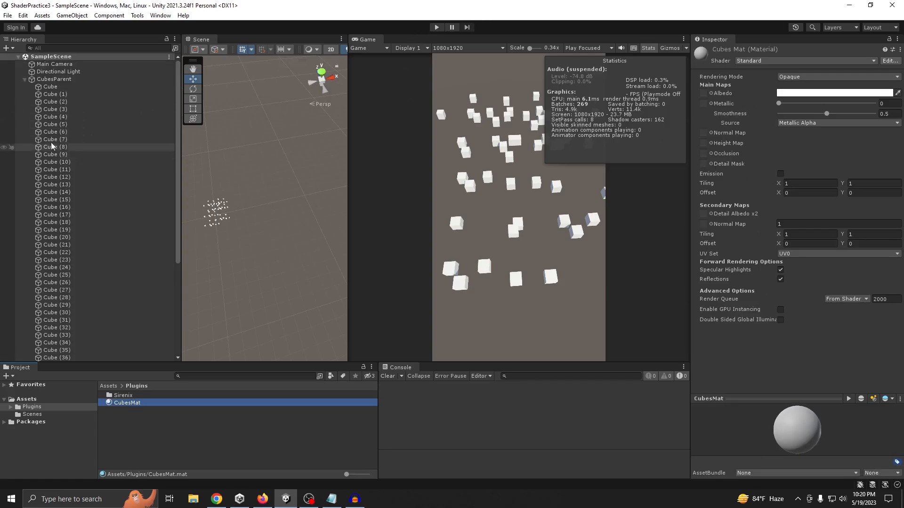
{"action": "left_click", "coordinate": [66, 88]}
{"action": "scroll", "coordinate": [69, 188], "scroll_direction": "down", "scroll_amount": 6}
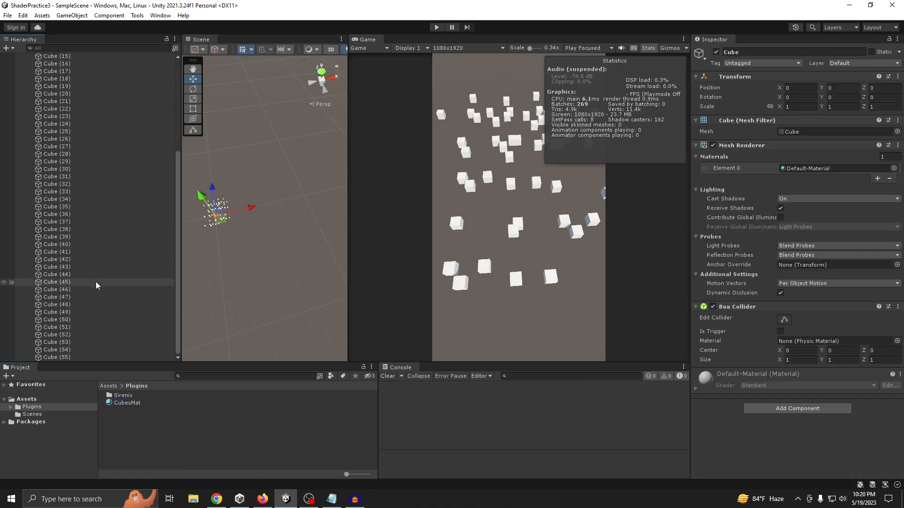
{"action": "left_click", "coordinate": [66, 357], "text": "shift"}
{"action": "left_click_drag", "start_coordinate": [140, 406], "coordinate": [804, 171]}
{"action": "key", "text": "ctrl+s"}
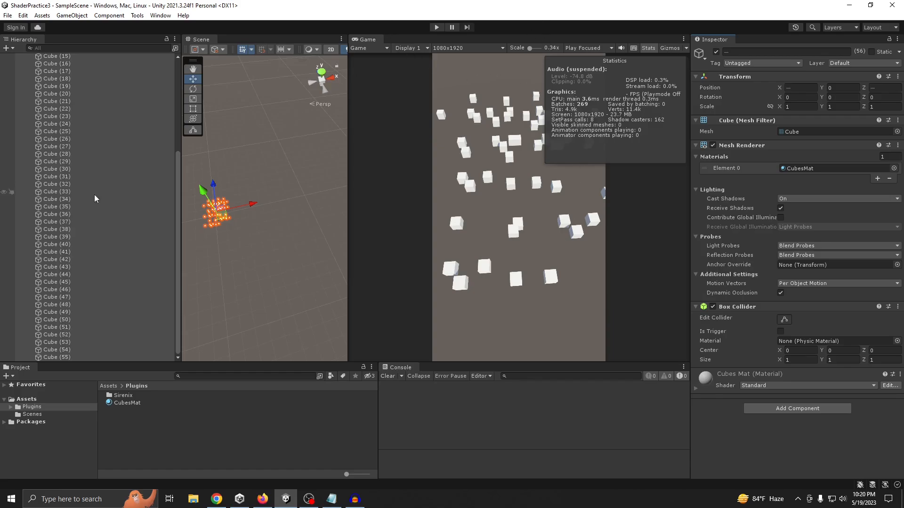
Collapse CubesParent in the Hierarchy, and run the scene briefly to check its batch count in the statistics
{"action": "scroll", "coordinate": [95, 196], "scroll_direction": "up", "scroll_amount": 6}
{"action": "scroll", "coordinate": [90, 184], "scroll_direction": "down", "scroll_amount": 6}
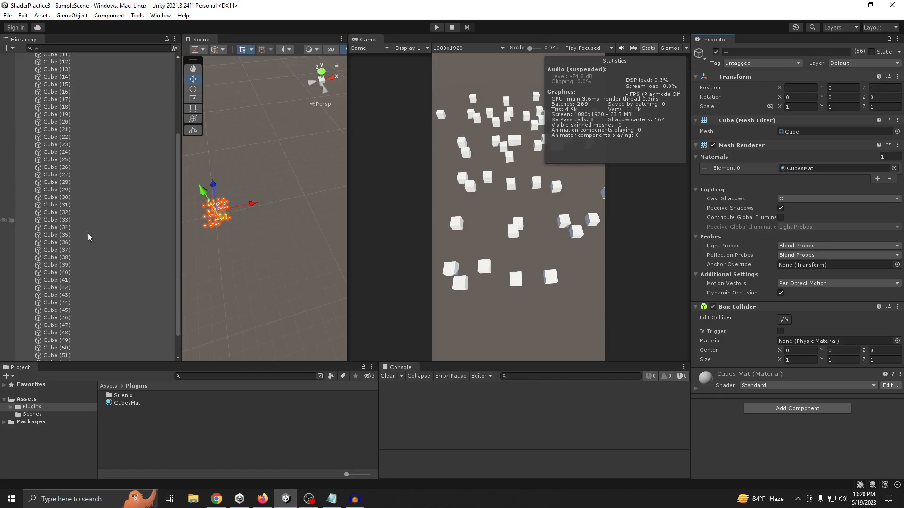
{"action": "scroll", "coordinate": [81, 245], "scroll_direction": "up", "scroll_amount": 6}
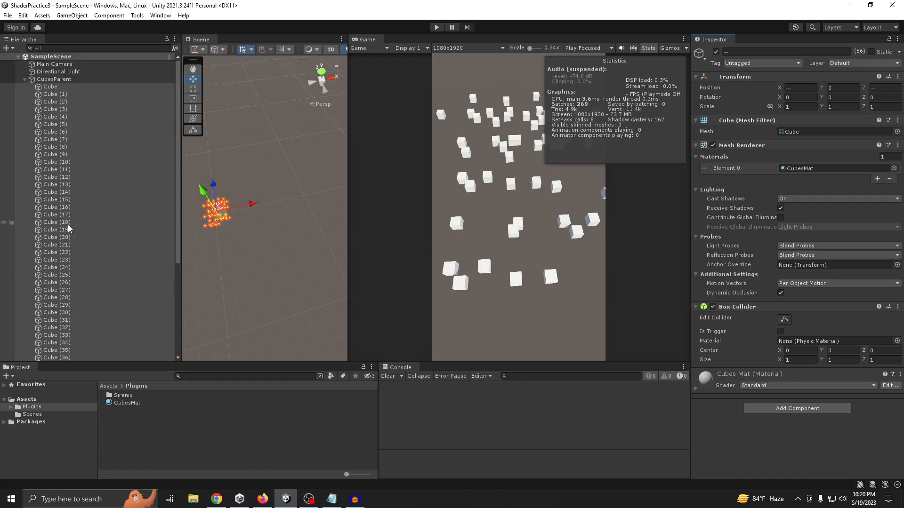
{"action": "left_click", "coordinate": [24, 79]}
{"action": "left_click", "coordinate": [24, 79]}
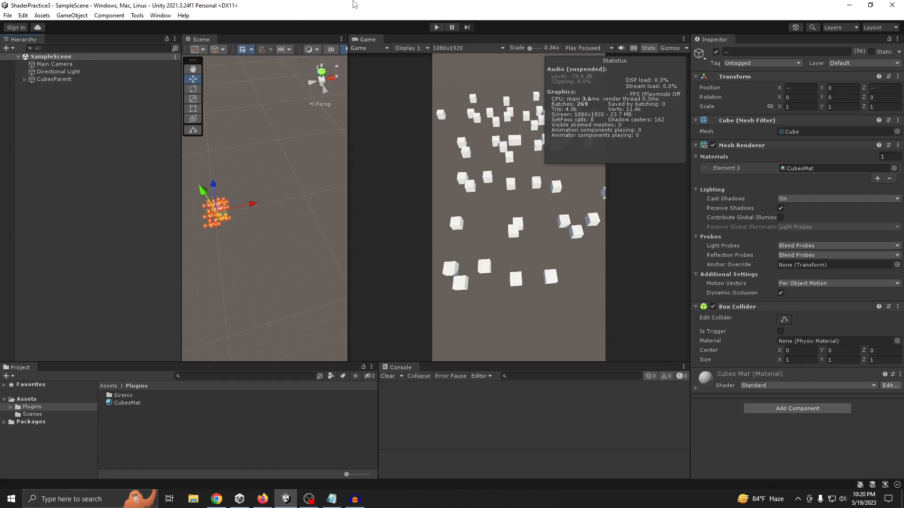
{"action": "left_click", "coordinate": [437, 27]}
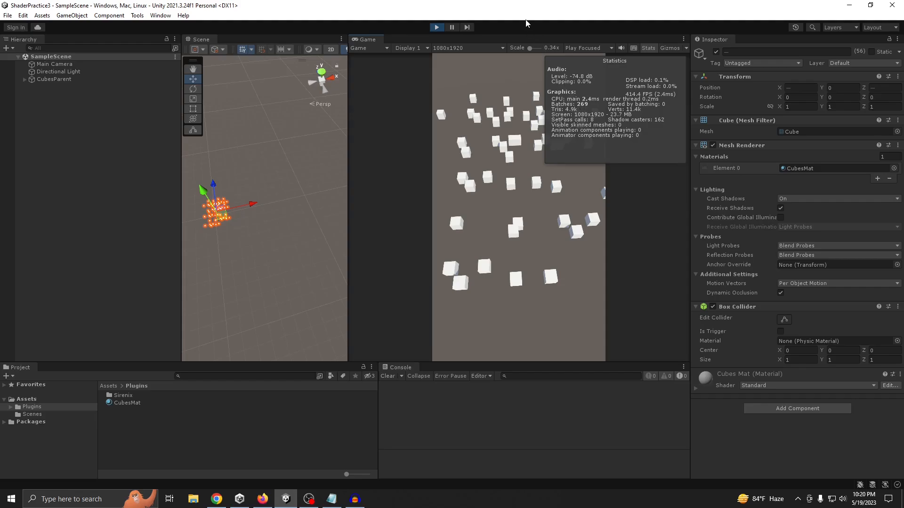
{"action": "left_click", "coordinate": [437, 27]}
Enable GPU instancing on the CubesMat material and play the scene
{"action": "left_click", "coordinate": [137, 404]}
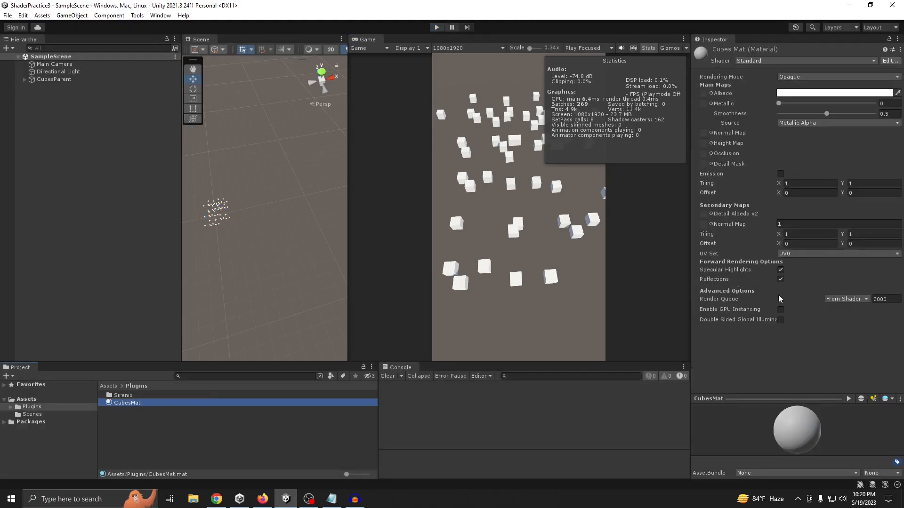
{"action": "left_click", "coordinate": [781, 311]}
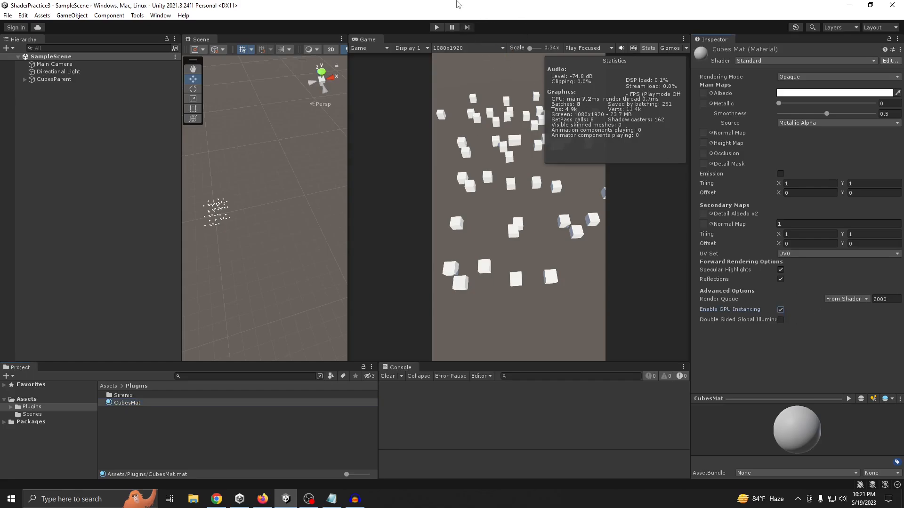
{"action": "left_click", "coordinate": [437, 27]}
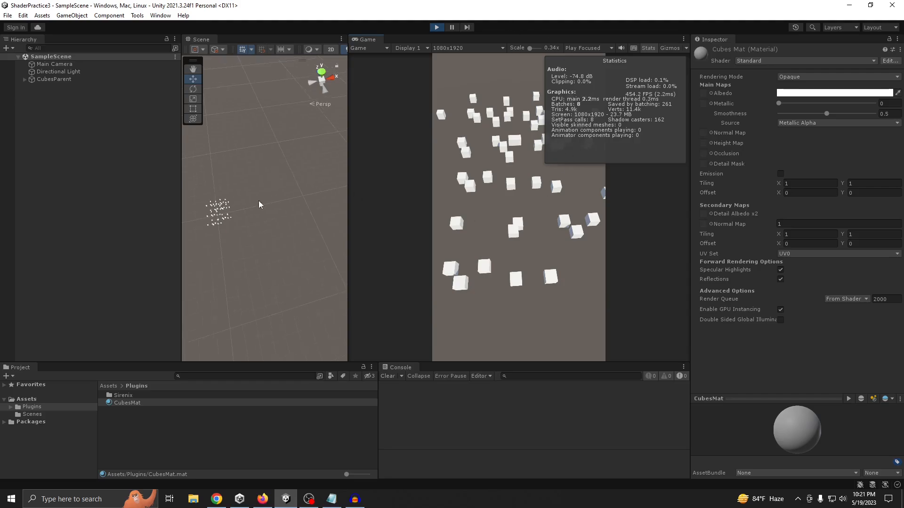
Inspect one cube and its assigned material while the scene is running, and exit Play mode
{"action": "scroll", "coordinate": [248, 210], "scroll_direction": "up", "scroll_amount": 3}
{"action": "middle_click_drag", "start_coordinate": [228, 212], "coordinate": [313, 183]}
{"action": "scroll", "coordinate": [258, 194], "scroll_direction": "up", "scroll_amount": 4}
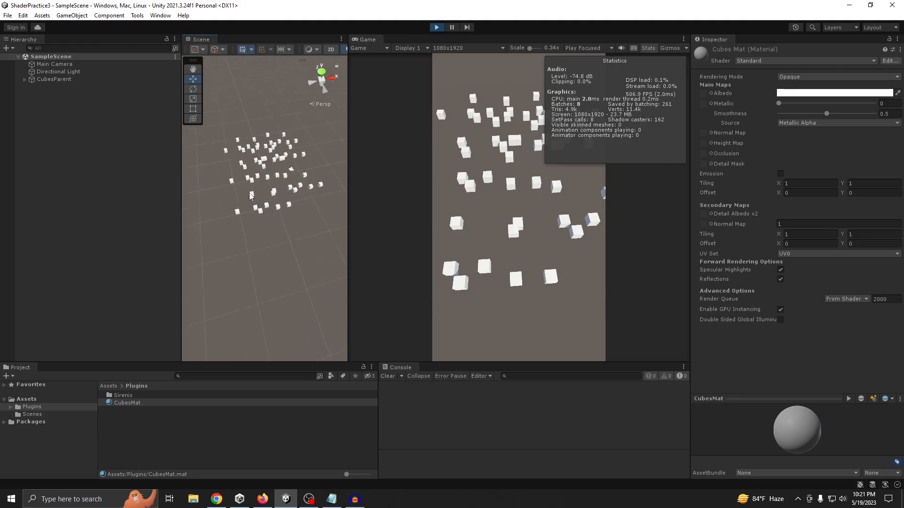
{"action": "left_click", "coordinate": [253, 200]}
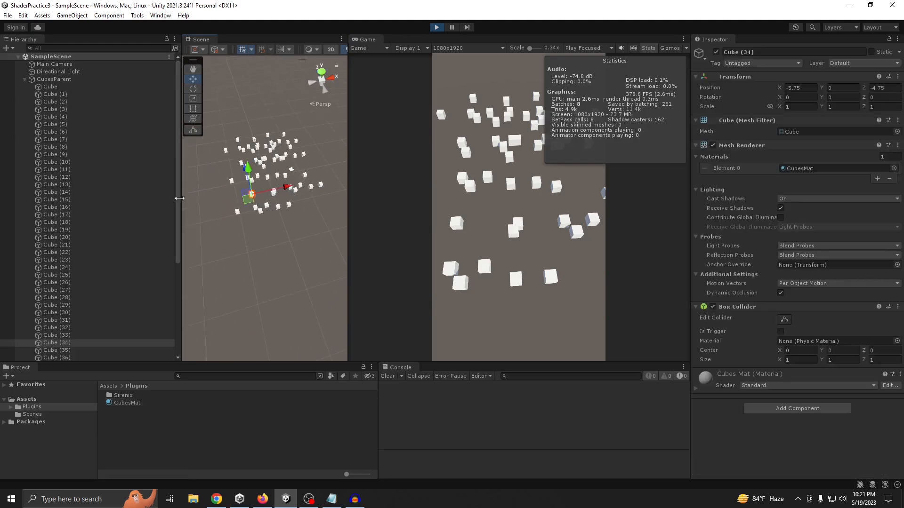
{"action": "left_click", "coordinate": [697, 389]}
{"action": "left_click", "coordinate": [24, 79]}
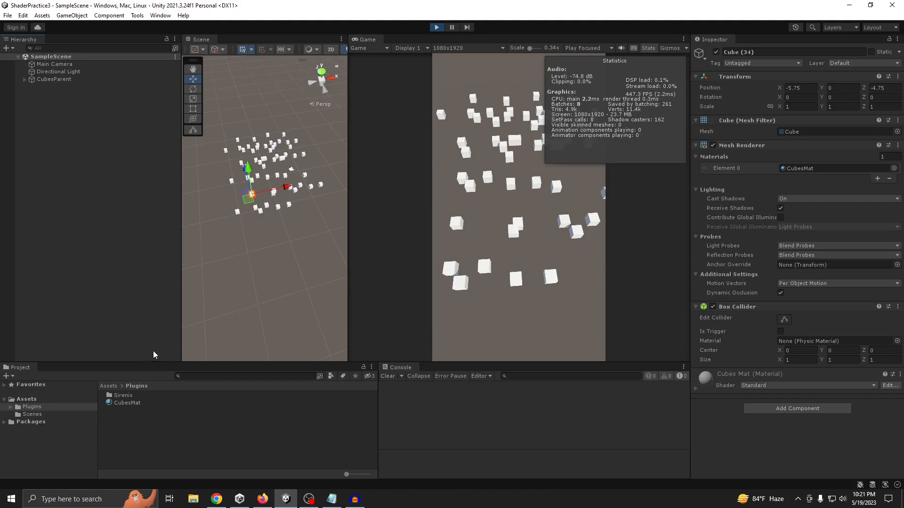
{"action": "left_click", "coordinate": [436, 26]}
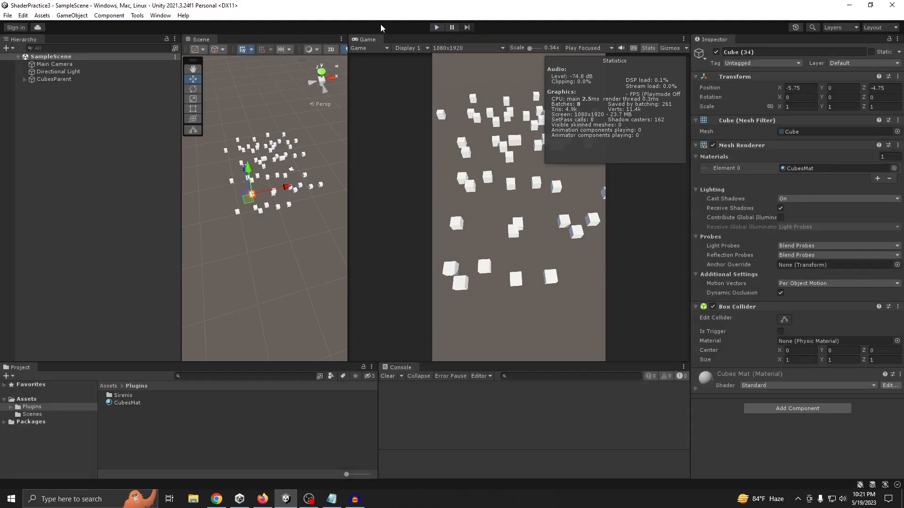
Create a C# script named SetPassOptimization in the Plugins folder
{"action": "right_click", "coordinate": [138, 434]}
{"action": "mouse_move", "coordinate": [179, 184]}
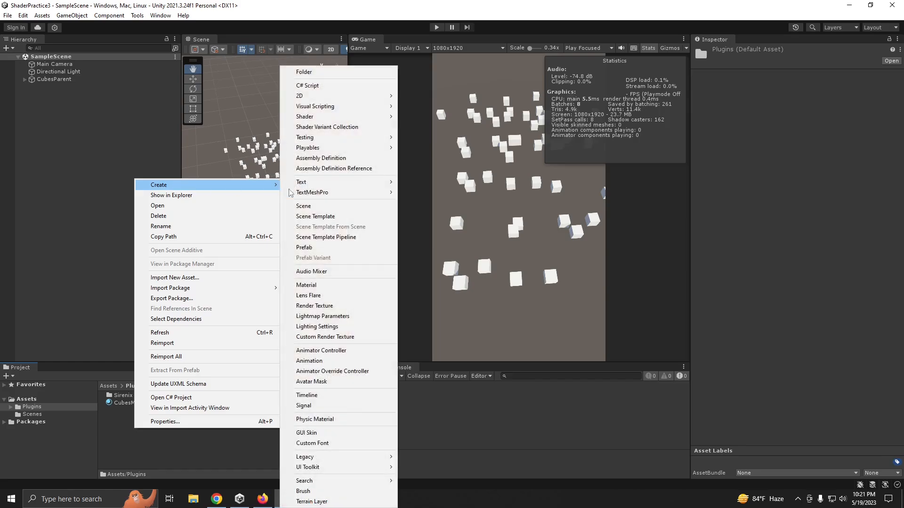
{"action": "left_click", "coordinate": [316, 86]}
{"action": "type", "text": "SetPass"}
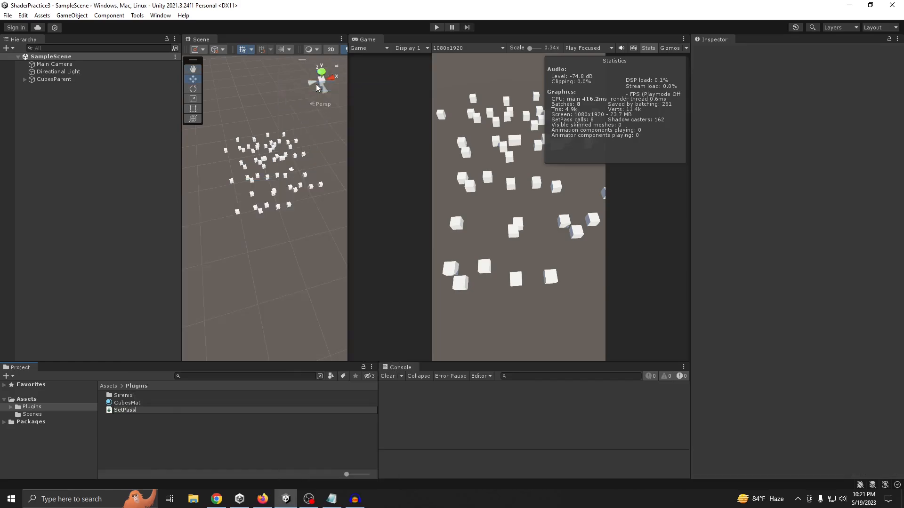
{"action": "type", "text": "Optimization"}
{"action": "key", "text": "Return"}
Create an empty game object in SampleScene and name it SetPassOptimization
{"action": "left_click", "coordinate": [54, 104]}
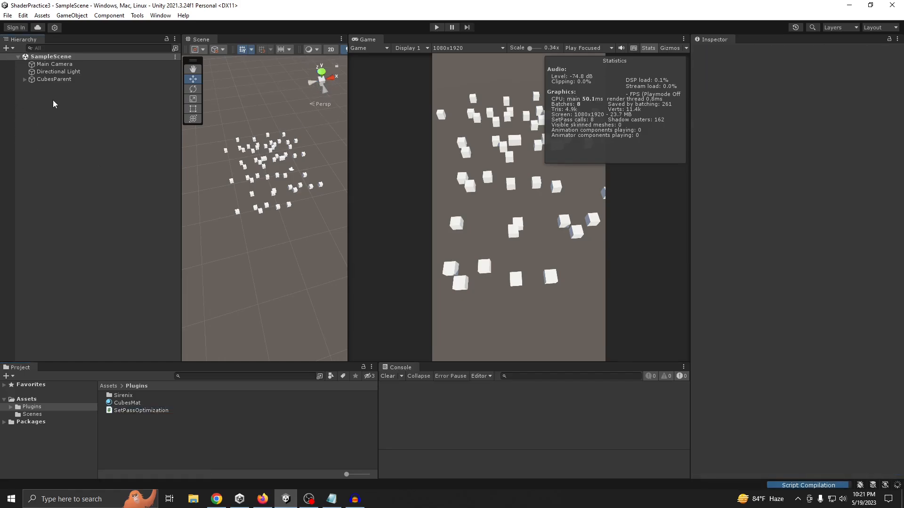
{"action": "right_click", "coordinate": [52, 96]}
{"action": "left_click", "coordinate": [71, 206]}
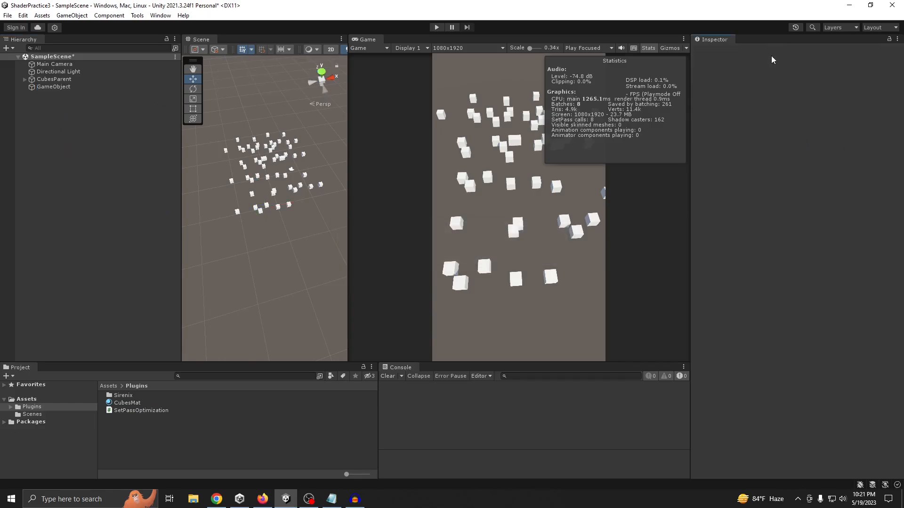
{"action": "right_click", "coordinate": [161, 411]}
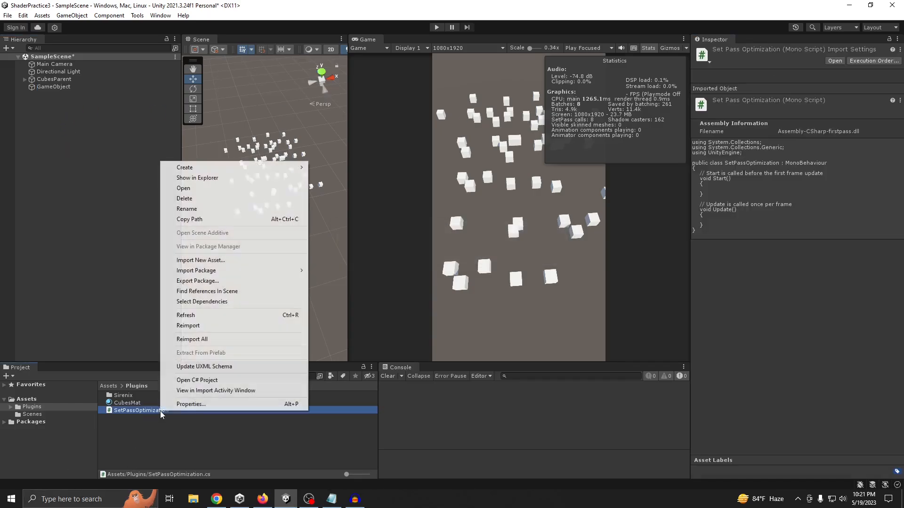
{"action": "left_click", "coordinate": [194, 220]}
{"action": "left_click", "coordinate": [97, 150]}
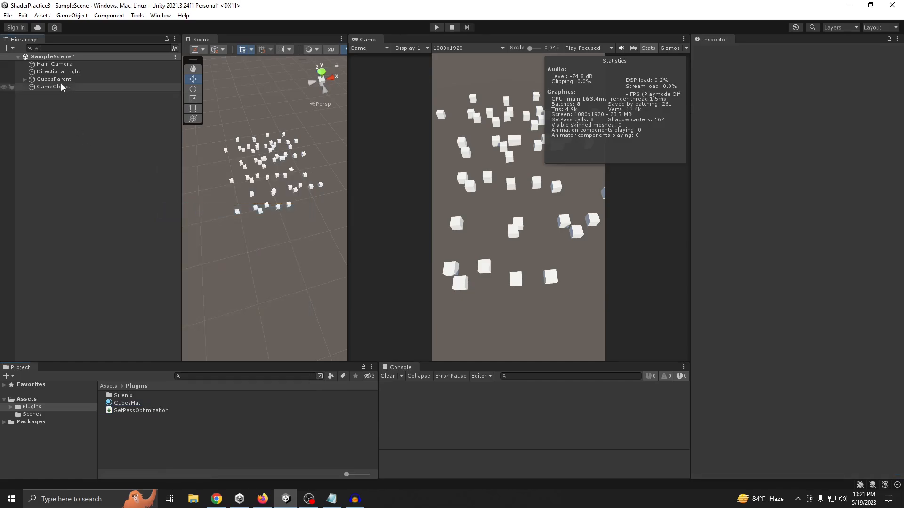
{"action": "left_click", "coordinate": [62, 87]}
{"action": "left_click", "coordinate": [772, 52]}
{"action": "key", "text": "ctrl+v"}
Reset the SetPassOptimization object's transform and attach the SetPassOptimization script to it
{"action": "left_click", "coordinate": [898, 77]}
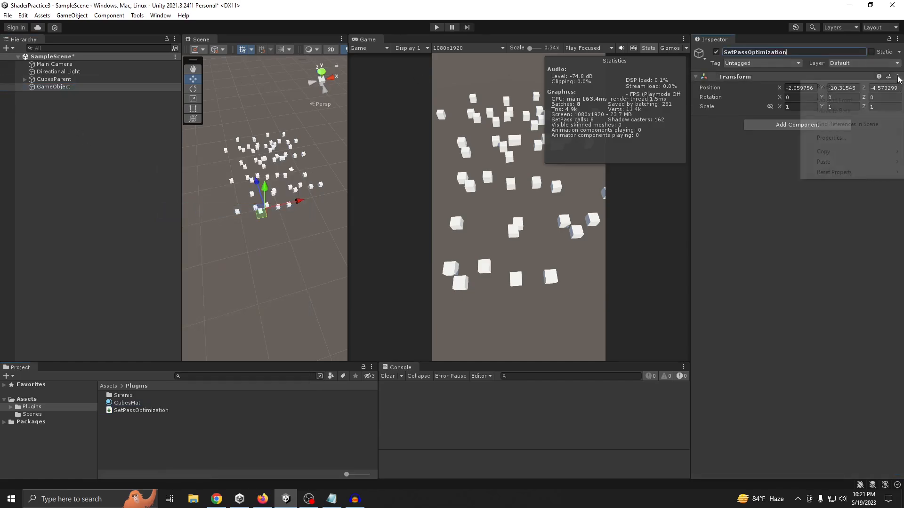
{"action": "left_click", "coordinate": [821, 82]}
{"action": "left_click_drag", "start_coordinate": [151, 411], "coordinate": [780, 192]}
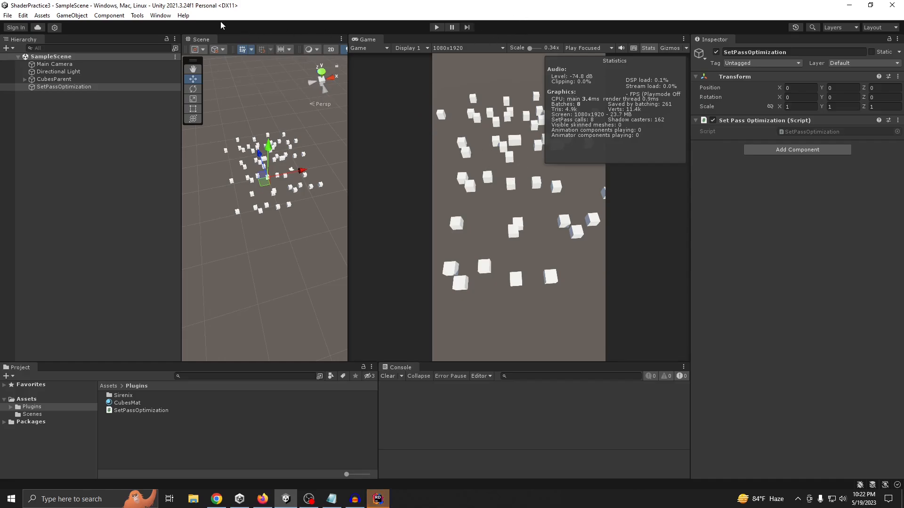
Open the Frame Debugger, play the scene and enable frame debugging
{"action": "left_click", "coordinate": [161, 17]}
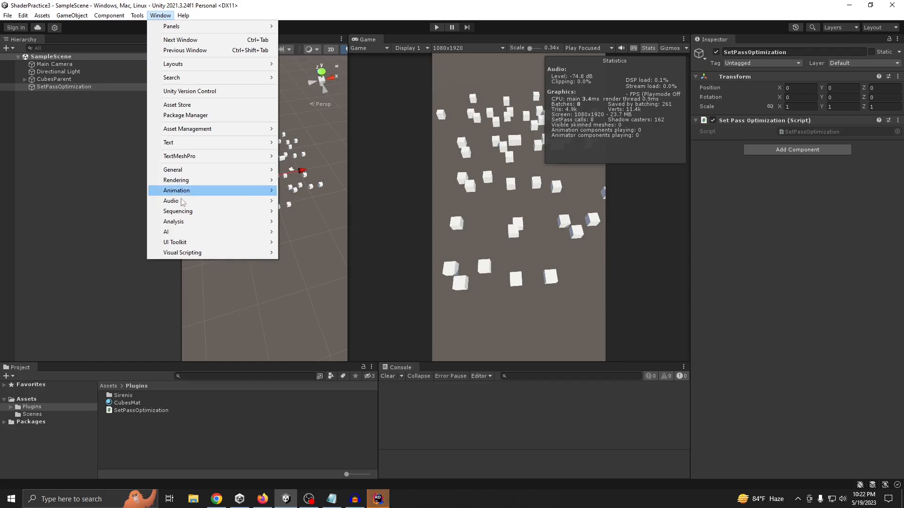
{"action": "mouse_move", "coordinate": [179, 222]}
{"action": "left_click", "coordinate": [310, 246]}
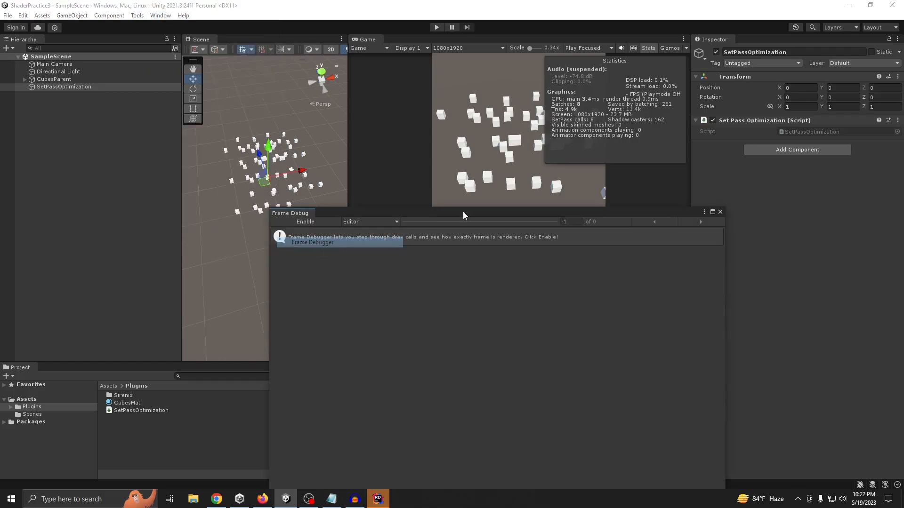
{"action": "left_click", "coordinate": [437, 28]}
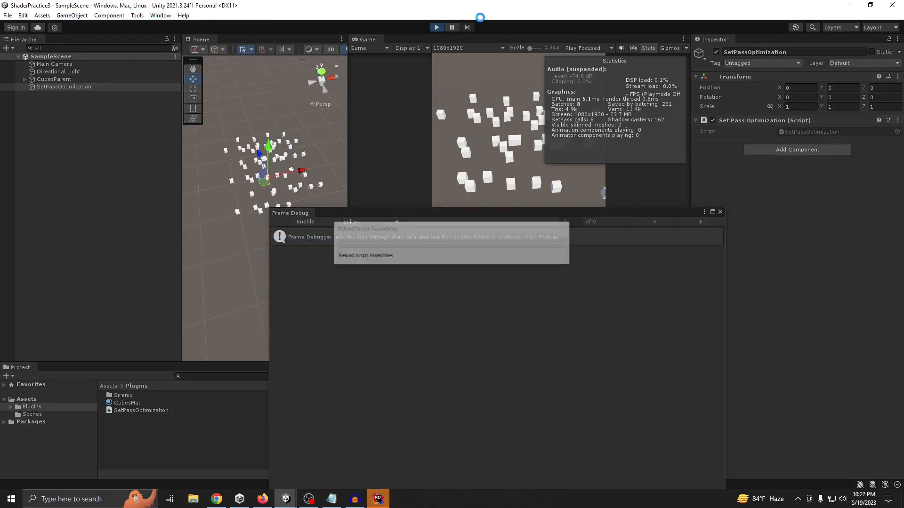
{"action": "left_click", "coordinate": [305, 222]}
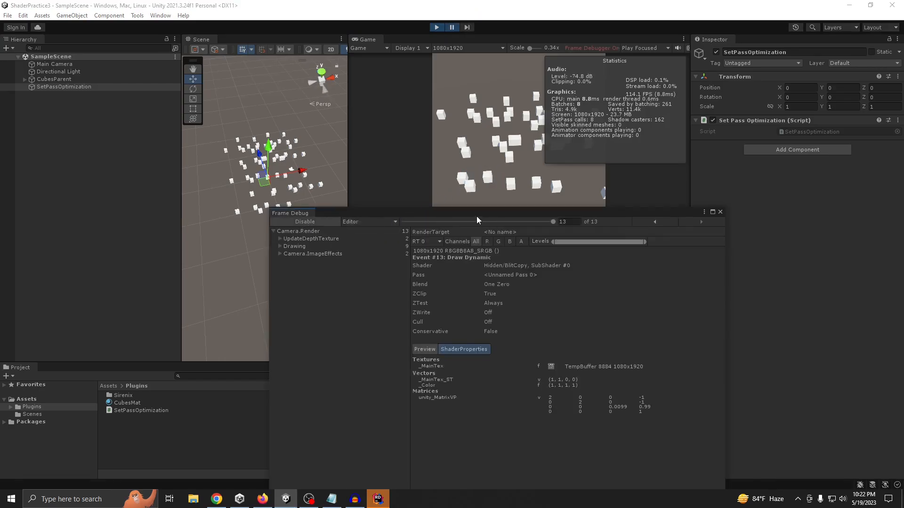
Step back to draw event 10 in the Frame Debugger, examine the instanced cube draw call, and exit Play mode
{"action": "left_click_drag", "start_coordinate": [475, 214], "coordinate": [454, 246]}
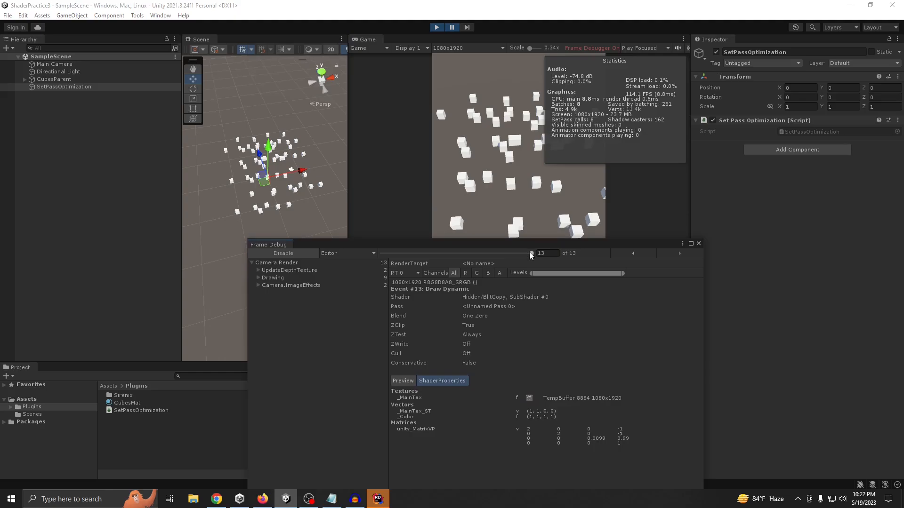
{"action": "mouse_move", "coordinate": [531, 255]}
{"action": "left_mouse_down"}
{"action": "mouse_move", "coordinate": [444, 254]}
{"action": "mouse_move", "coordinate": [513, 253]}
{"action": "mouse_move", "coordinate": [478, 253]}
{"action": "mouse_move", "coordinate": [500, 257]}
{"action": "left_mouse_up"}
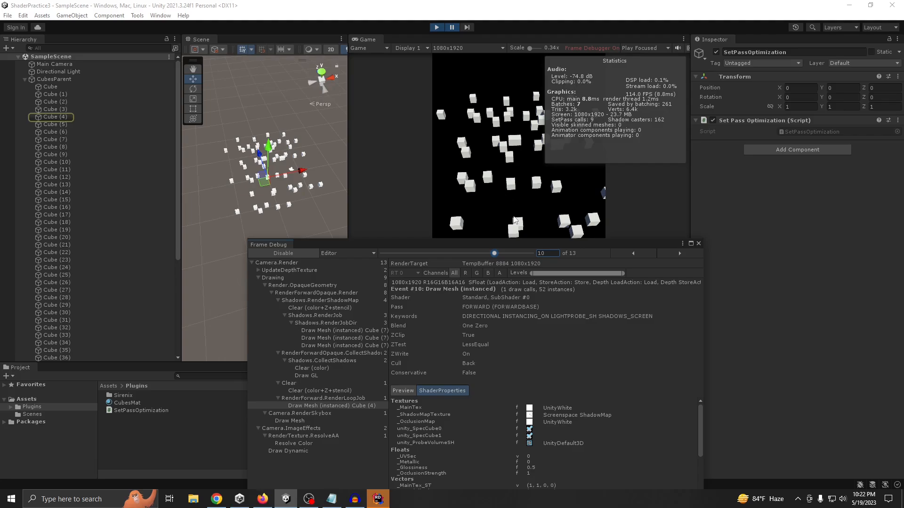
{"action": "left_click_drag", "start_coordinate": [449, 250], "coordinate": [430, 189]}
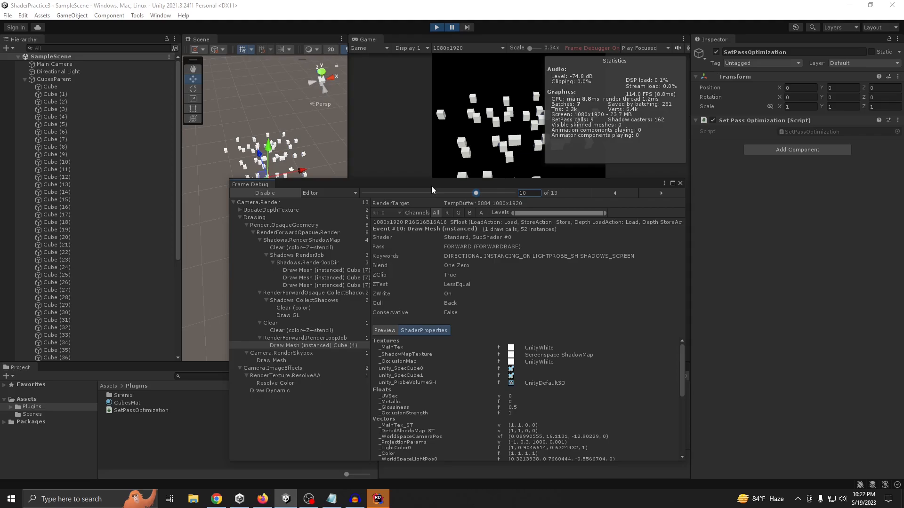
{"action": "left_click_drag", "start_coordinate": [432, 189], "coordinate": [403, 140]}
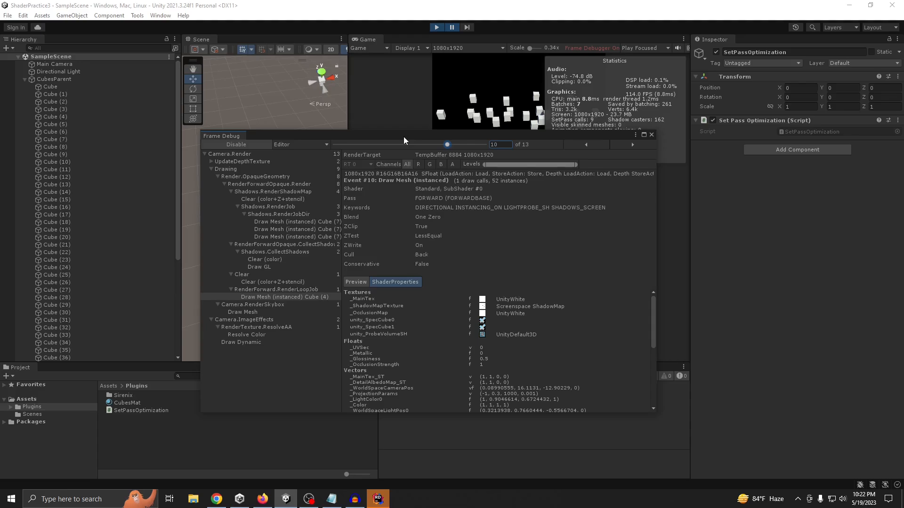
{"action": "left_click", "coordinate": [436, 27]}
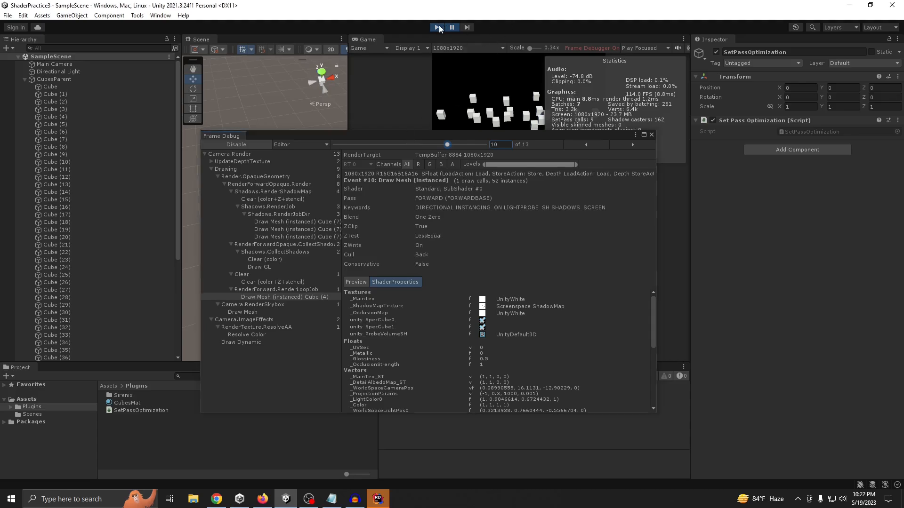
Switch to Rider and delete the default Start and Update methods, with their comments, from the SetPassOptimization class
{"action": "left_click", "coordinate": [377, 499]}
{"action": "left_click", "coordinate": [294, 176]}
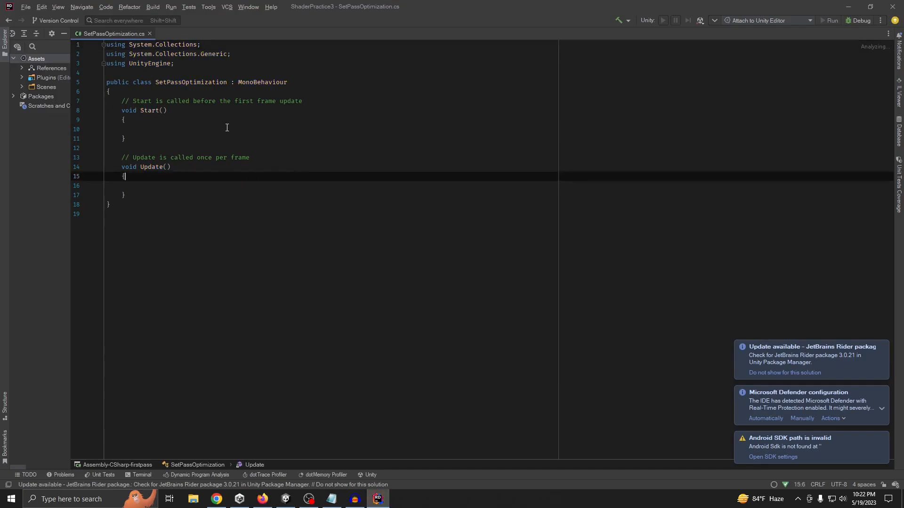
{"action": "left_click", "coordinate": [213, 122]}
{"action": "left_click", "coordinate": [181, 82]}
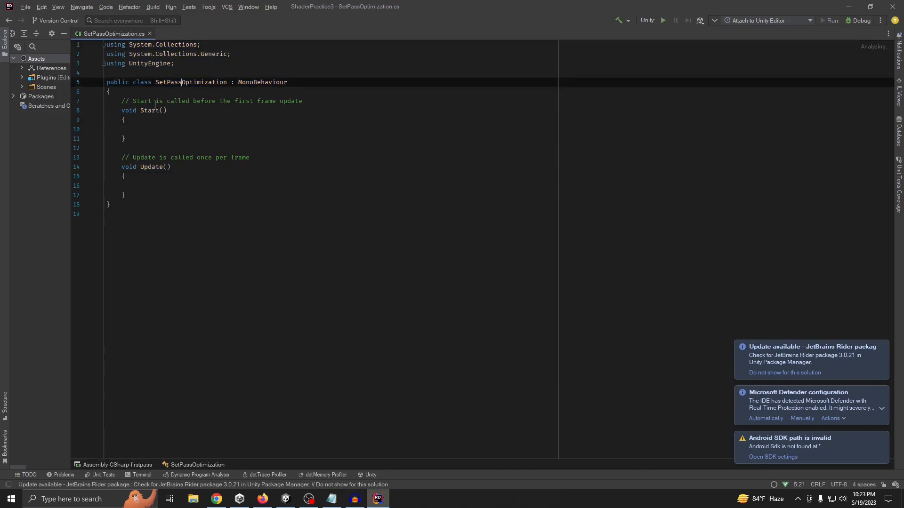
{"action": "left_click", "coordinate": [147, 129]}
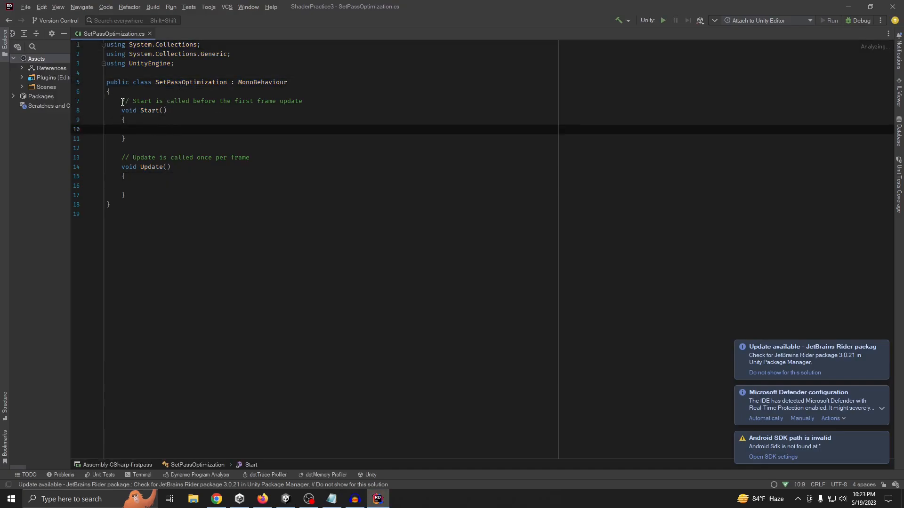
{"action": "left_click_drag", "start_coordinate": [122, 102], "coordinate": [167, 194]}
{"action": "key", "text": "BackSpace"}
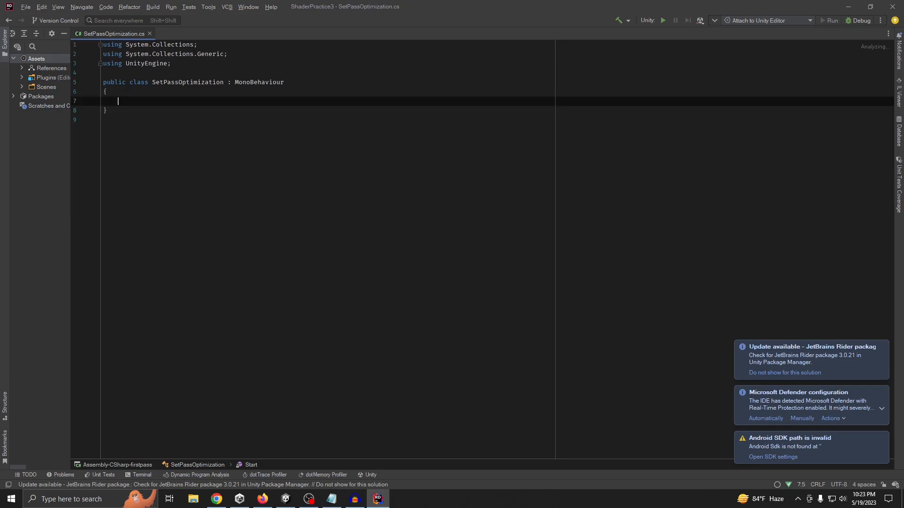
Add several blank lines inside the emptied body of the SetPassOptimization class
{"action": "key", "text": "Return"}
{"action": "key", "text": "Return"}
{"action": "key", "text": "Up"}
{"action": "key", "text": "Up"}
{"action": "key", "text": "Return"}
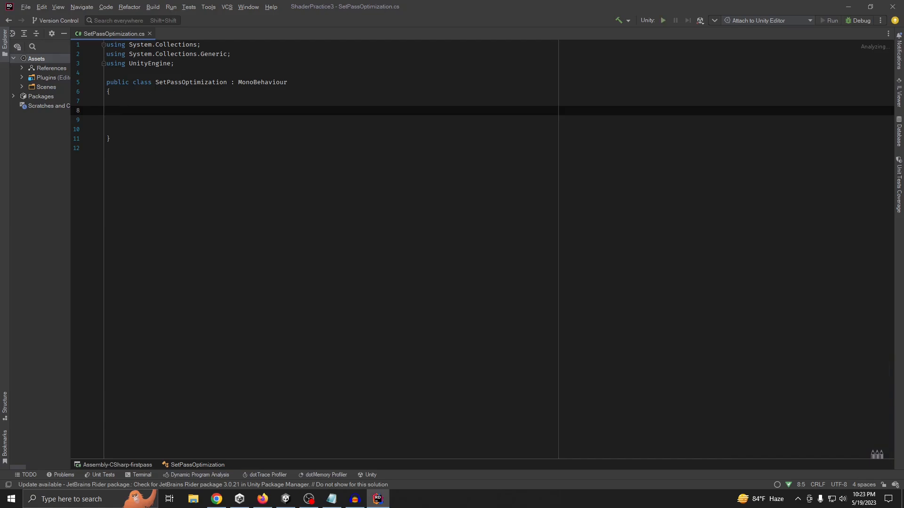
{"action": "type", "text": "p"}
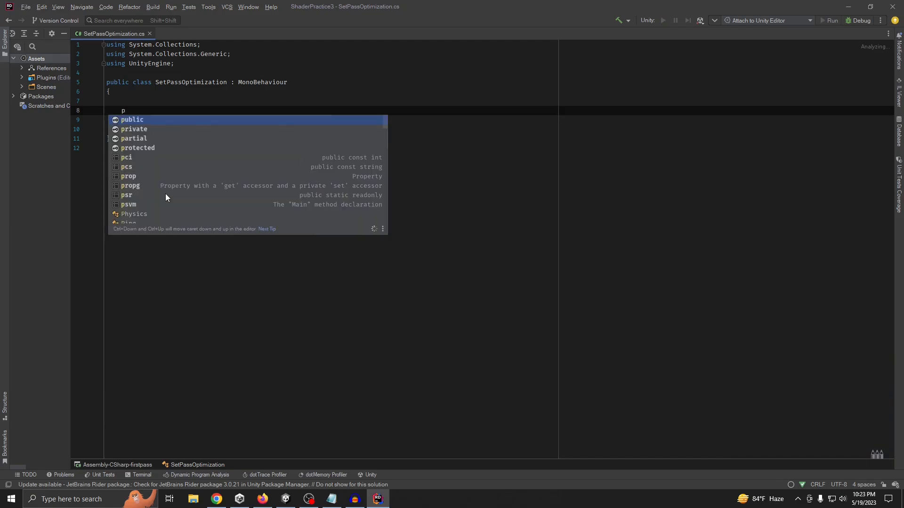
{"action": "key", "text": "BackSpace"}
{"action": "key", "text": "BackSpace"}
{"action": "key", "text": "Return"}
{"action": "key", "text": "Return"}
{"action": "key", "text": "Return"}
Add an empty public void method named ChangeColorDefault() to the SetPassOptimization class
{"action": "type", "text": "public vo"}
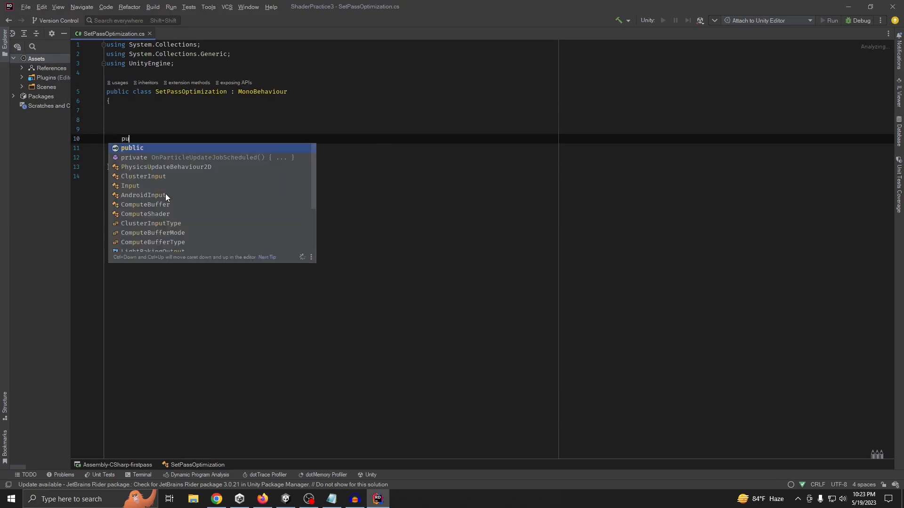
{"action": "key", "text": "Return"}
{"action": "key", "text": "BackSpace"}
{"action": "key", "text": "BackSpace"}
{"action": "key", "text": "BackSpace"}
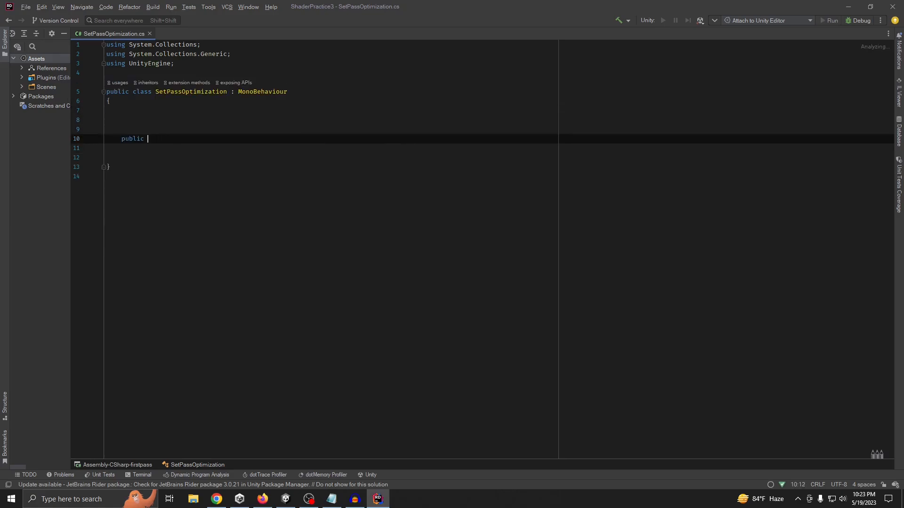
{"action": "type", "text": "c"}
{"action": "key", "text": "BackSpace"}
{"action": "type", "text": "void ChangeColor"}
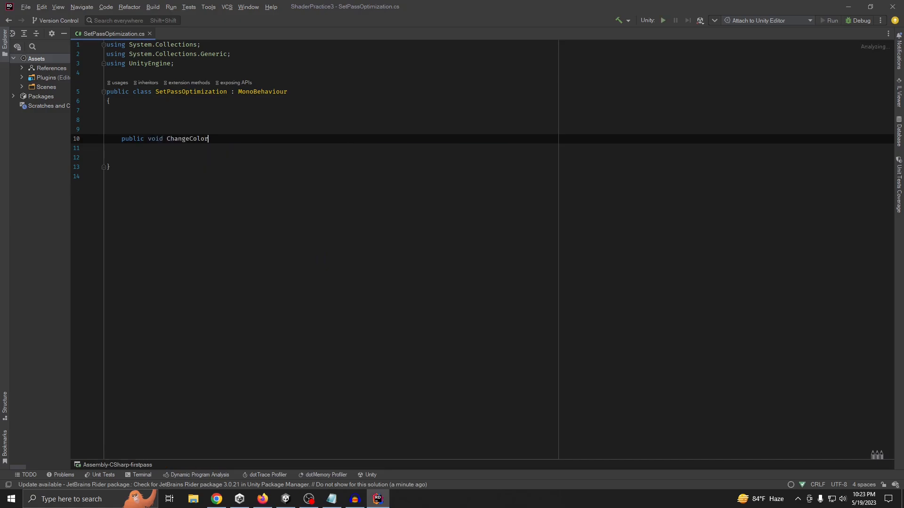
{"action": "type", "text": "Default()"}
{"action": "key", "text": "Return"}
{"action": "type", "text": "{"}
{"action": "key", "text": "Return"}
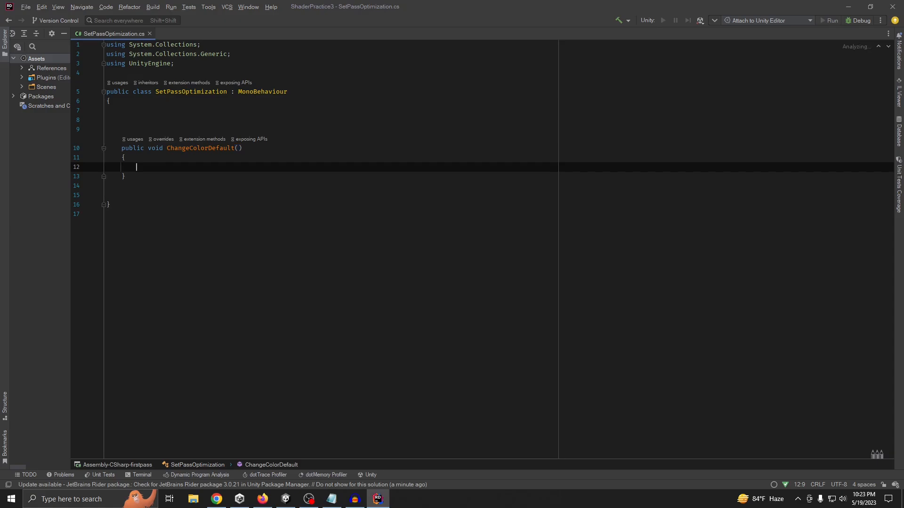
Declare the field "public List<GameObject> cubes;" above the ChangeColorDefault method
{"action": "left_click", "coordinate": [151, 111]}
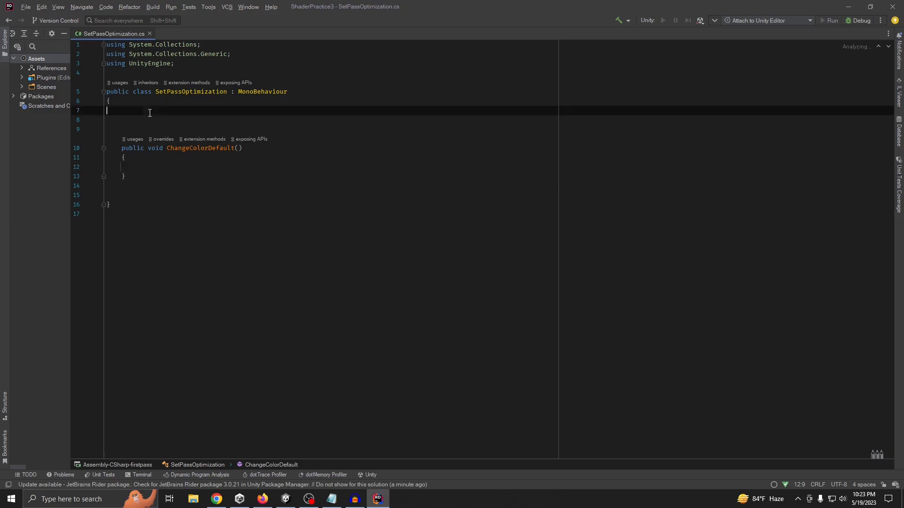
{"action": "key", "text": "Return"}
{"action": "type", "text": "pu"}
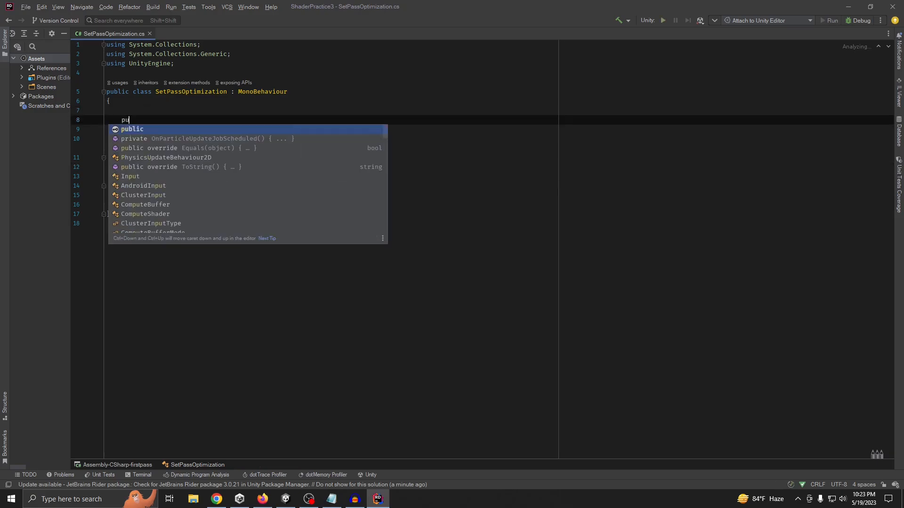
{"action": "type", "text": "blic List<GameObject"}
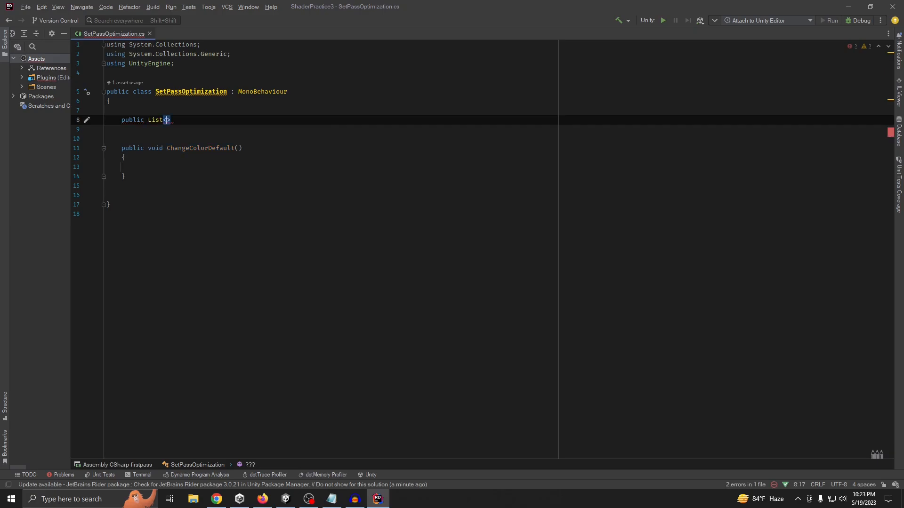
{"action": "type", "text": "> cube"}
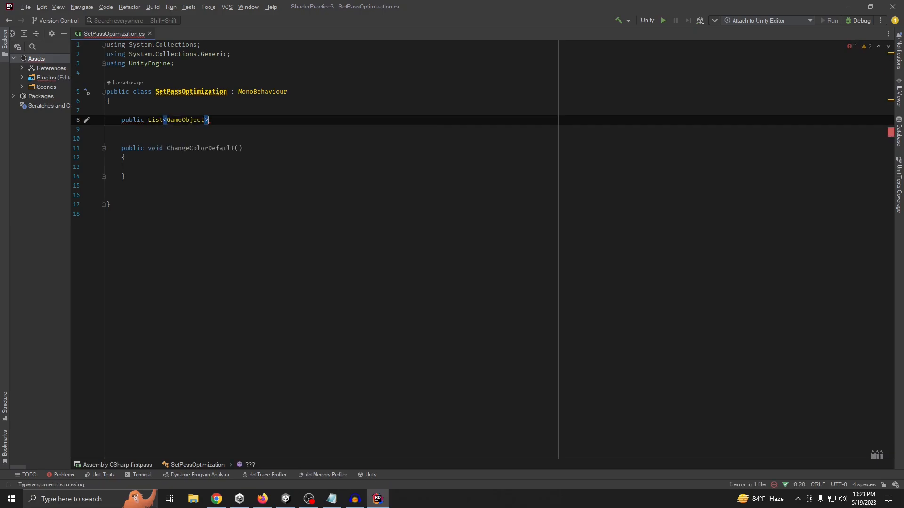
{"action": "type", "text": "s"}
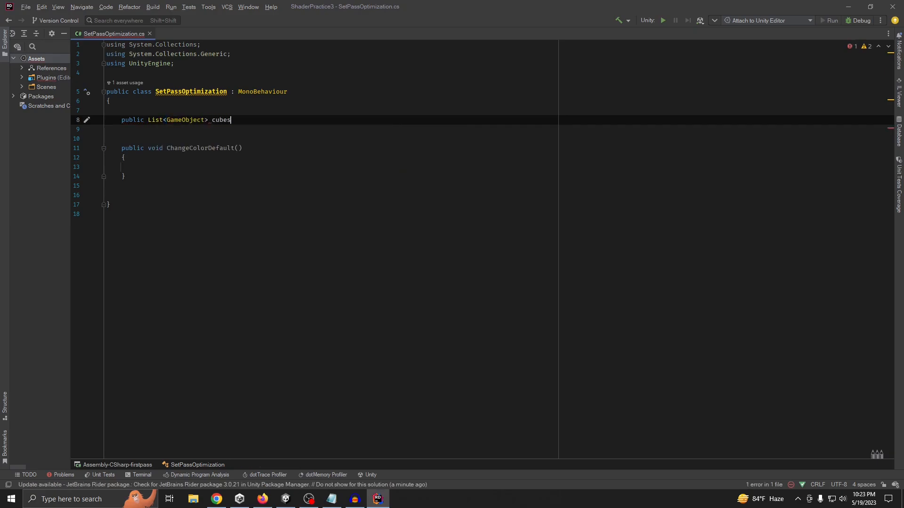
{"action": "type", "text": ";"}
{"action": "key", "text": "Return"}
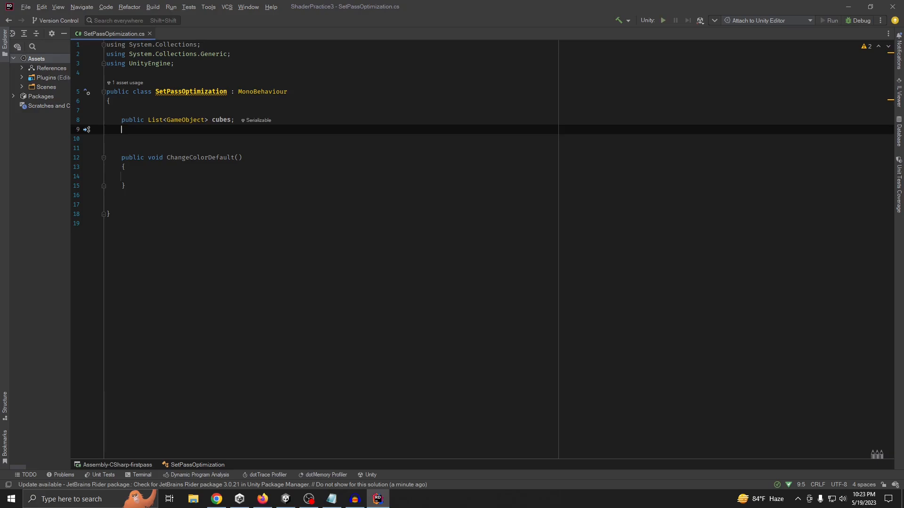
Declare the field "public int numberOfCubesToChange;" below the cubes list in the SetPassOptimization class
{"action": "type", "text": "public int _um"}
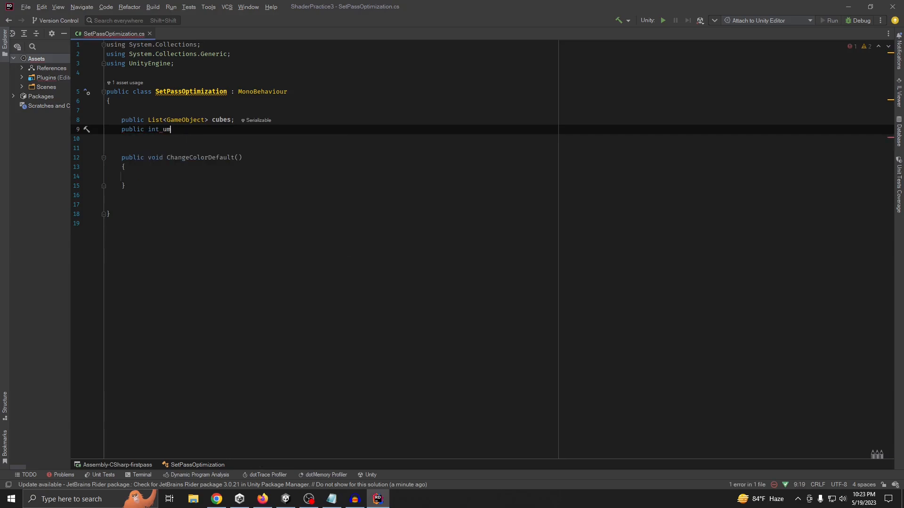
{"action": "type", "text": "number"}
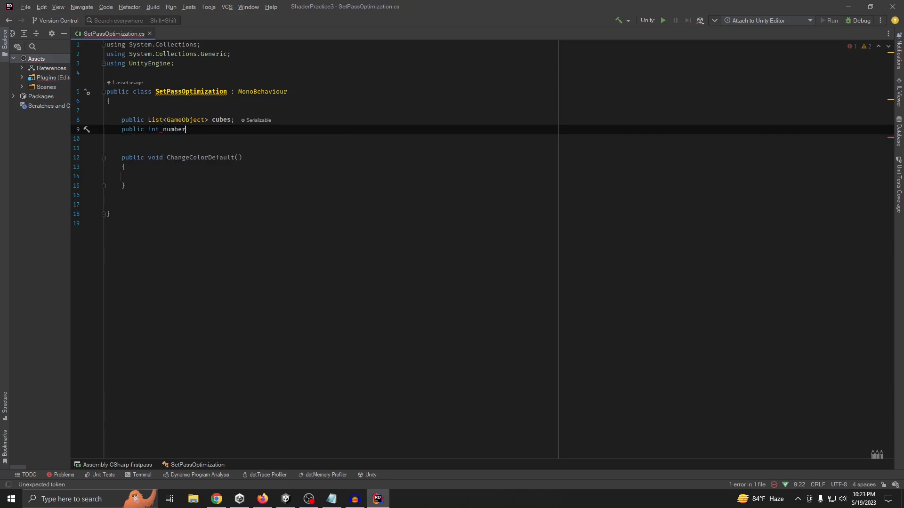
{"action": "type", "text": "OfCube"}
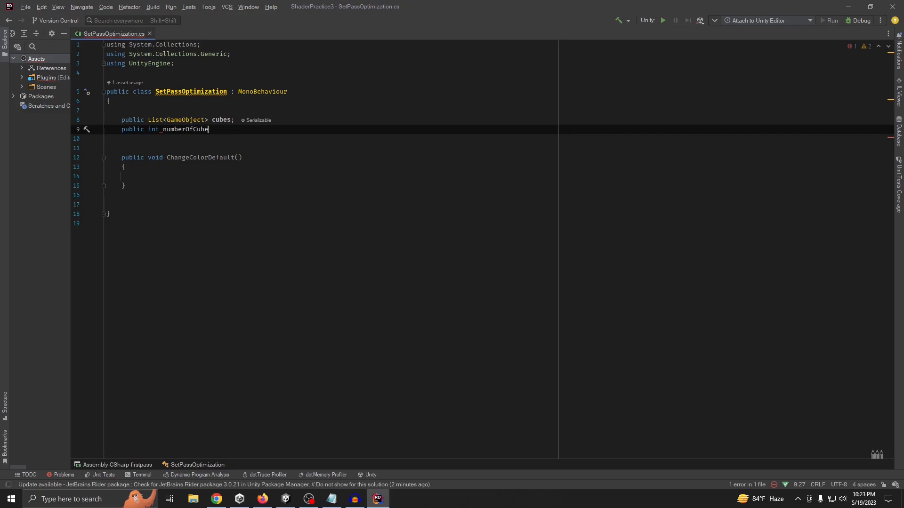
{"action": "type", "text": "sToChange;"}
{"action": "key", "text": "Return"}
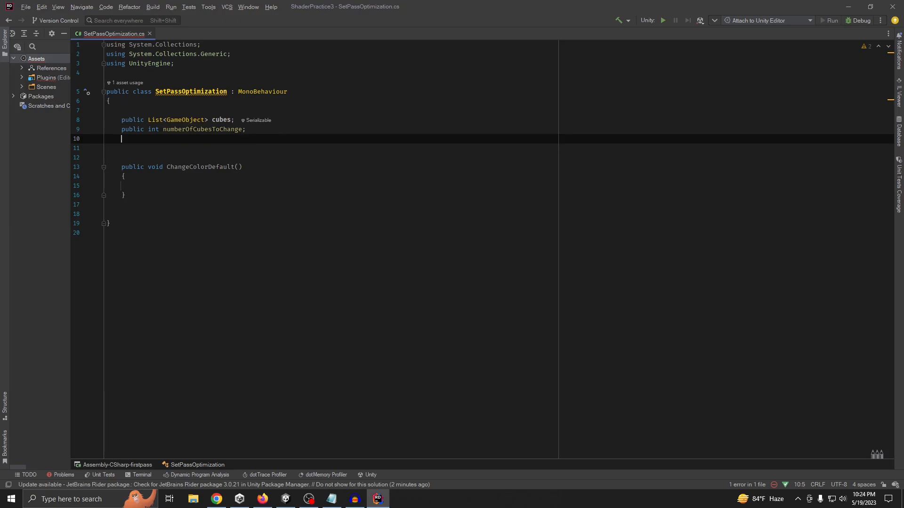
{"action": "type", "text": "pu"}
{"action": "key", "text": "Return"}
{"action": "key", "text": "BackSpace"}
{"action": "key", "text": "BackSpace"}
{"action": "key", "text": "BackSpace"}
{"action": "key", "text": "BackSpace"}
{"action": "key", "text": "BackSpace"}
{"action": "key", "text": "BackSpace"}
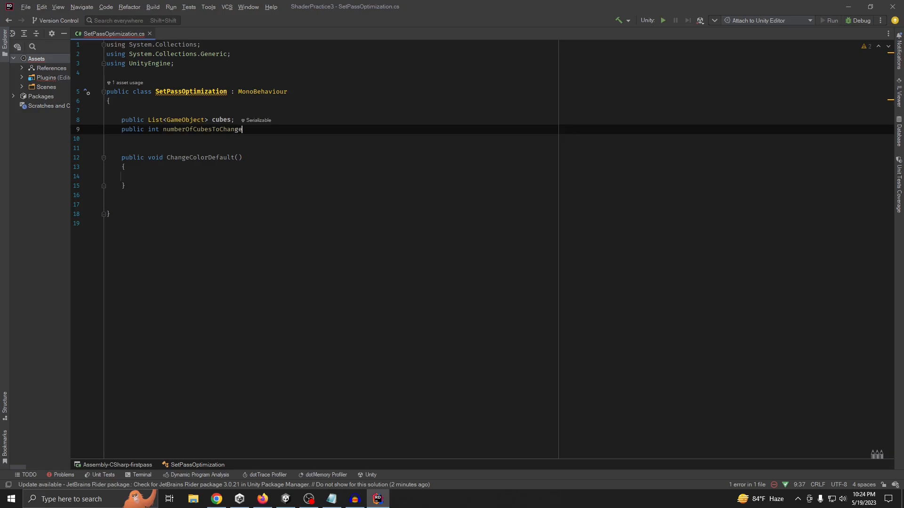
{"action": "key", "text": "Return"}
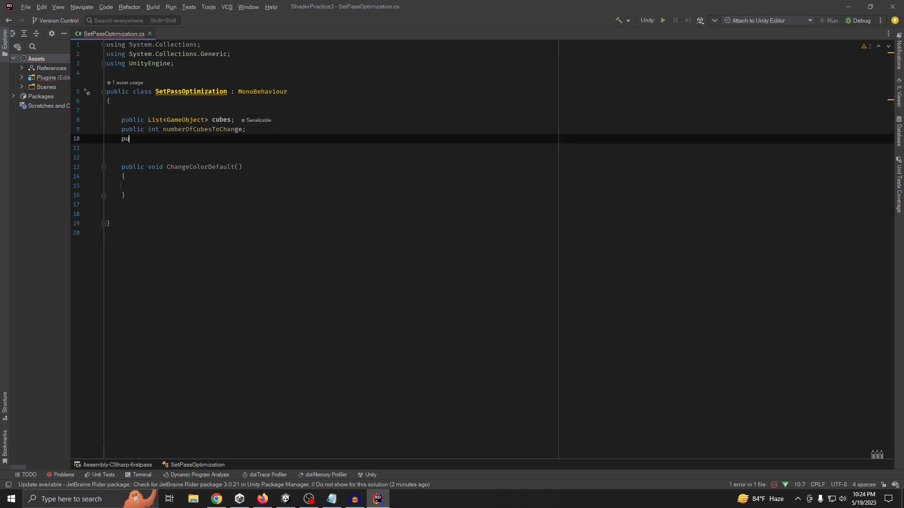
Declare the field "public Color targetColor;" below numberOfCubesToChange
{"action": "type", "text": "public color"}
{"action": "key", "text": "Return"}
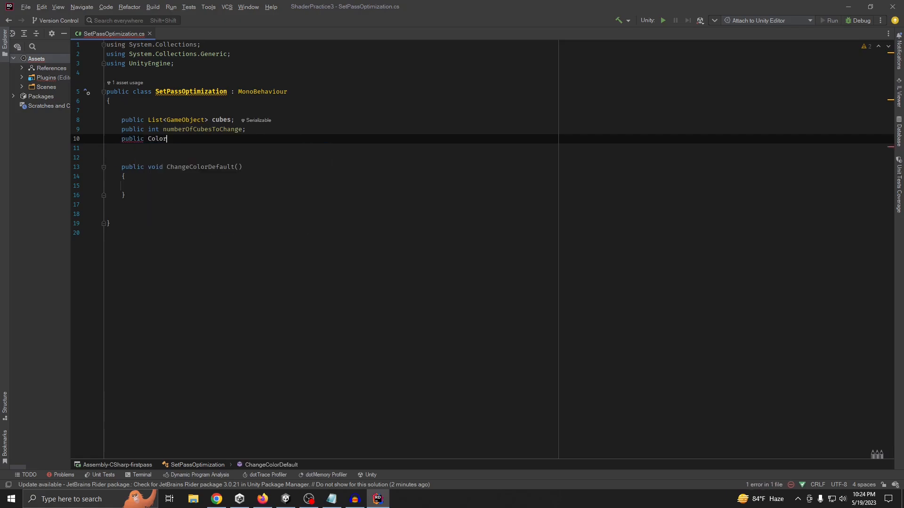
{"action": "type", "text": "targetColor;"}
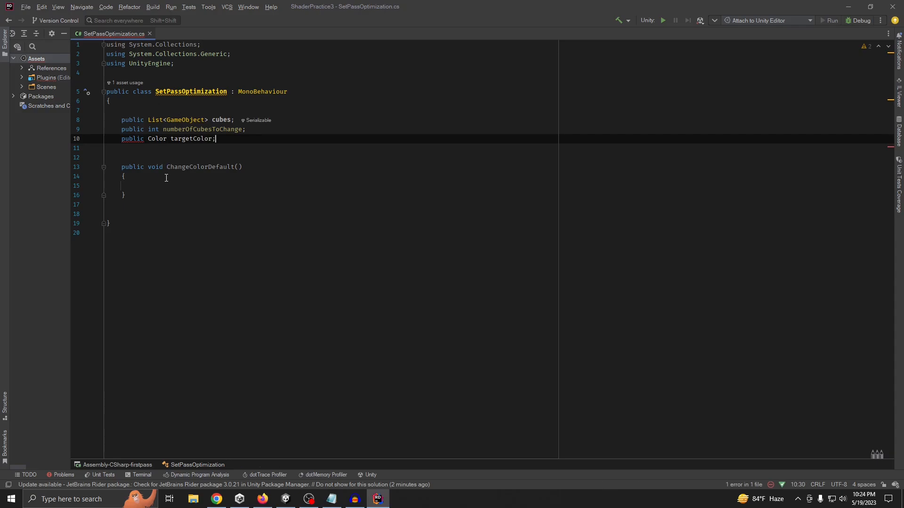
{"action": "left_click", "coordinate": [171, 181]}
{"action": "double_click", "coordinate": [138, 131]}
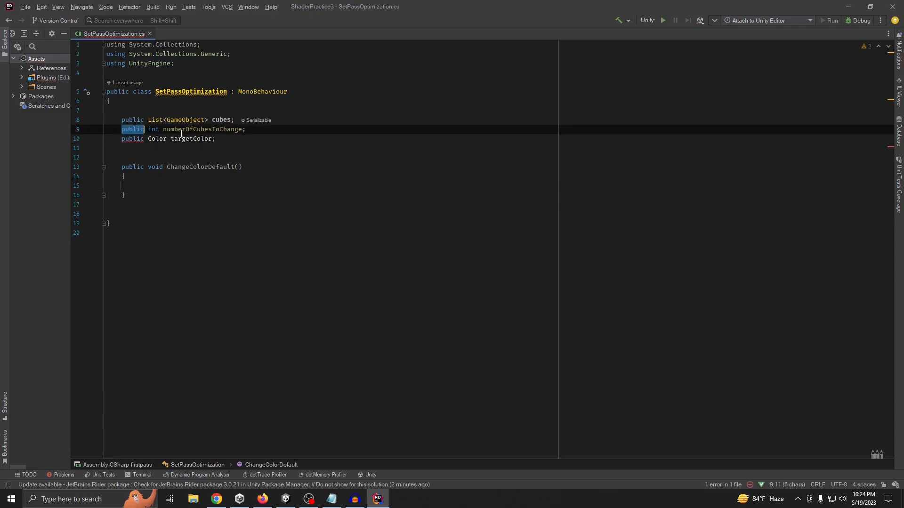
{"action": "double_click", "coordinate": [212, 132]}
{"action": "left_click", "coordinate": [251, 133]}
{"action": "left_click", "coordinate": [155, 138]}
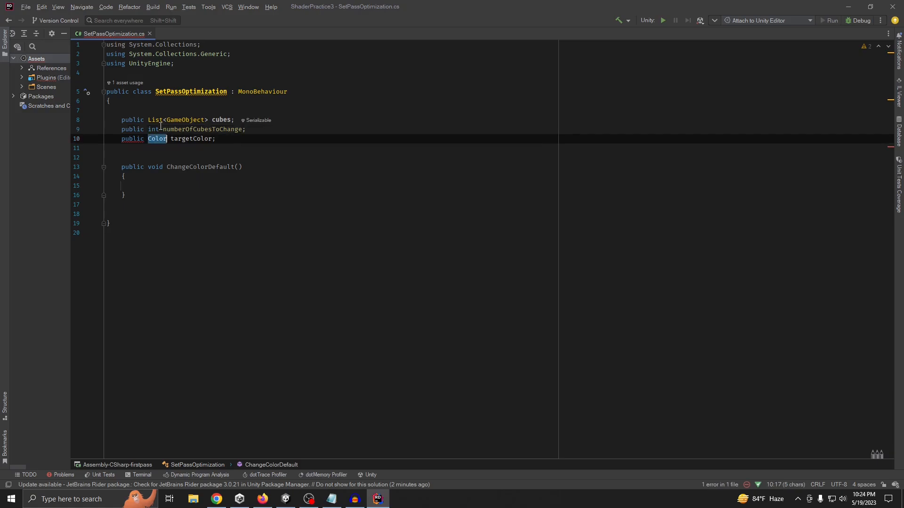
{"action": "left_click", "coordinate": [167, 93]}
{"action": "double_click", "coordinate": [172, 90]}
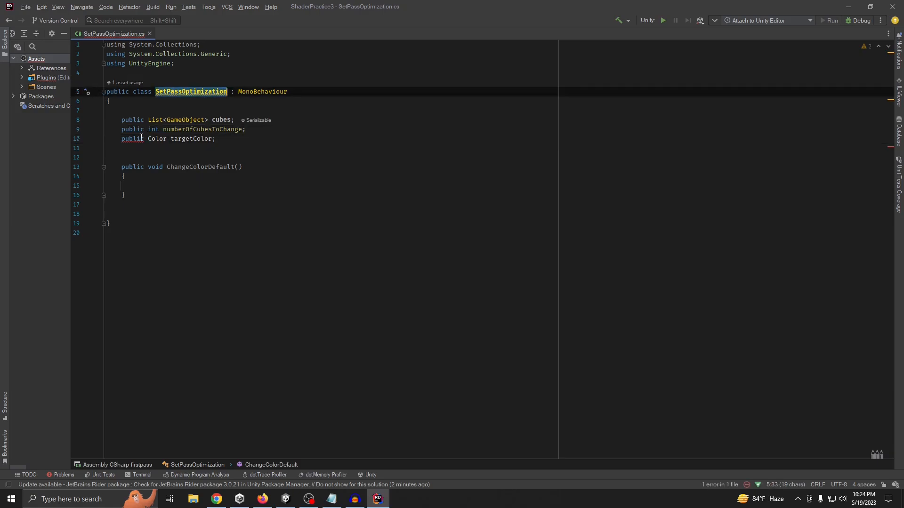
{"action": "left_click", "coordinate": [141, 138]}
{"action": "left_click", "coordinate": [220, 129]}
{"action": "left_click", "coordinate": [139, 139]}
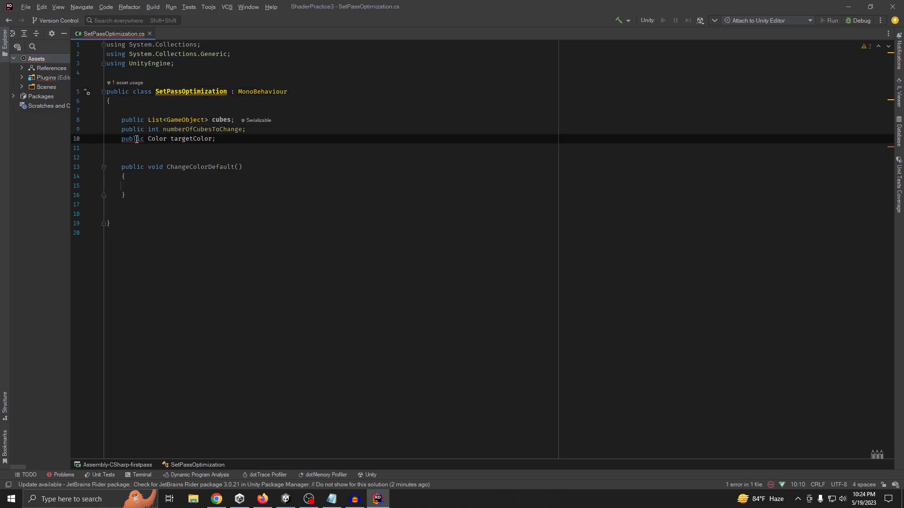
{"action": "left_click", "coordinate": [250, 134]}
{"action": "left_click", "coordinate": [190, 187]}
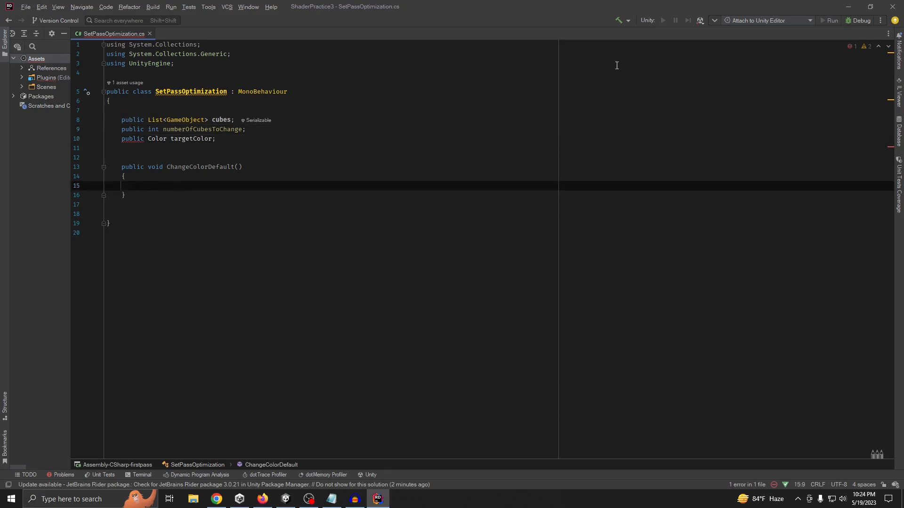
Switch to Unity to close the Frame Debug window, and reopen the SetPassOptimization script in Rider from its component
{"action": "left_click", "coordinate": [848, 6]}
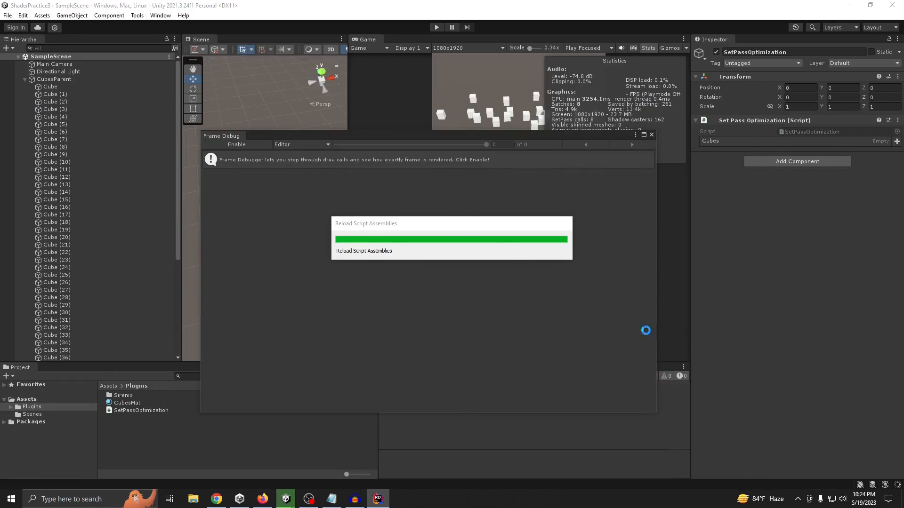
{"action": "left_click", "coordinate": [651, 134]}
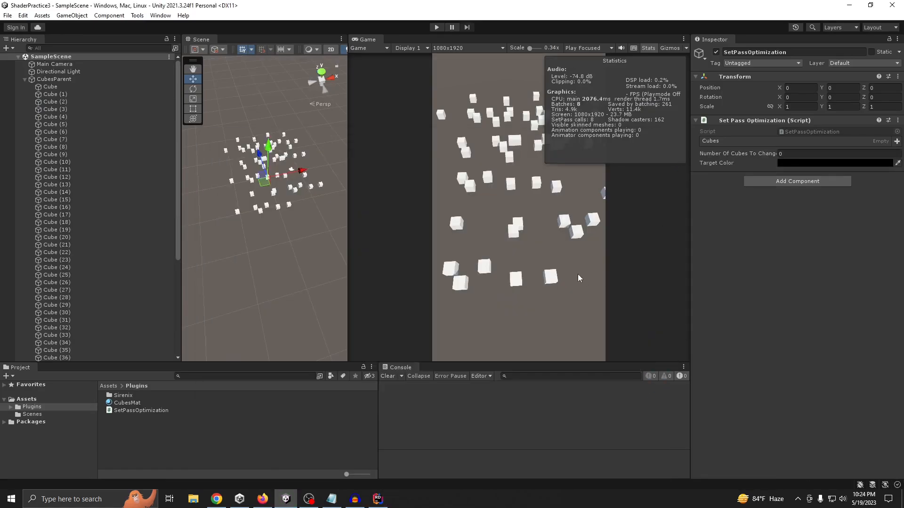
{"action": "double_click", "coordinate": [801, 132]}
{"action": "left_click", "coordinate": [277, 166]}
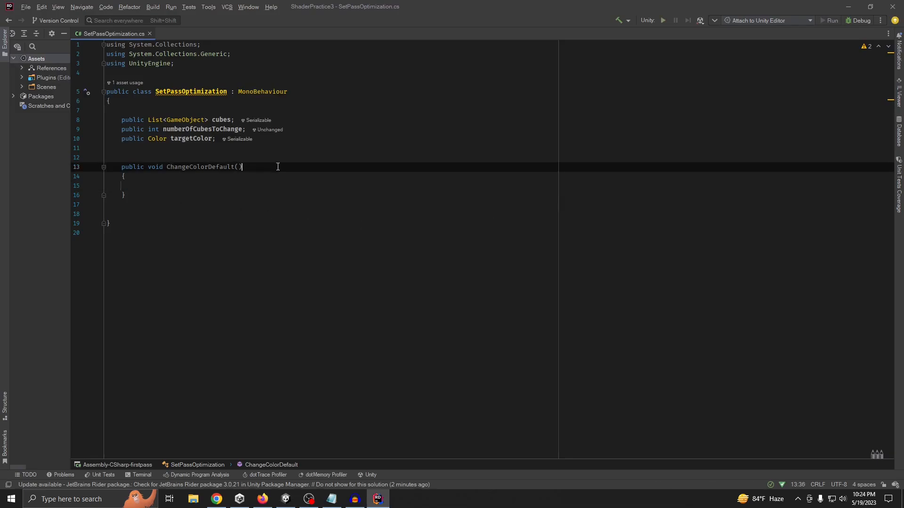
{"action": "left_click", "coordinate": [161, 183]}
{"action": "left_click", "coordinate": [197, 93]}
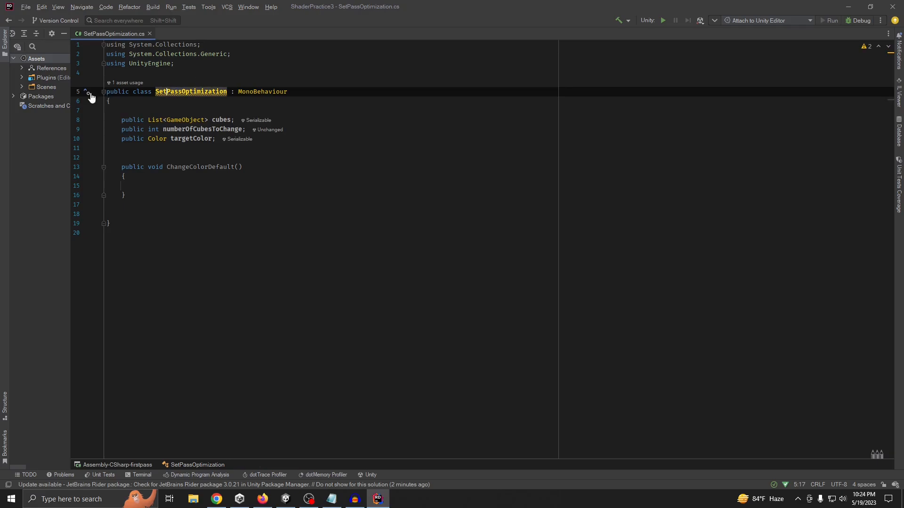
{"action": "left_click", "coordinate": [241, 193]}
{"action": "left_click", "coordinate": [230, 177]}
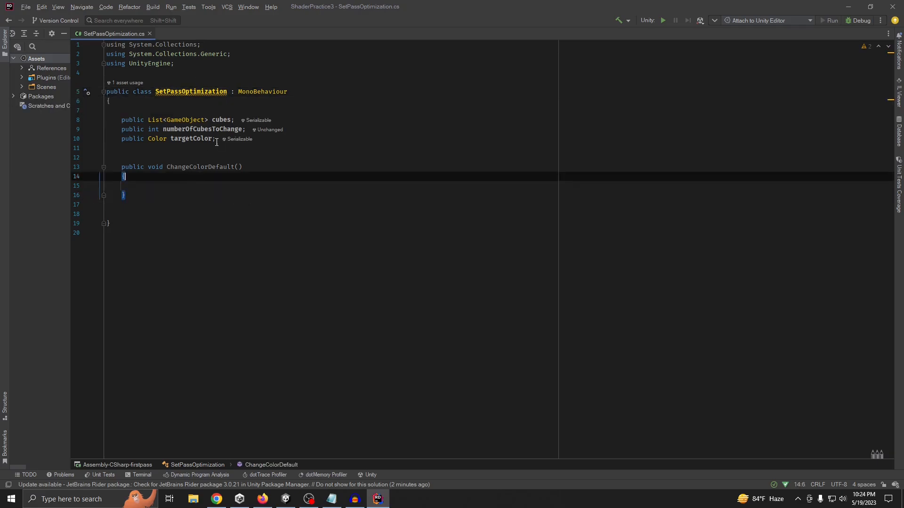
{"action": "left_click", "coordinate": [264, 140]}
Insert a for loop in the ChangeColorDefault body that starts at 0 and uses i as its index variable
{"action": "left_click", "coordinate": [185, 183]}
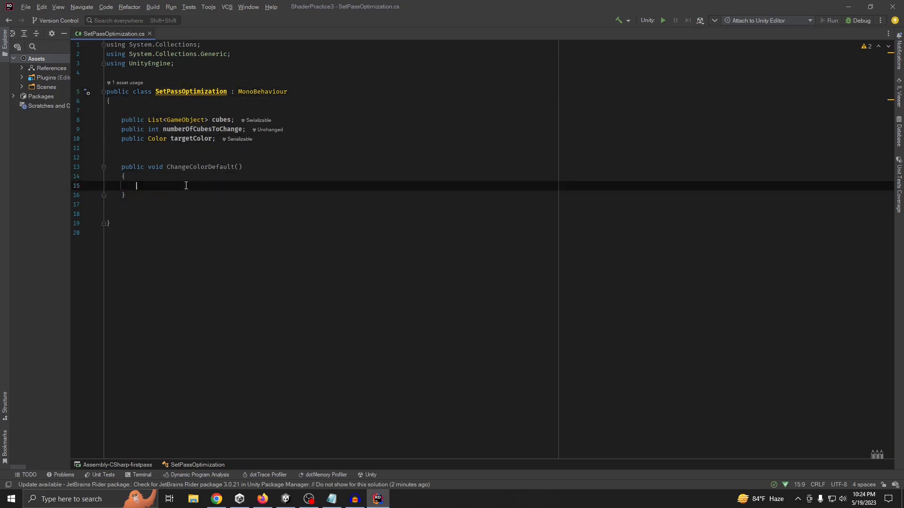
{"action": "type", "text": "for"}
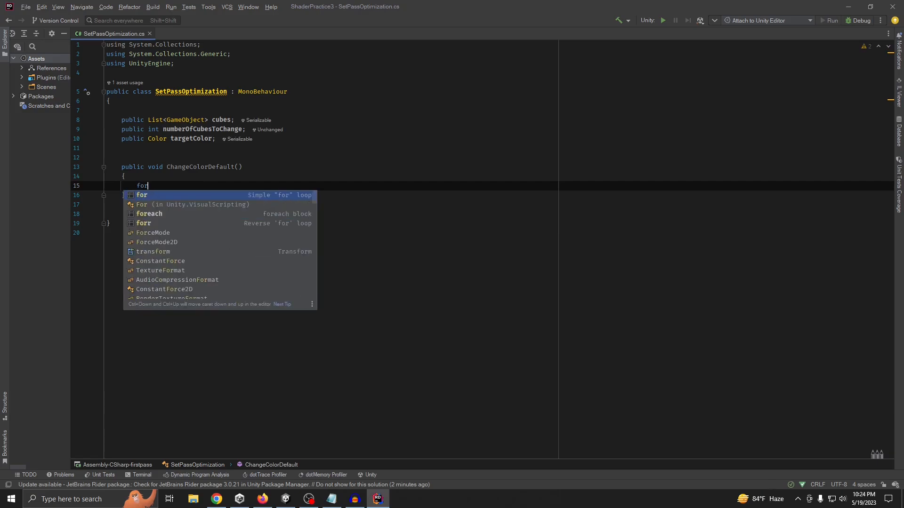
{"action": "key", "text": "Tab"}
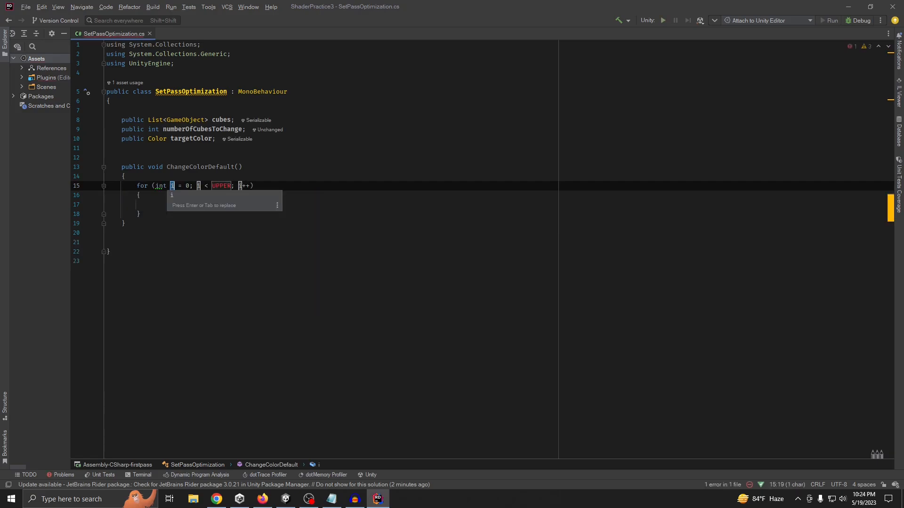
{"action": "type", "text": "all"}
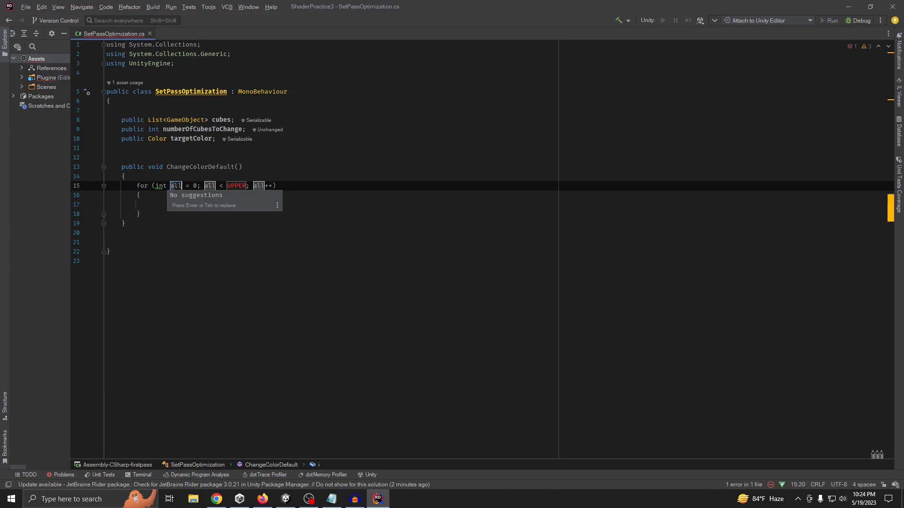
{"action": "key", "text": "BackSpace"}
{"action": "key", "text": "BackSpace"}
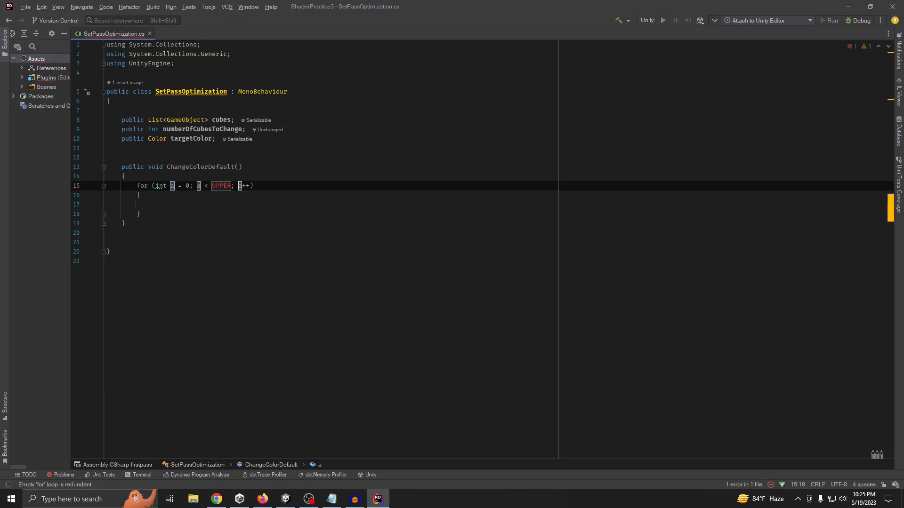
{"action": "key", "text": "BackSpace"}
{"action": "type", "text": "i"}
{"action": "key", "text": "Tab"}
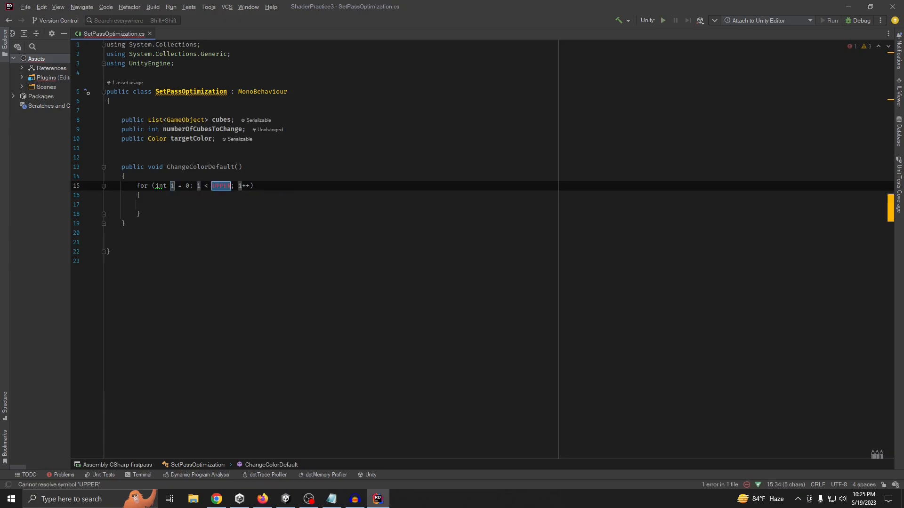
Set the upper limit of the for loop to cubes.Count
{"action": "type", "text": "cu"}
{"action": "key", "text": "Return"}
{"action": "key", "text": "Tab"}
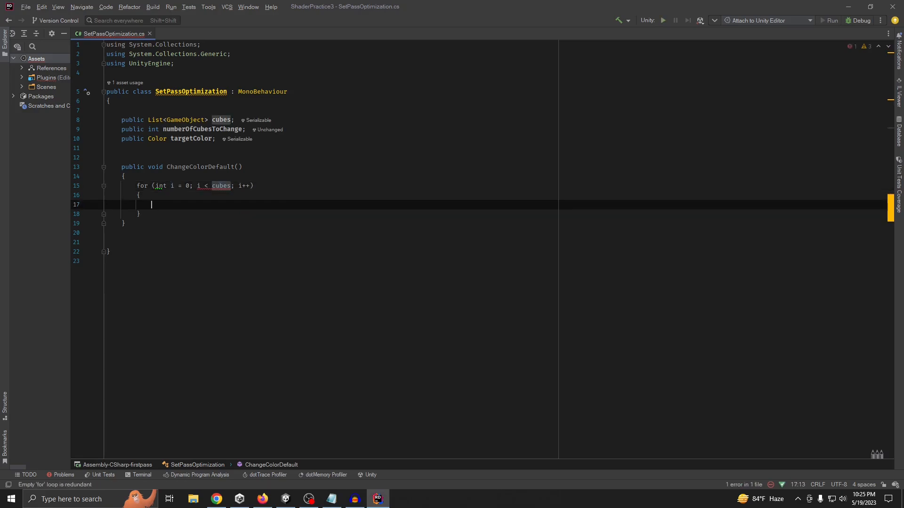
{"action": "key", "text": "Up"}
{"action": "left_click", "coordinate": [230, 186]}
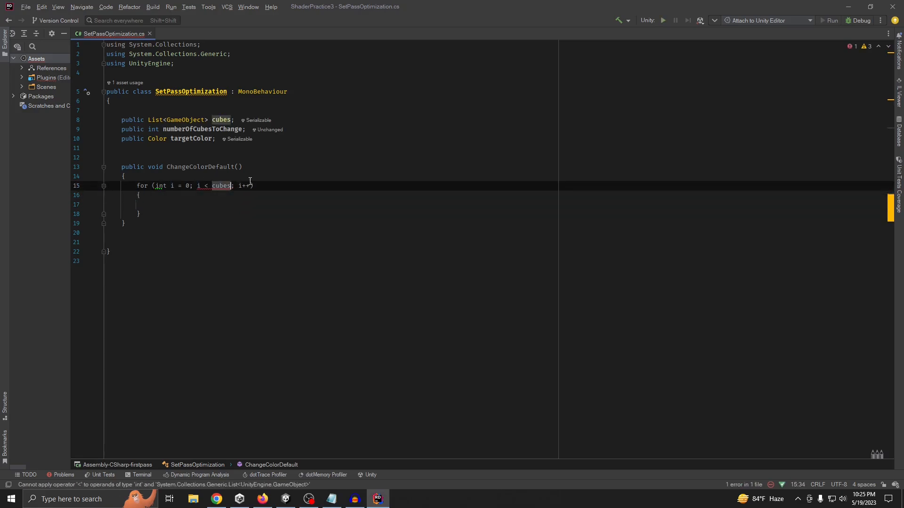
{"action": "type", "text": ".c"}
{"action": "key", "text": "Return"}
{"action": "key", "text": "Tab"}
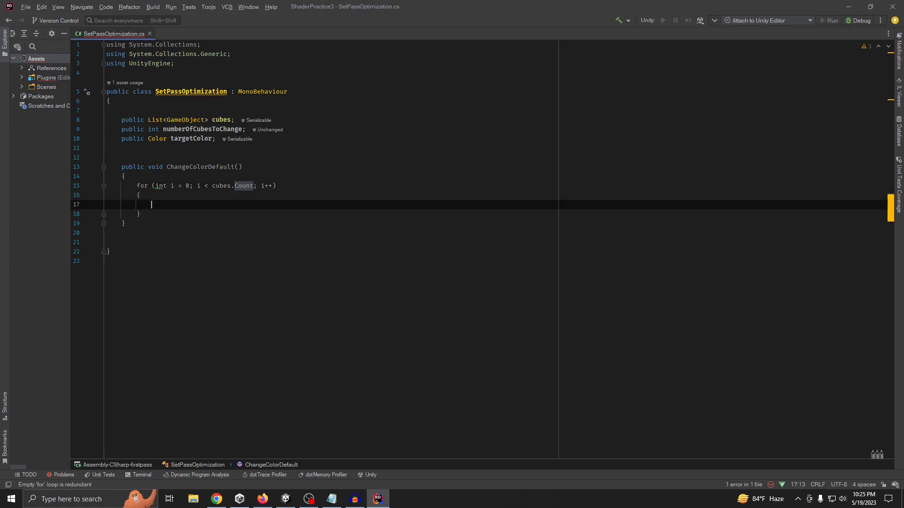
Begin a local variable declaration in the loop body that assigns ren from cubes[i]
{"action": "type", "text": "va"}
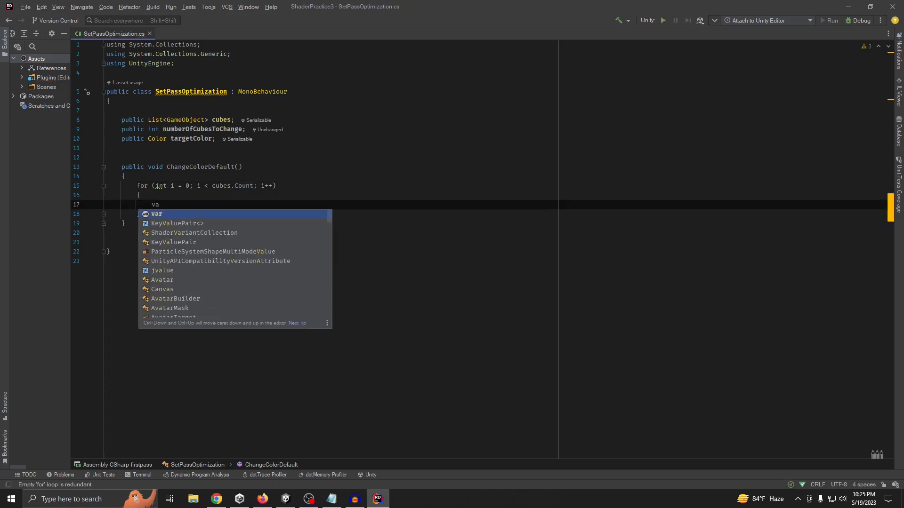
{"action": "type", "text": "r "}
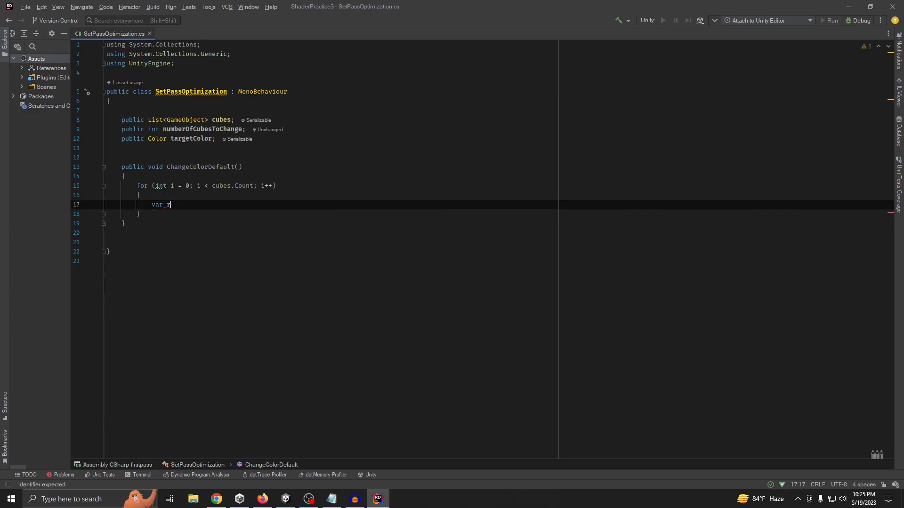
{"action": "type", "text": "ren=cubes]["}
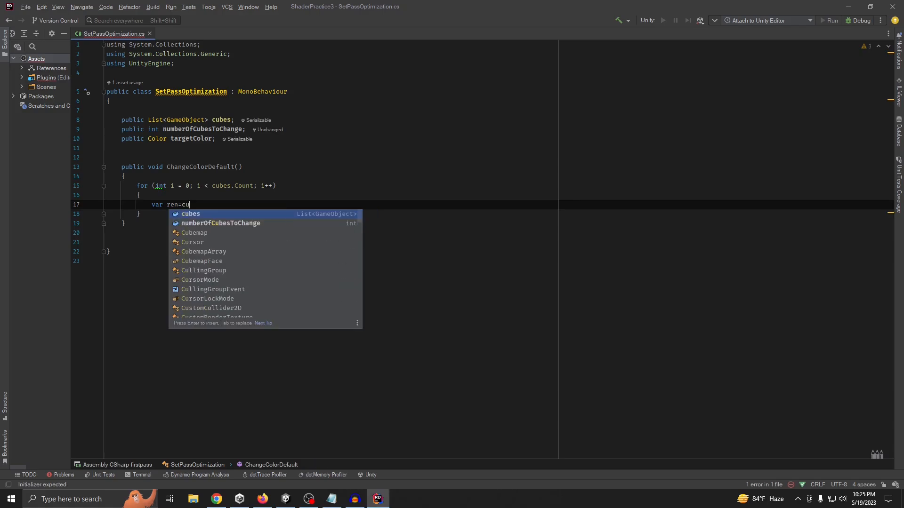
{"action": "key", "text": "Left"}
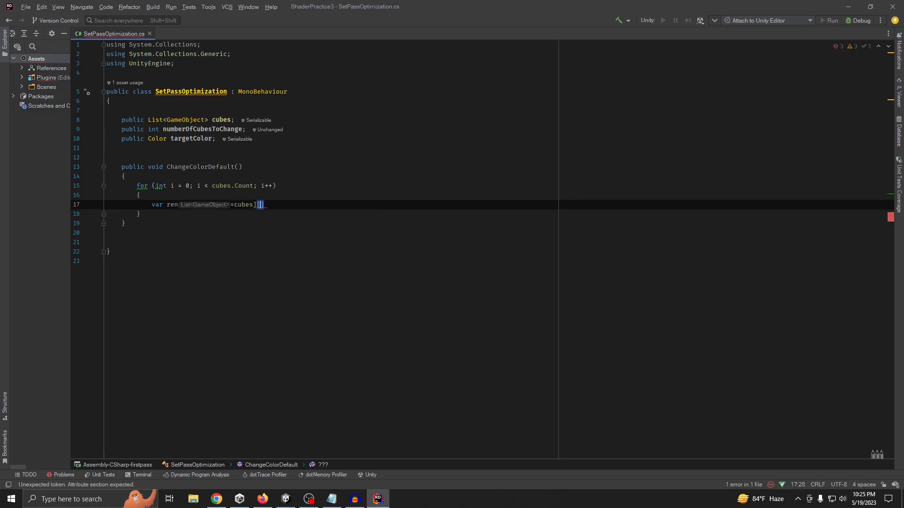
{"action": "key", "text": "Left"}
{"action": "key", "text": "BackSpace"}
{"action": "key", "text": "Right"}
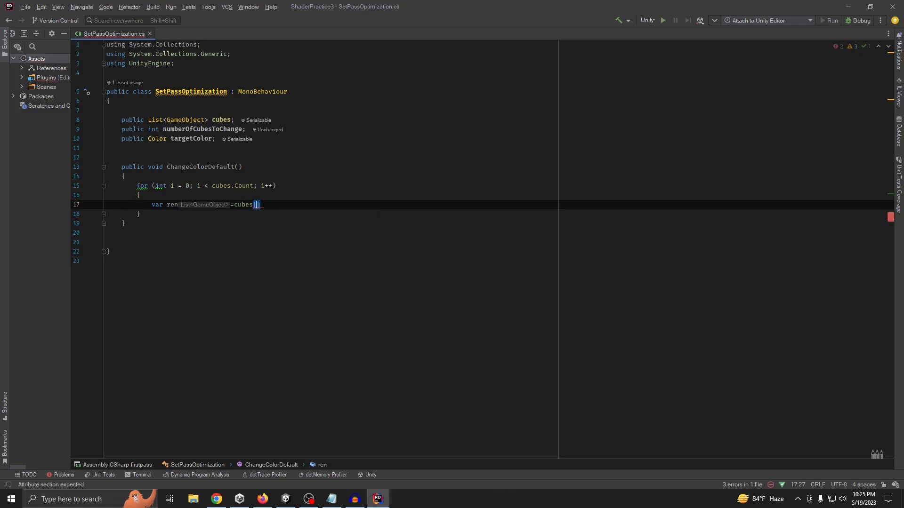
{"action": "type", "text": "i].get"}
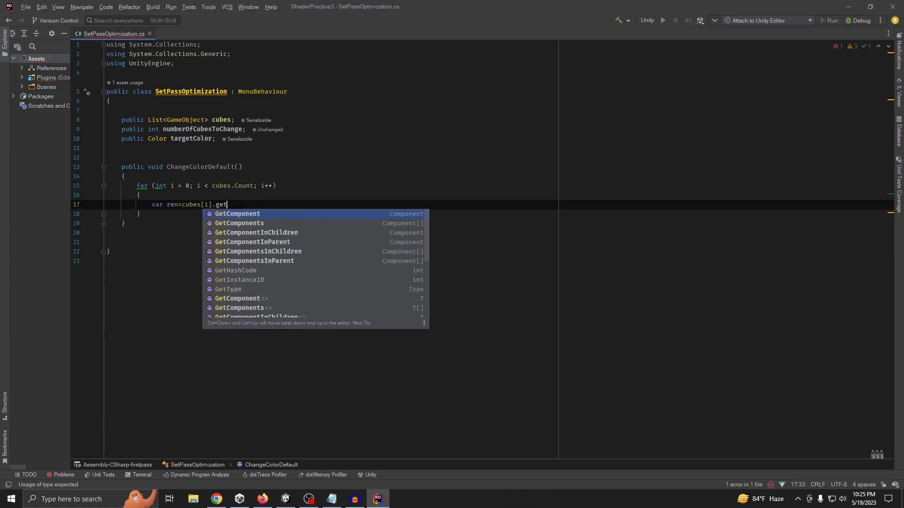
Complete the ren declaration in the loop by getting the MeshRenderer component from cubes[i]
{"action": "key", "text": "Return"}
{"action": "key", "text": "Left"}
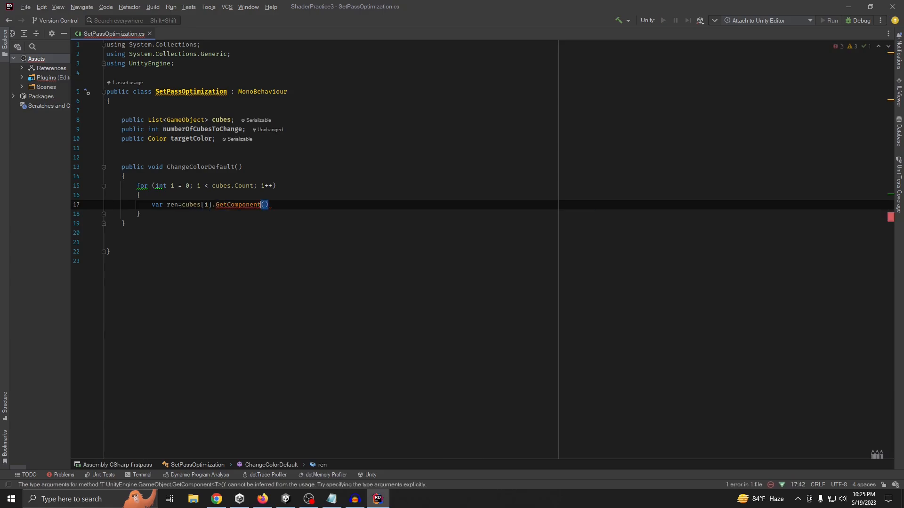
{"action": "type", "text": "<>"}
{"action": "key", "text": "Left"}
{"action": "type", "text": "Meshre"}
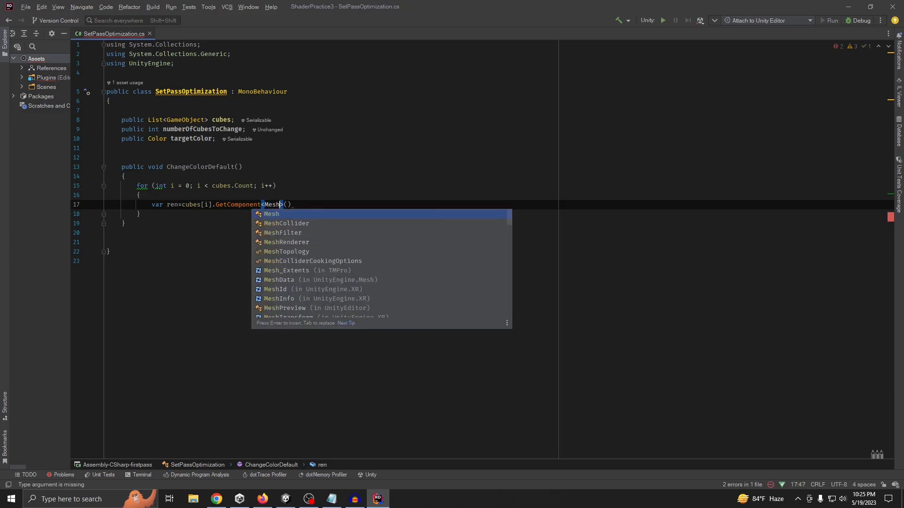
{"action": "key", "text": "Return"}
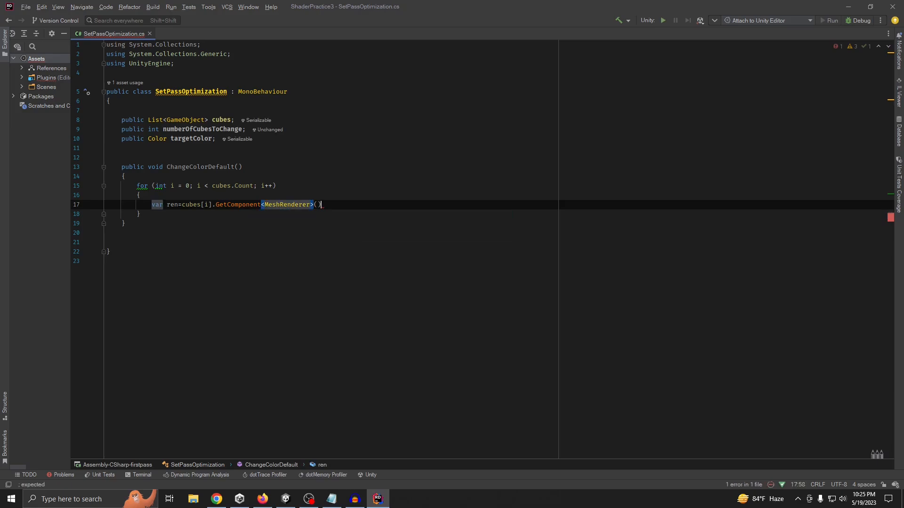
{"action": "type", "text": ";"}
{"action": "key", "text": "Return"}
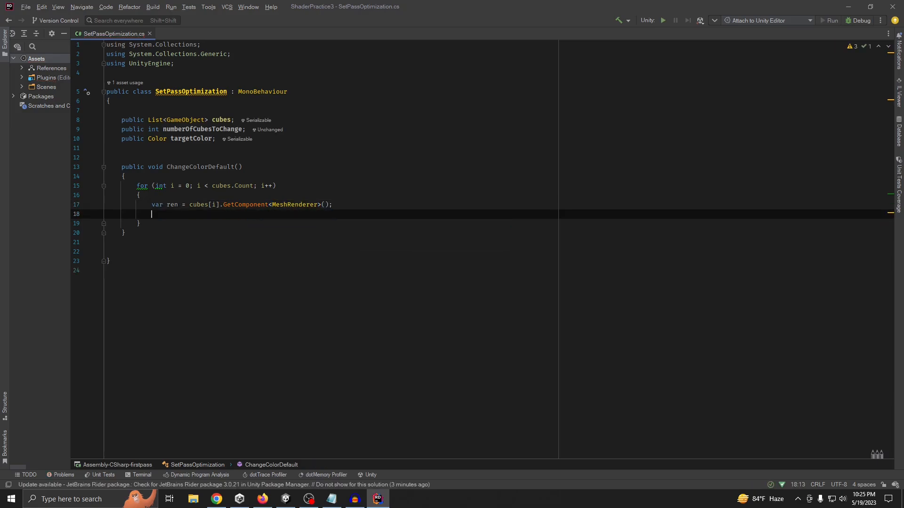
Add a loop statement below the ren declaration that assigns targetColor to ren.material.color
{"action": "type", "text": "ren.mate"}
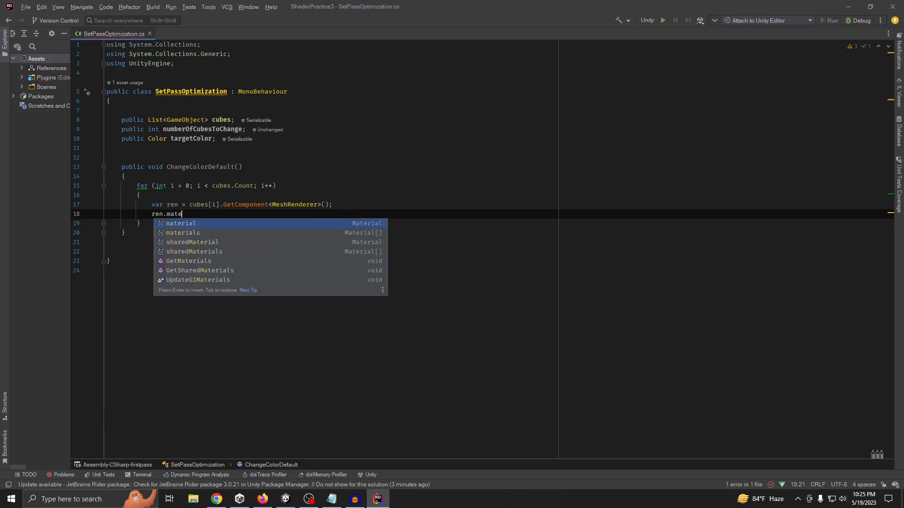
{"action": "key", "text": "Return"}
{"action": "type", "text": ".co"}
{"action": "key", "text": "Return"}
{"action": "type", "text": "="}
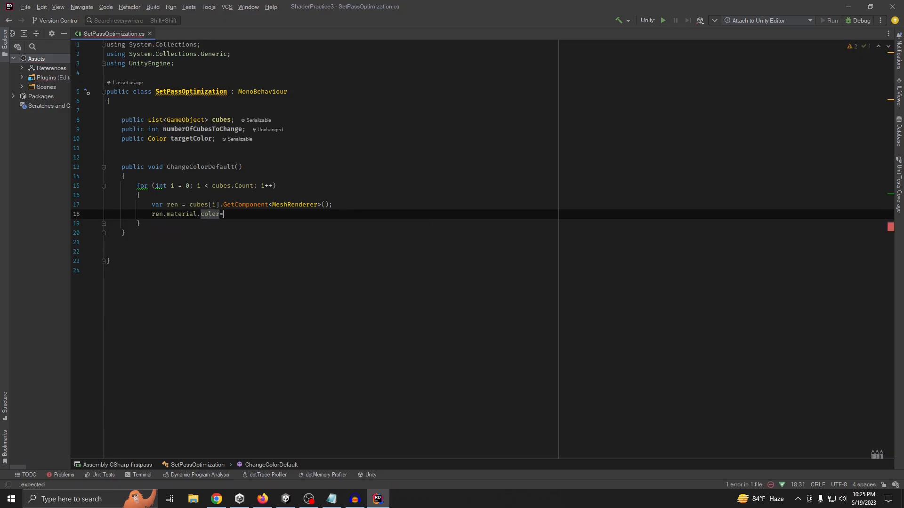
{"action": "type", "text": "tar"}
{"action": "key", "text": "Return"}
{"action": "type", "text": ";"}
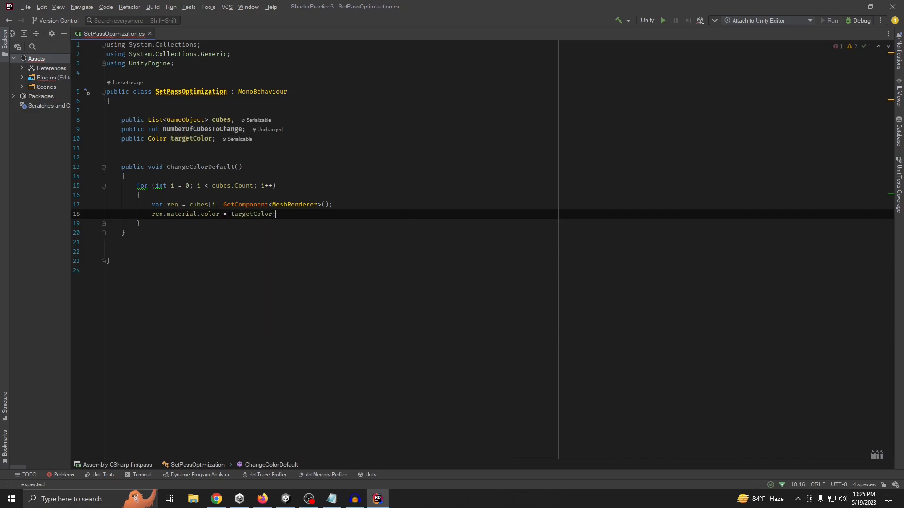
Insert a private Start event function between the targetColor field and the ChangeColorDefault method
{"action": "left_click", "coordinate": [191, 153]}
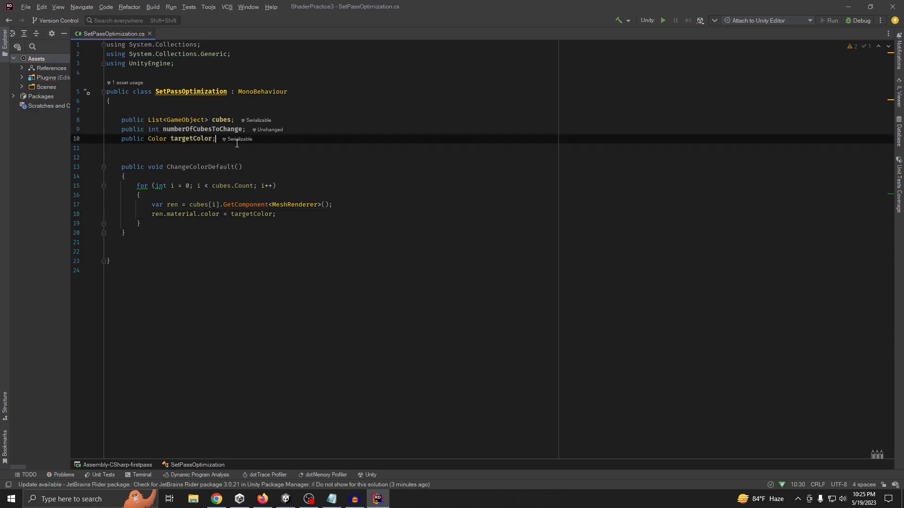
{"action": "key", "text": "Return"}
{"action": "key", "text": "Return"}
{"action": "key", "text": "Up"}
{"action": "key", "text": "Up"}
{"action": "type", "text": "start"}
{"action": "key", "text": "Return"}
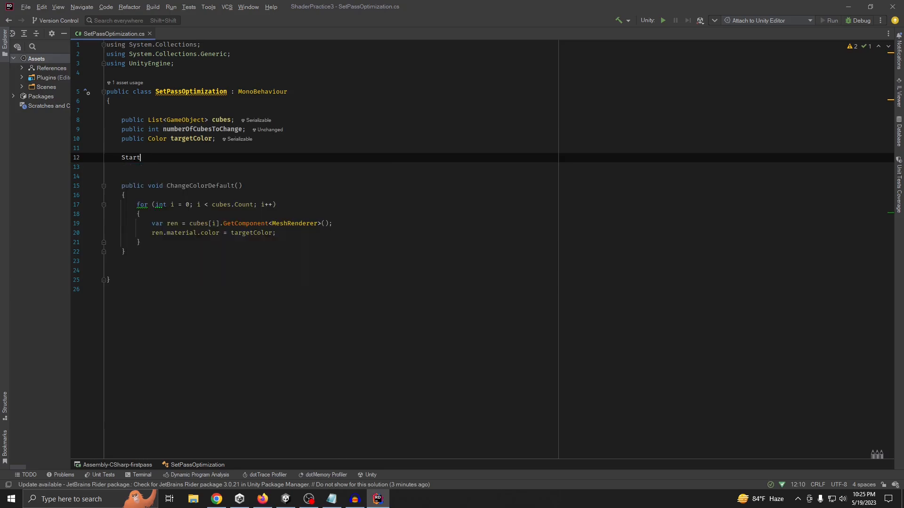
Replace the NotImplementedException line in Start with a call to ChangeColorDefault()
{"action": "left_click_drag", "start_coordinate": [167, 233], "coordinate": [243, 233]}
{"action": "key", "text": "ctrl+c"}
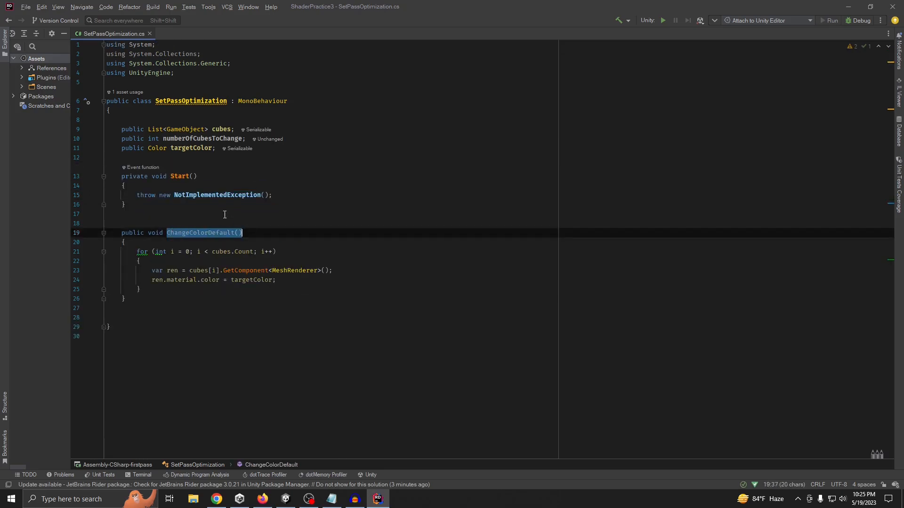
{"action": "left_click_drag", "start_coordinate": [138, 195], "coordinate": [295, 200]}
{"action": "left_click", "coordinate": [288, 195]}
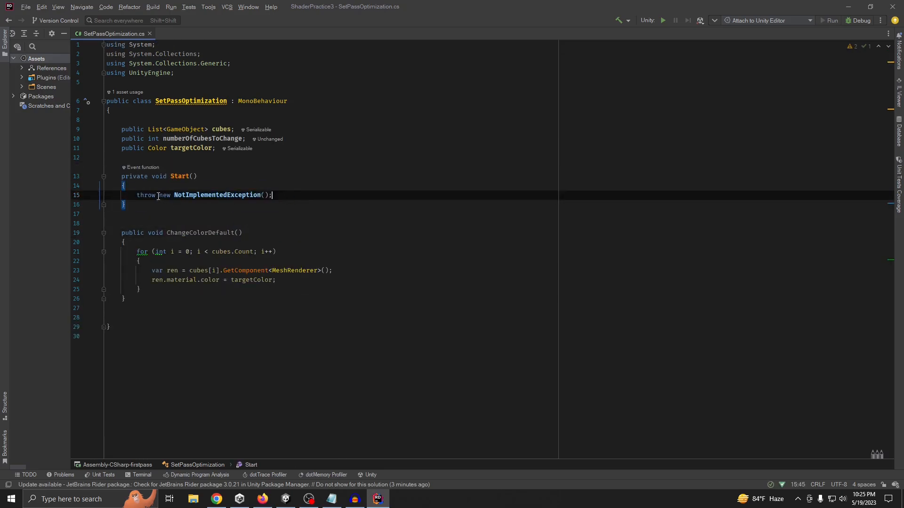
{"action": "left_click_drag", "start_coordinate": [137, 196], "coordinate": [295, 194]}
{"action": "key", "text": "ctrl+v"}
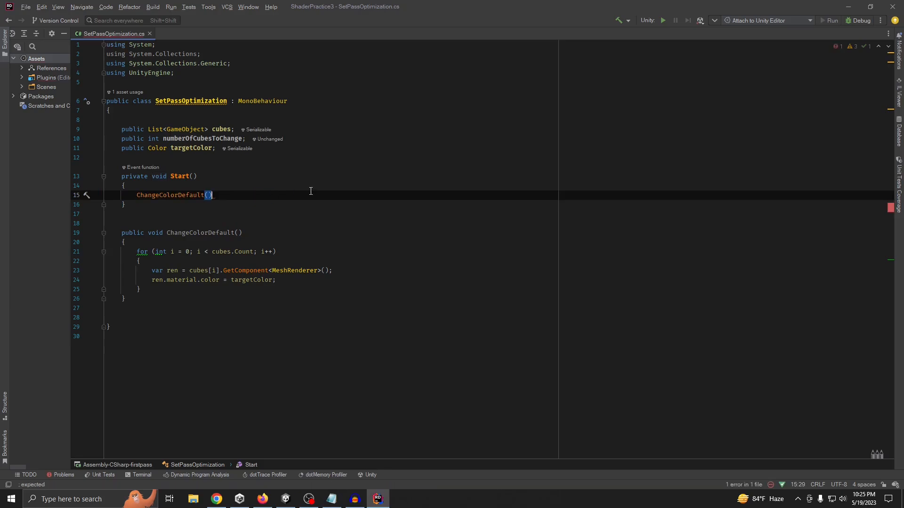
{"action": "type", "text": ";"}
{"action": "left_click", "coordinate": [249, 167]}
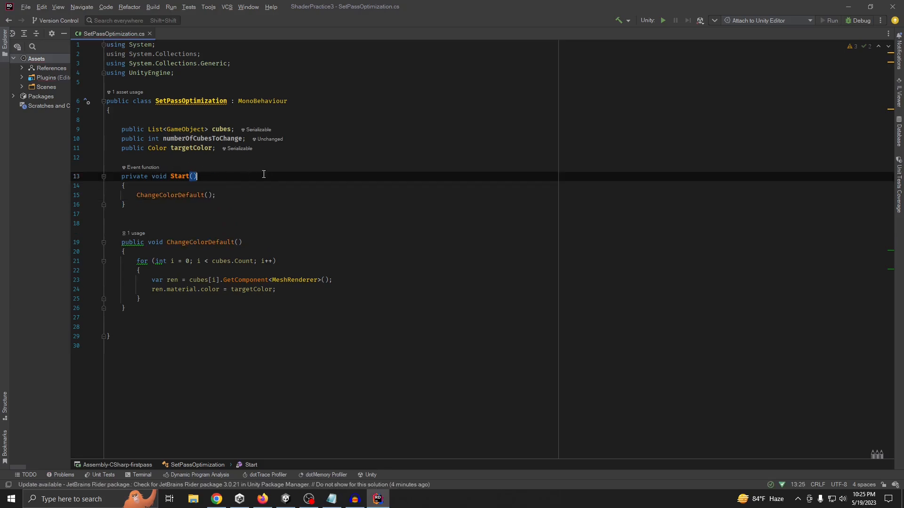
Switch to Unity and assign all cubes under CubesParent to the Cubes list of the Set Pass Optimization component
{"action": "left_click", "coordinate": [848, 6]}
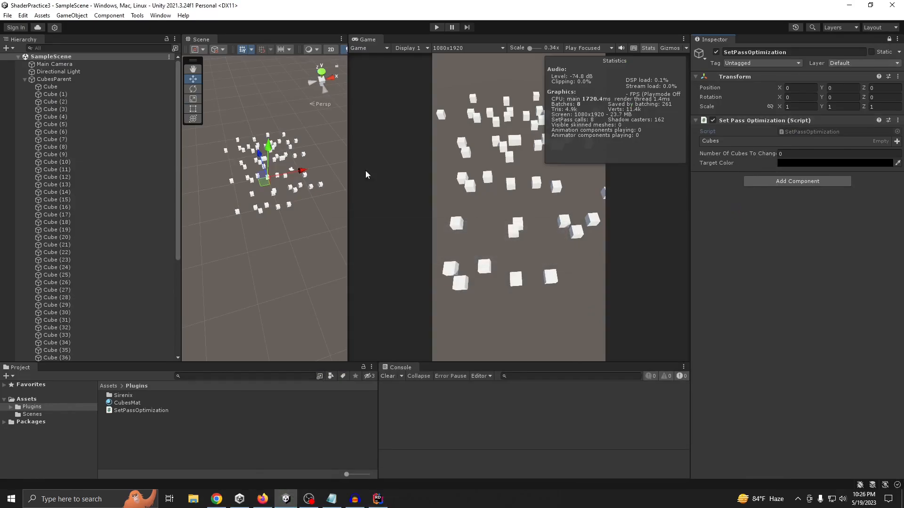
{"action": "scroll", "coordinate": [75, 184], "scroll_direction": "down", "scroll_amount": 6}
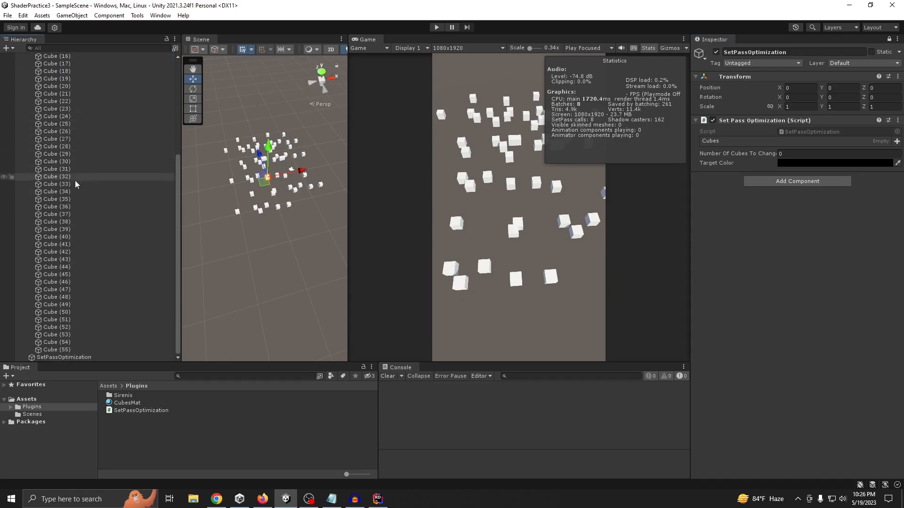
{"action": "left_click", "coordinate": [51, 350], "text": "shift"}
{"action": "left_click_drag", "start_coordinate": [51, 349], "coordinate": [736, 143]}
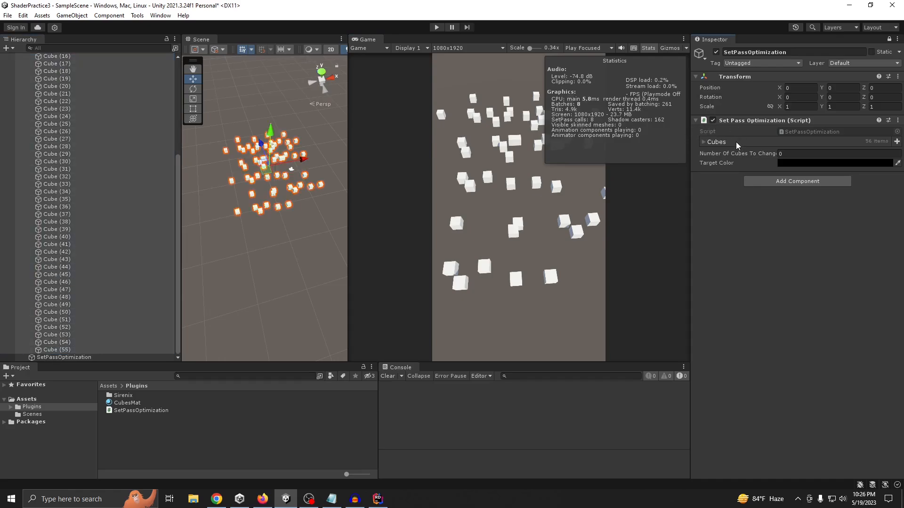
Set Number Of Cubes To Change to 10 and Target Color to fully opaque red (FF0000), and save the scene
{"action": "left_click", "coordinate": [728, 143]}
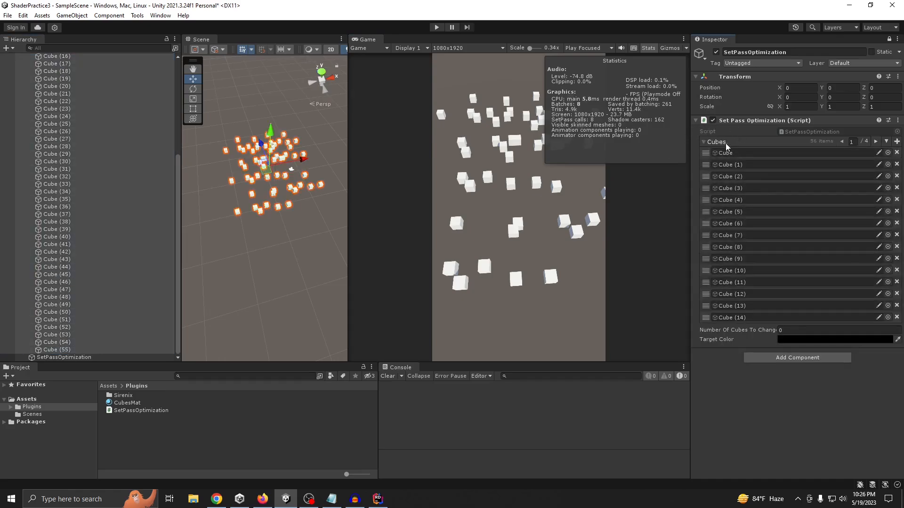
{"action": "left_click", "coordinate": [802, 340]}
{"action": "left_click", "coordinate": [869, 313]}
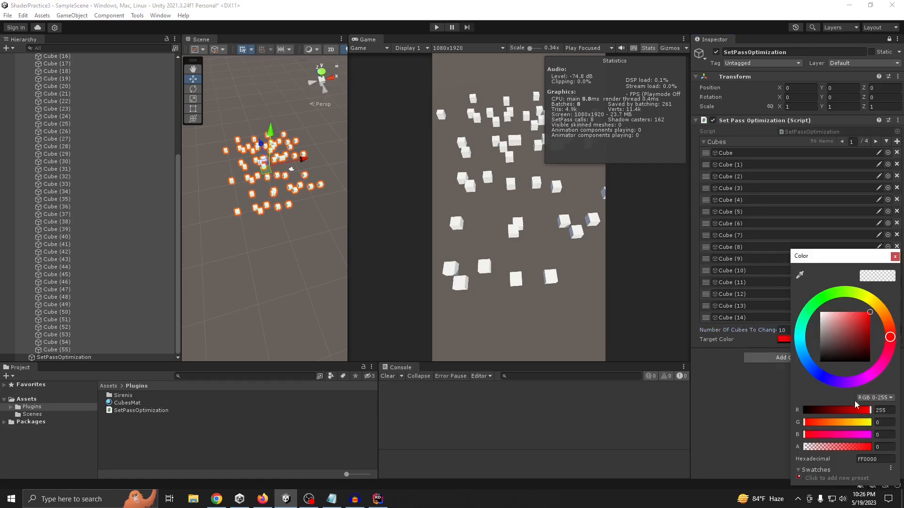
{"action": "left_click_drag", "start_coordinate": [847, 447], "coordinate": [872, 447]}
{"action": "left_click", "coordinate": [897, 258]}
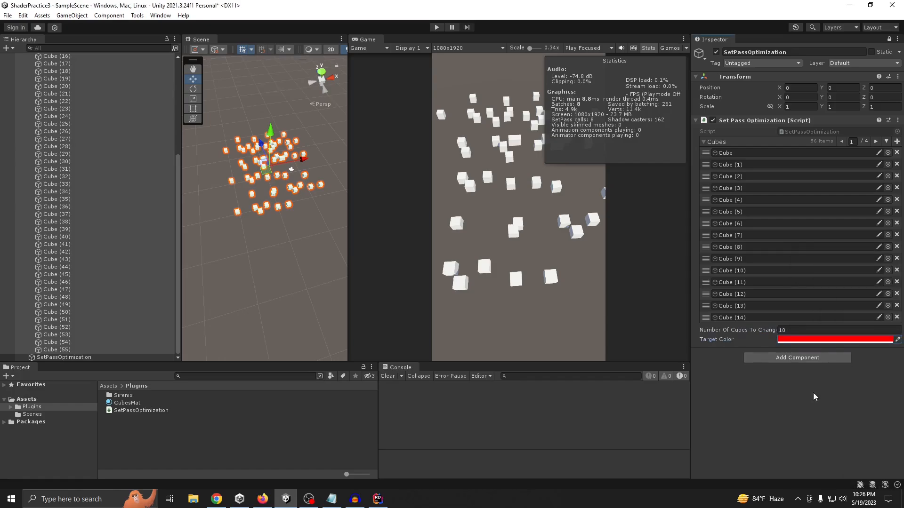
{"action": "key", "text": "ctrl+s"}
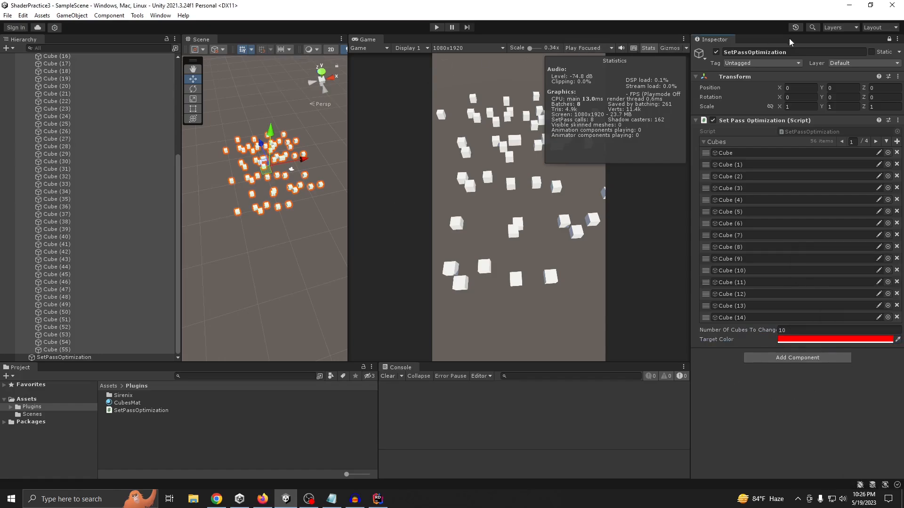
Unlock the Inspector and run the scene in Play mode
{"action": "left_click", "coordinate": [888, 40]}
{"action": "left_click", "coordinate": [436, 27]}
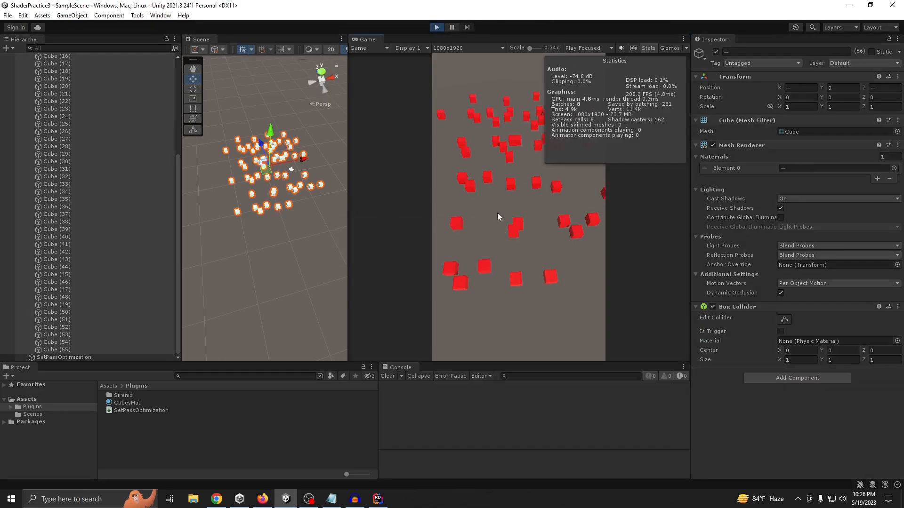
Select the SetPassOptimization object to show its component, and collapse CubesParent in the hierarchy
{"action": "scroll", "coordinate": [75, 236], "scroll_direction": "up", "scroll_amount": 7}
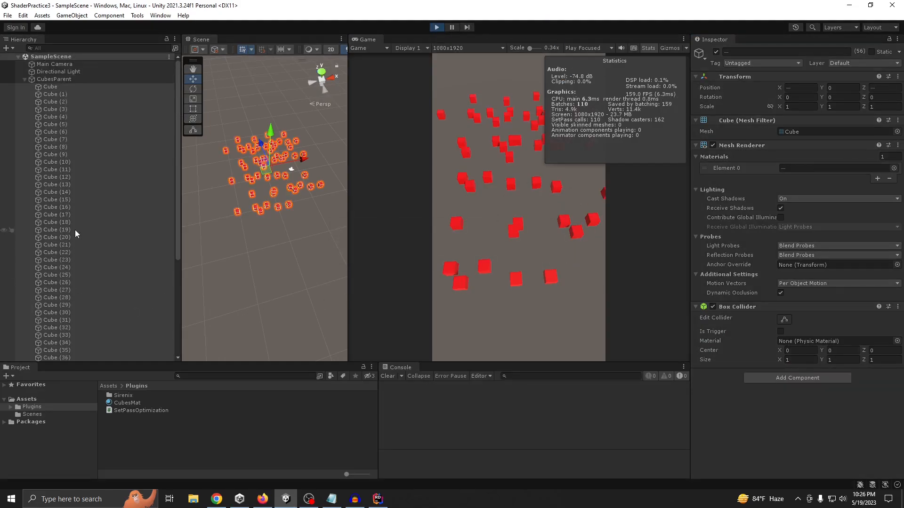
{"action": "left_click", "coordinate": [55, 79]}
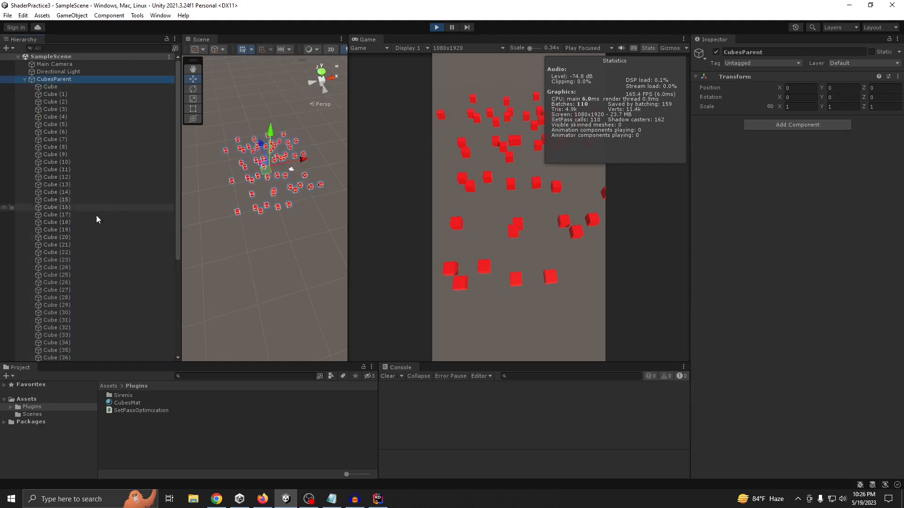
{"action": "scroll", "coordinate": [96, 215], "scroll_direction": "down", "scroll_amount": 7}
{"action": "left_click", "coordinate": [69, 358]}
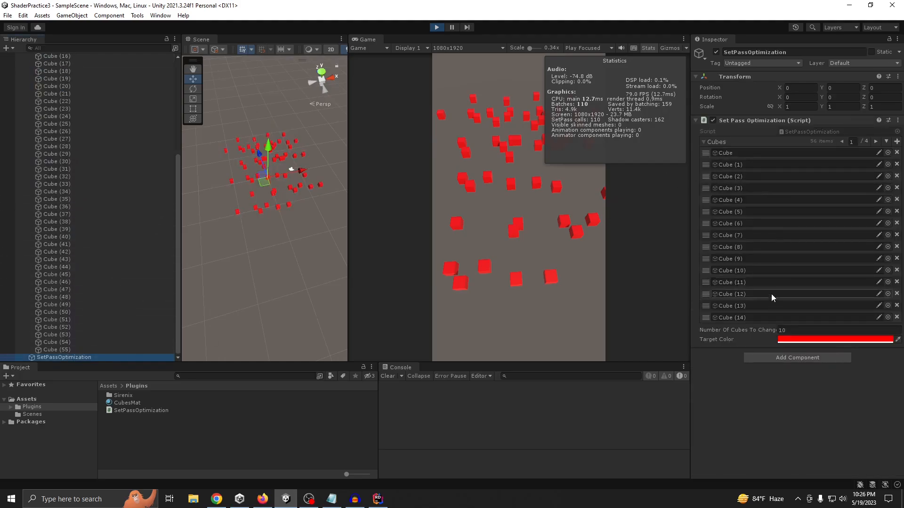
{"action": "scroll", "coordinate": [84, 114], "scroll_direction": "up", "scroll_amount": 7}
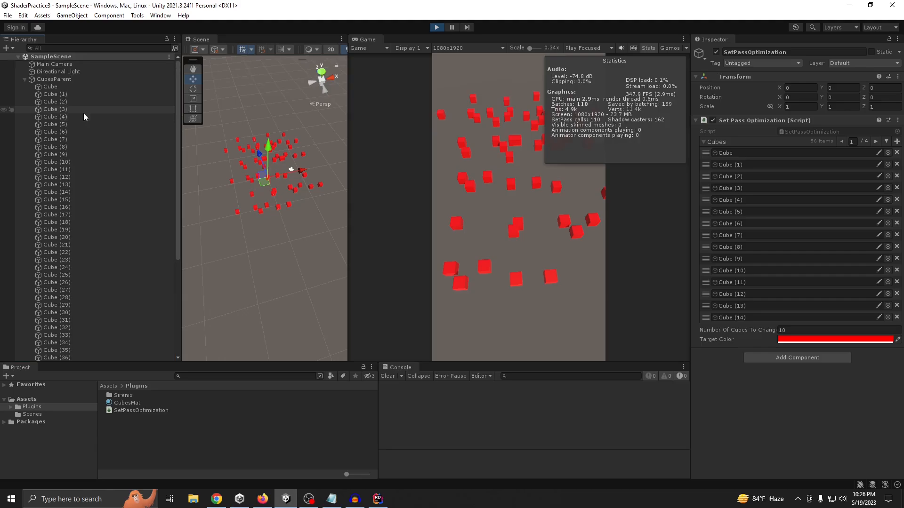
{"action": "left_click", "coordinate": [24, 79]}
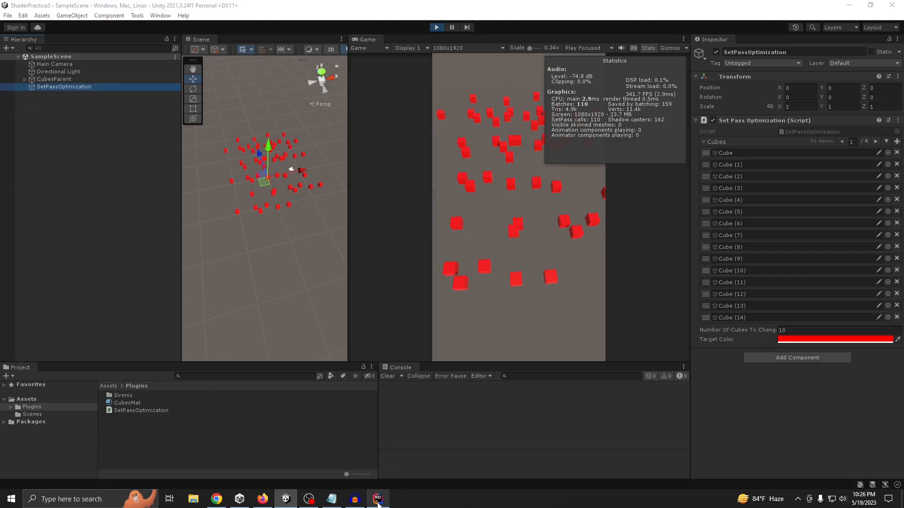
Switch to Rider and review the MeshRenderer lookup and the material color assignment in the ChangeColorDefault loop
{"action": "left_click", "coordinate": [377, 499]}
{"action": "left_click", "coordinate": [312, 260]}
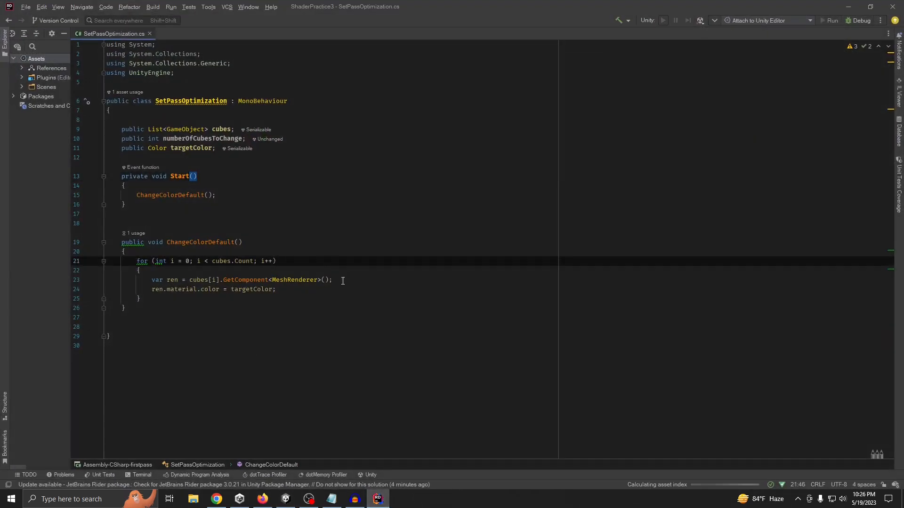
{"action": "double_click", "coordinate": [287, 280]}
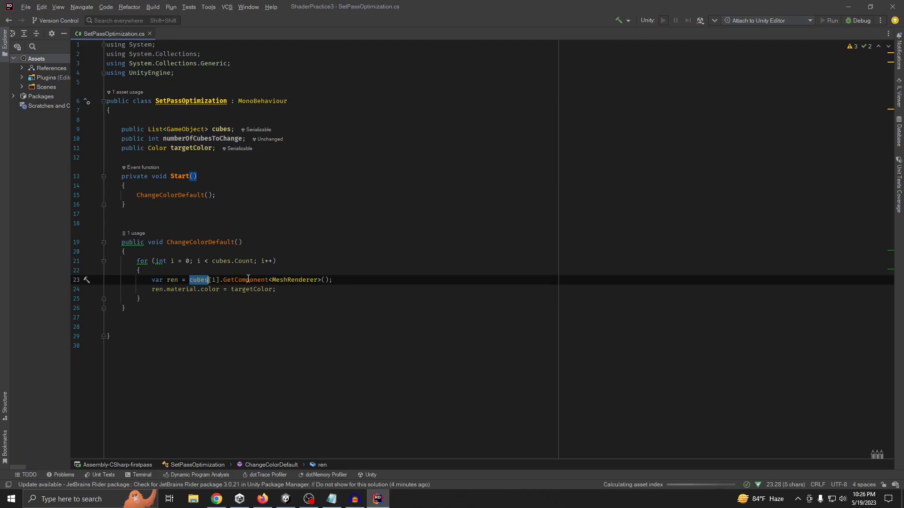
{"action": "left_click", "coordinate": [292, 279]}
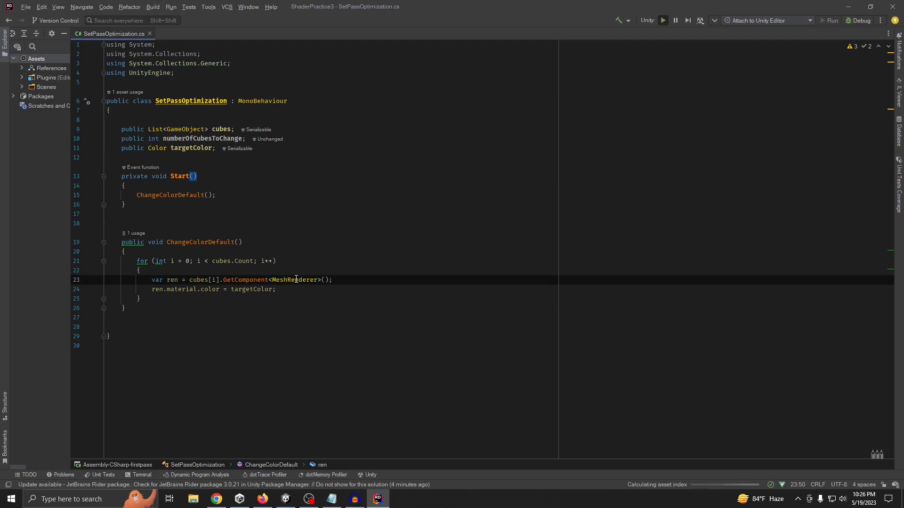
{"action": "left_click", "coordinate": [262, 289]}
{"action": "left_click", "coordinate": [156, 289]}
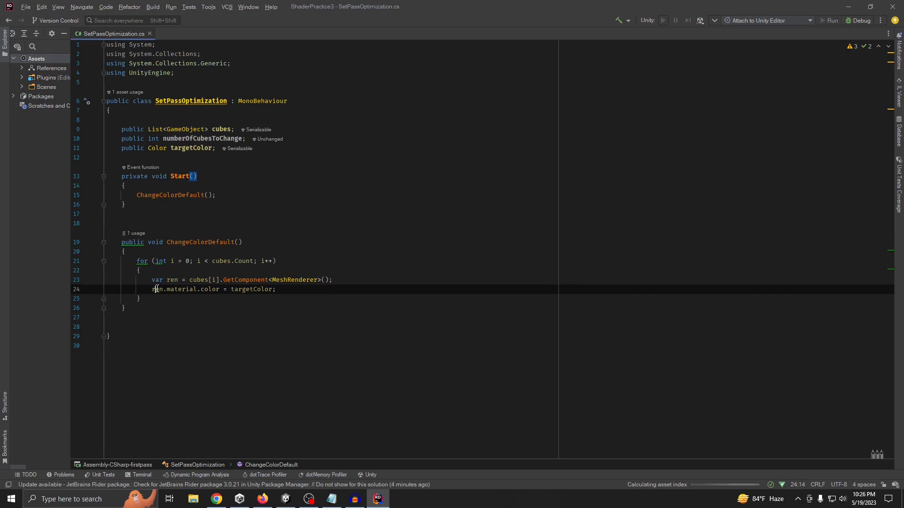
{"action": "double_click", "coordinate": [255, 289]}
{"action": "left_click", "coordinate": [360, 270]}
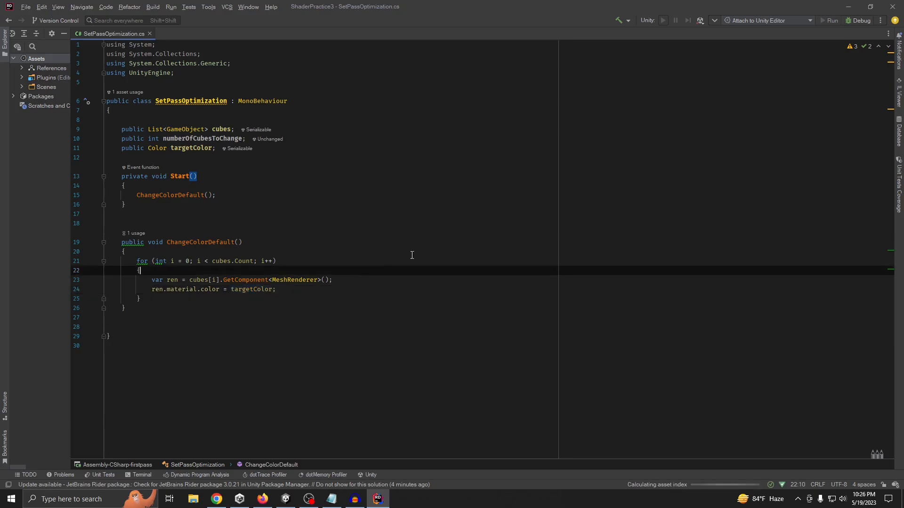
Return to Unity to stop Play mode, and switch back to the SetPassOptimization script in Rider
{"action": "left_click", "coordinate": [849, 5]}
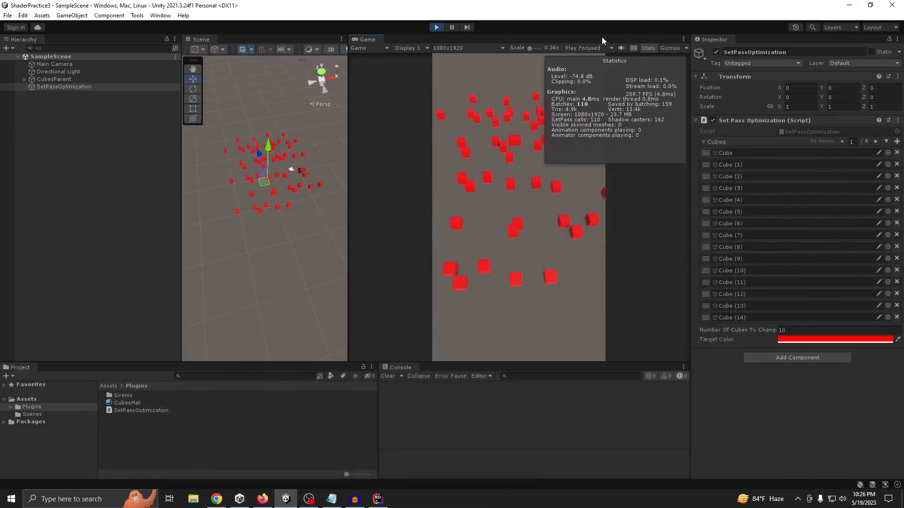
{"action": "left_click", "coordinate": [437, 28]}
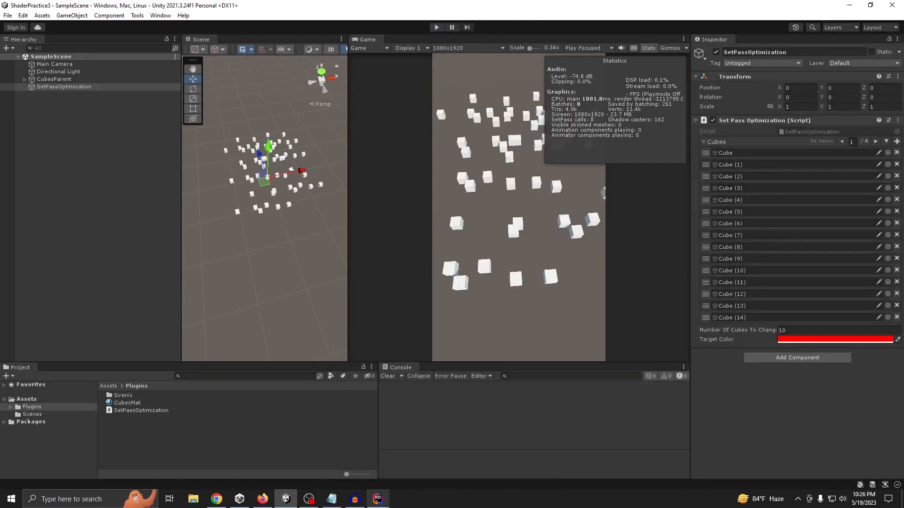
{"action": "left_click", "coordinate": [387, 506]}
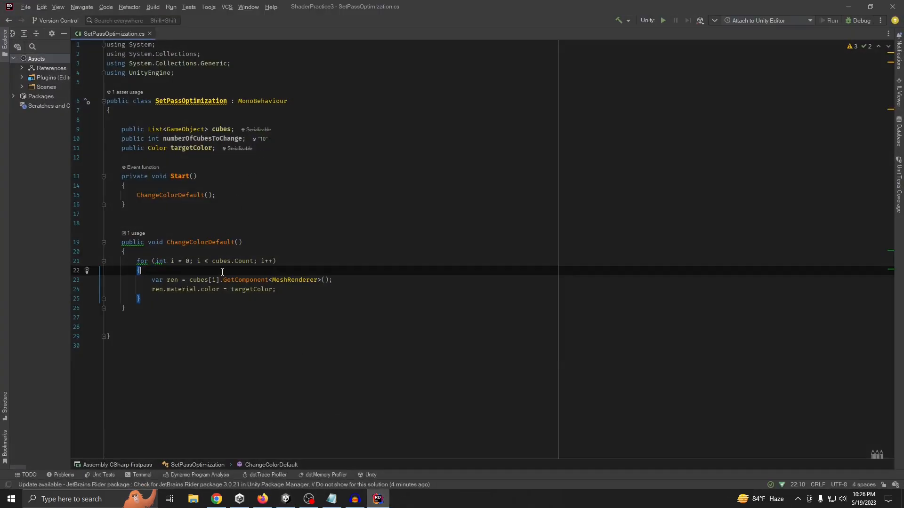
Replace cubes.Count in the ChangeColorDefault for loop condition with numberOfCubesToChange, and save the script
{"action": "double_click", "coordinate": [246, 260]}
{"action": "double_click", "coordinate": [202, 139]}
{"action": "key", "text": "ctrl+c"}
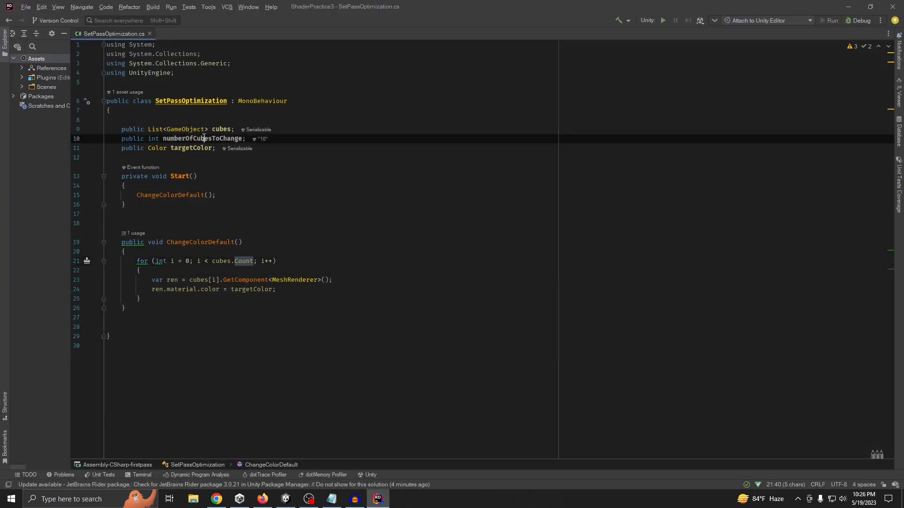
{"action": "left_click_drag", "start_coordinate": [254, 261], "coordinate": [212, 261]}
{"action": "key", "text": "ctrl+v"}
{"action": "left_click", "coordinate": [398, 211]}
{"action": "key", "text": "ctrl+s"}
{"action": "left_click", "coordinate": [633, 137]}
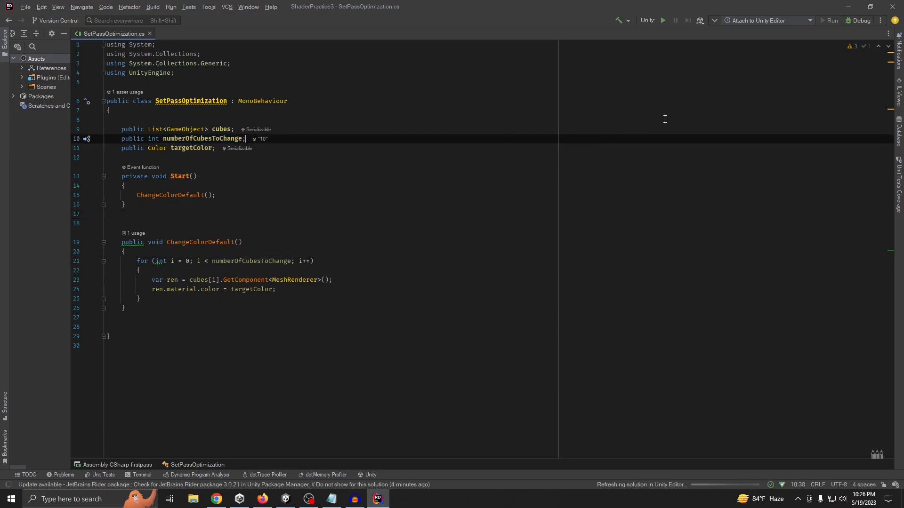
Switch to Unity, enter Play mode, and select Cube (3) under CubesParent to inspect its assigned material
{"action": "left_click", "coordinate": [847, 6]}
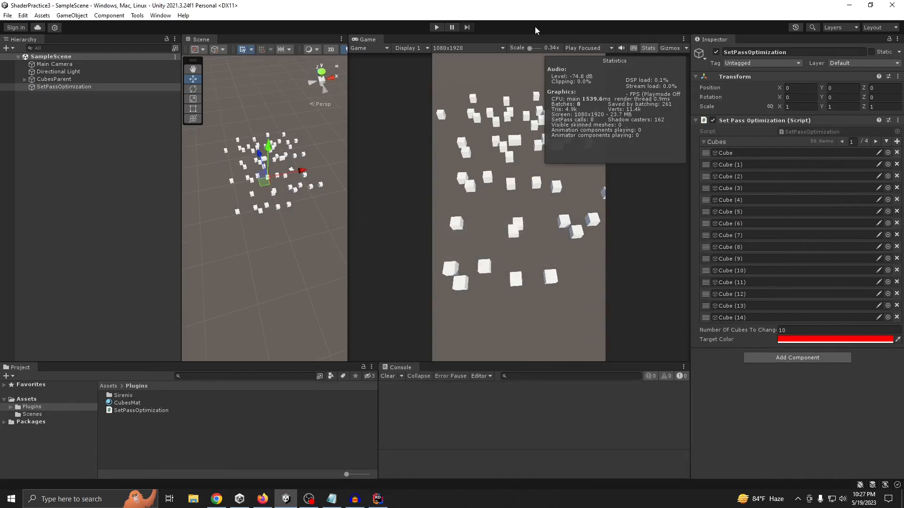
{"action": "left_click", "coordinate": [436, 27]}
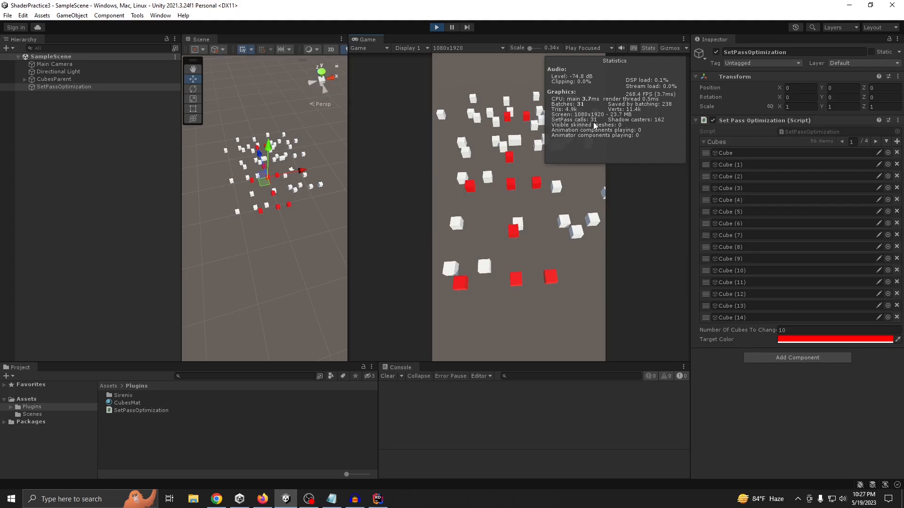
{"action": "left_click", "coordinate": [25, 79]}
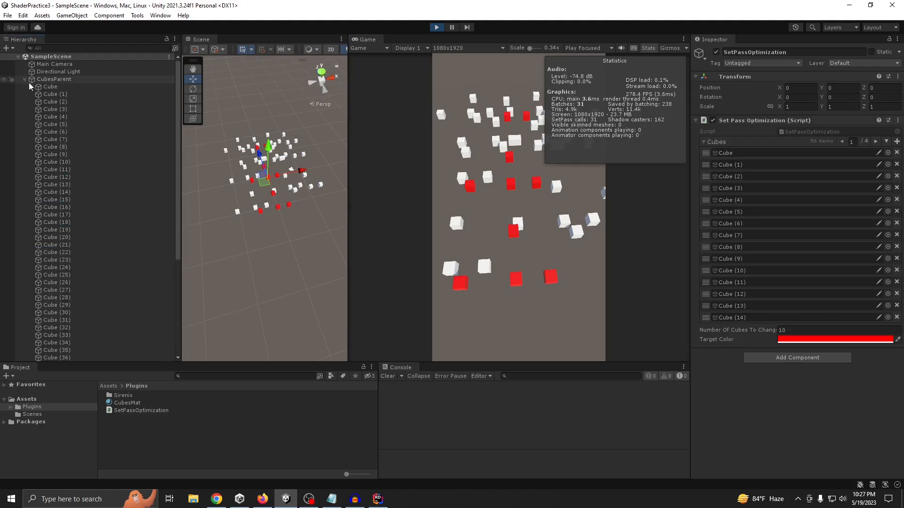
{"action": "left_click", "coordinate": [51, 109]}
{"action": "scroll", "coordinate": [773, 286], "scroll_direction": "down", "scroll_amount": 1}
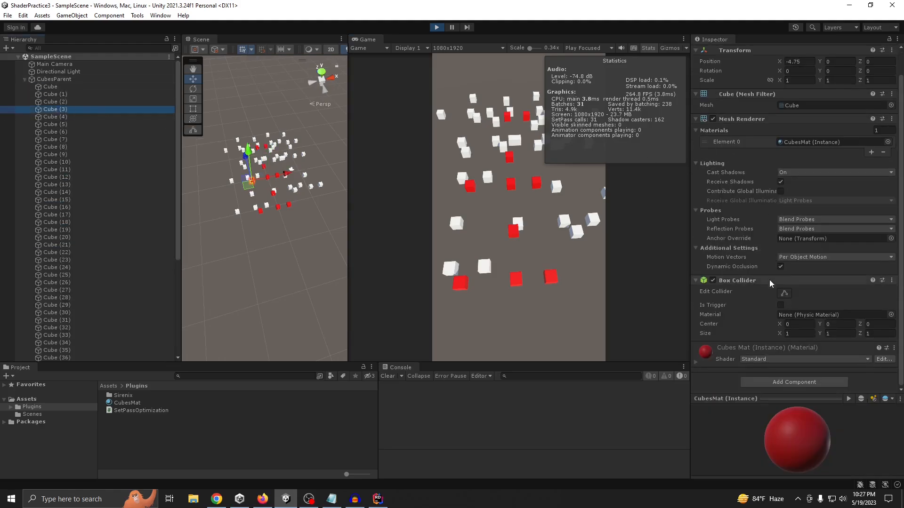
Open the Frame Debugger, enable it, and scrub to event 28 to read why the draw call can't be batched
{"action": "left_click", "coordinate": [161, 16]}
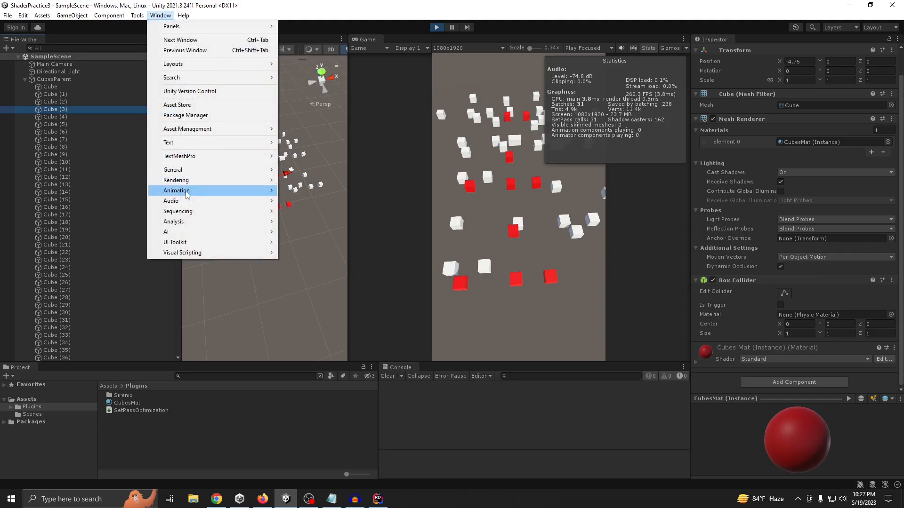
{"action": "mouse_move", "coordinate": [183, 221]}
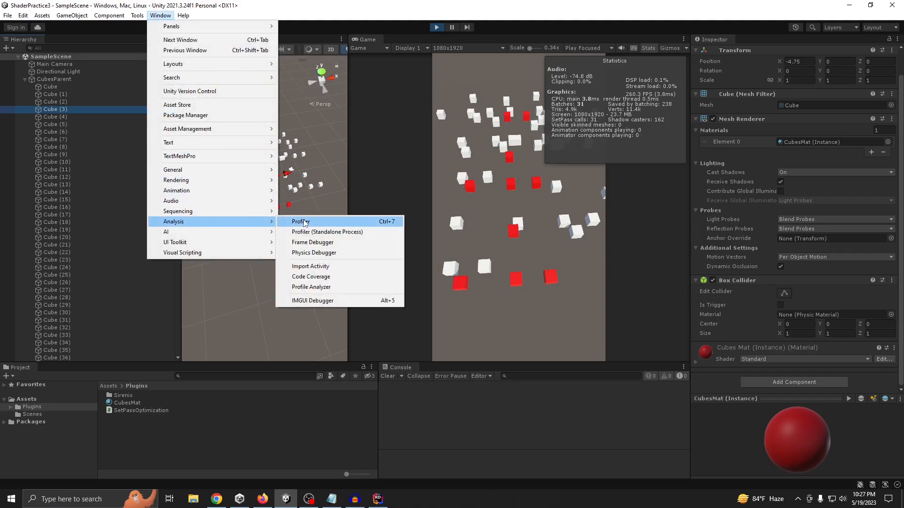
{"action": "left_click", "coordinate": [315, 243]}
{"action": "mouse_move", "coordinate": [364, 137]}
{"action": "left_mouse_down"}
{"action": "mouse_move", "coordinate": [458, 185]}
{"action": "mouse_move", "coordinate": [428, 187]}
{"action": "mouse_move", "coordinate": [346, 272]}
{"action": "left_mouse_up"}
{"action": "left_click", "coordinate": [333, 193]}
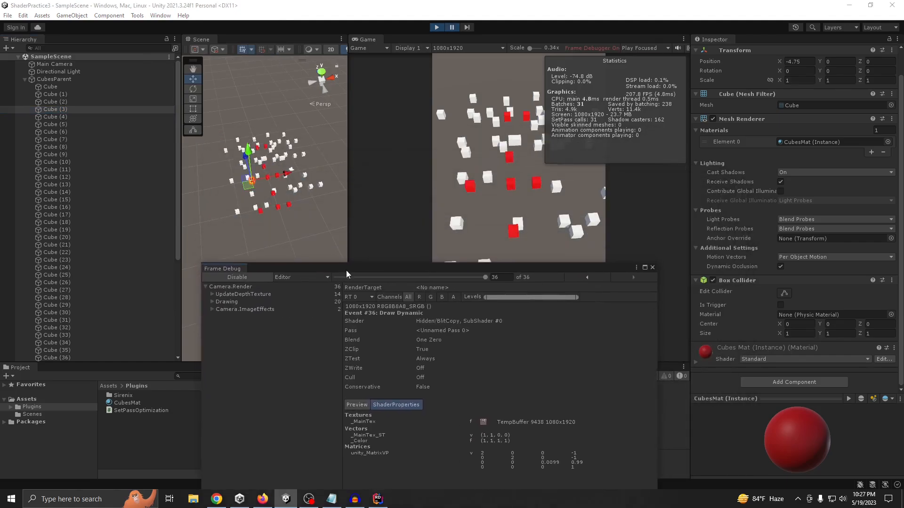
{"action": "left_click_drag", "start_coordinate": [478, 280], "coordinate": [449, 284]}
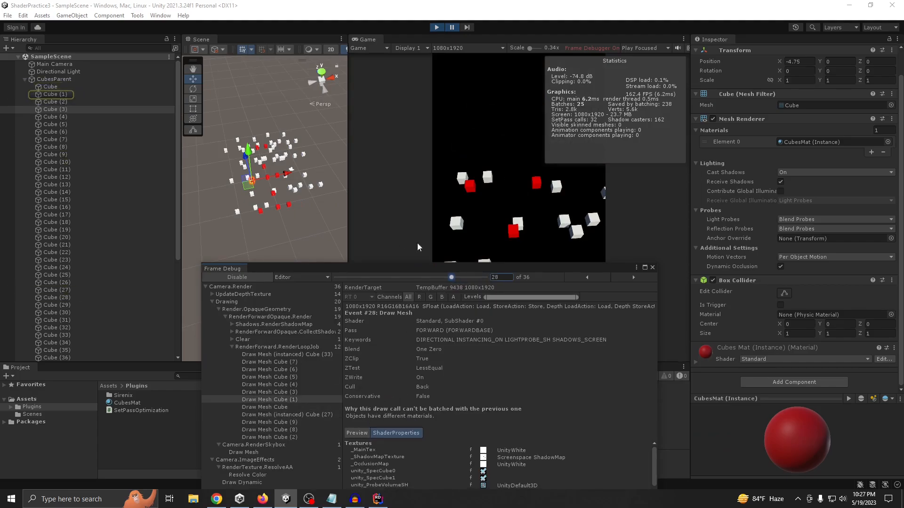
{"action": "left_click_drag", "start_coordinate": [377, 269], "coordinate": [393, 199]}
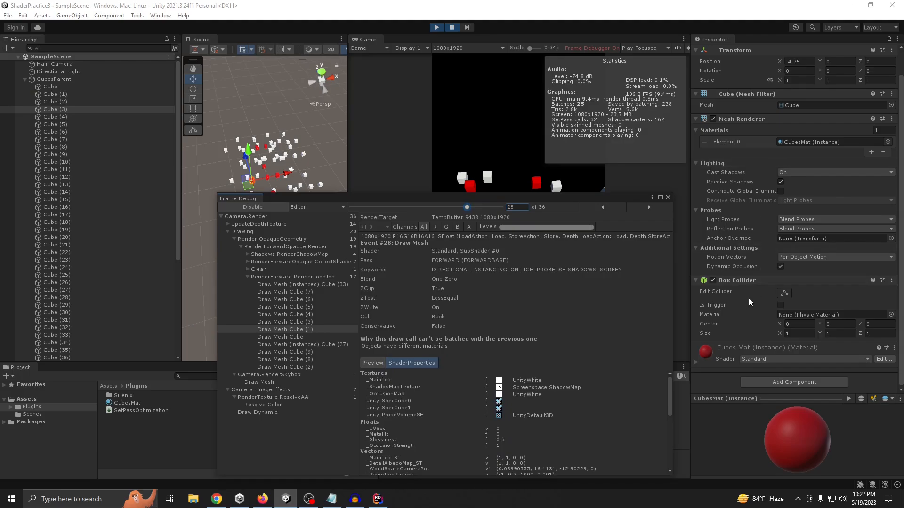
Expand the material instance of Cube (3) in the Inspector and examine its properties
{"action": "left_click", "coordinate": [701, 361]}
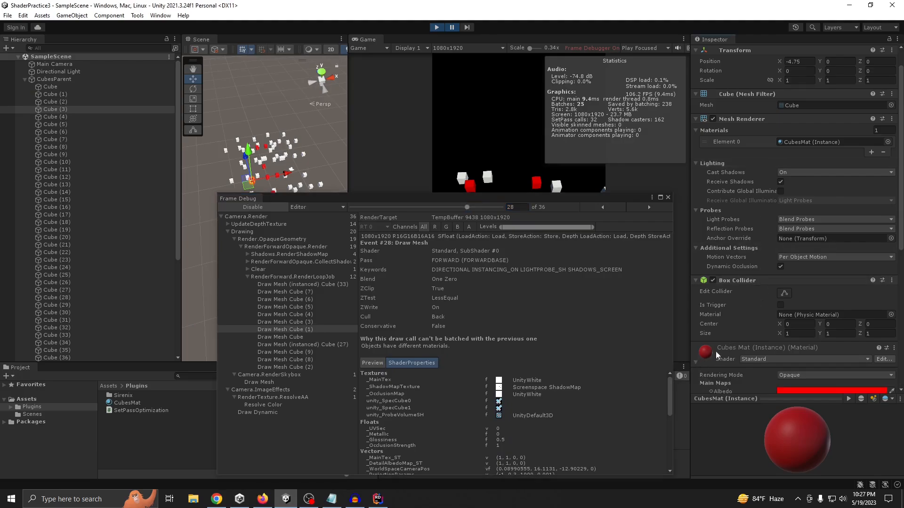
{"action": "scroll", "coordinate": [734, 329], "scroll_direction": "down", "scroll_amount": 4}
{"action": "scroll", "coordinate": [751, 196], "scroll_direction": "up", "scroll_amount": 3}
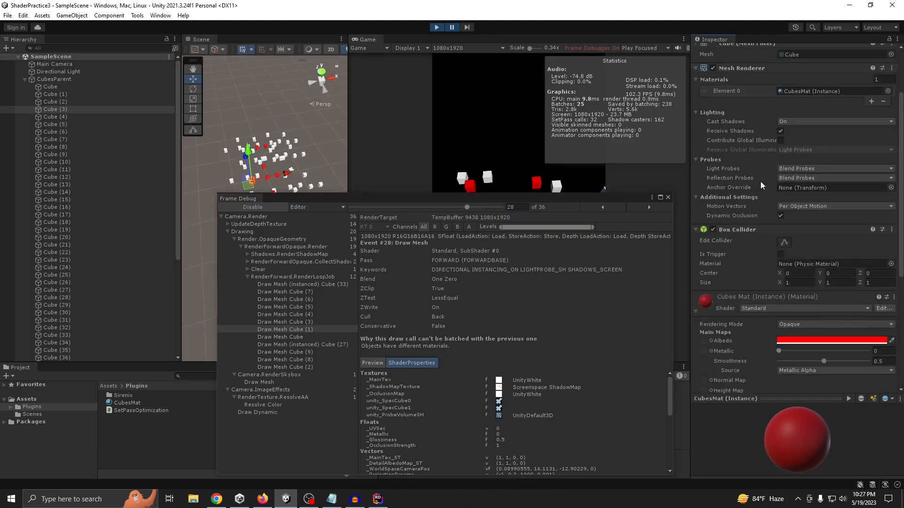
Compare the draw calls of several individual cubes, then close the Frame Debugger and stop Play mode
{"action": "left_click", "coordinate": [287, 337]}
{"action": "left_click", "coordinate": [287, 359]}
{"action": "left_click", "coordinate": [287, 322]}
{"action": "left_click", "coordinate": [288, 308]}
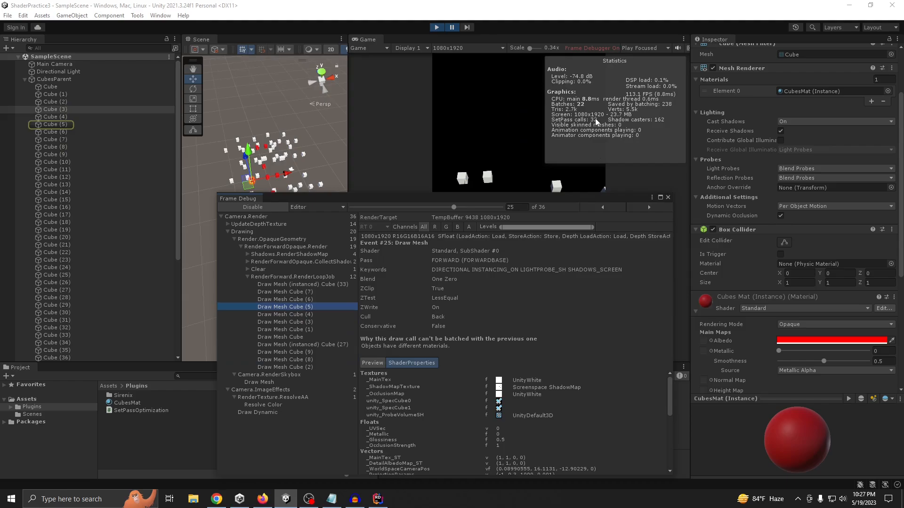
{"action": "left_click", "coordinate": [668, 197]}
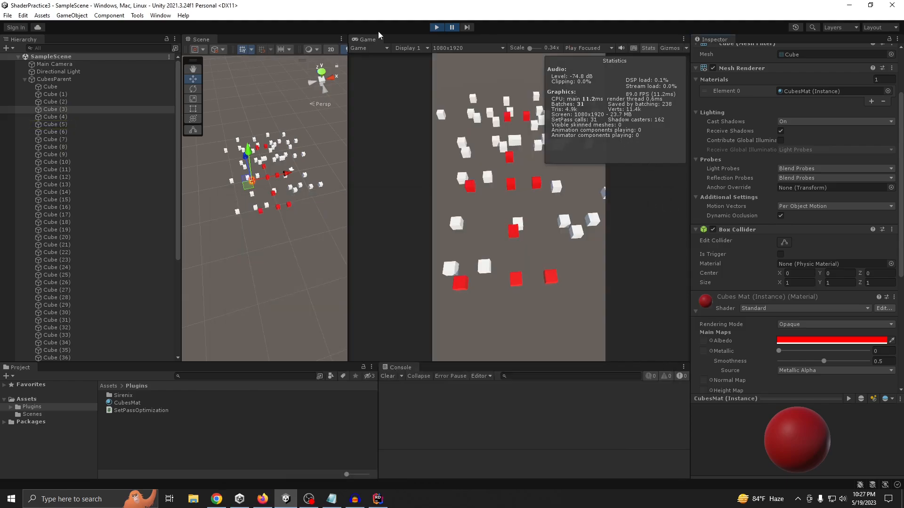
{"action": "left_click", "coordinate": [437, 27]}
Set Number Of Cubes To Change to 30 on the SetPassOptimization object, and run the scene briefly to check the rendering statistics
{"action": "scroll", "coordinate": [71, 282], "scroll_direction": "down", "scroll_amount": 10}
{"action": "left_click", "coordinate": [59, 357]}
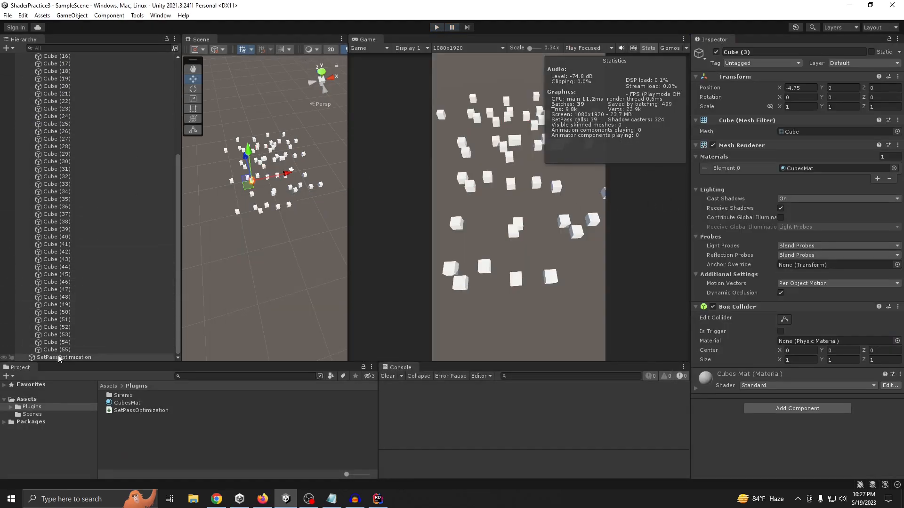
{"action": "left_click", "coordinate": [794, 330]}
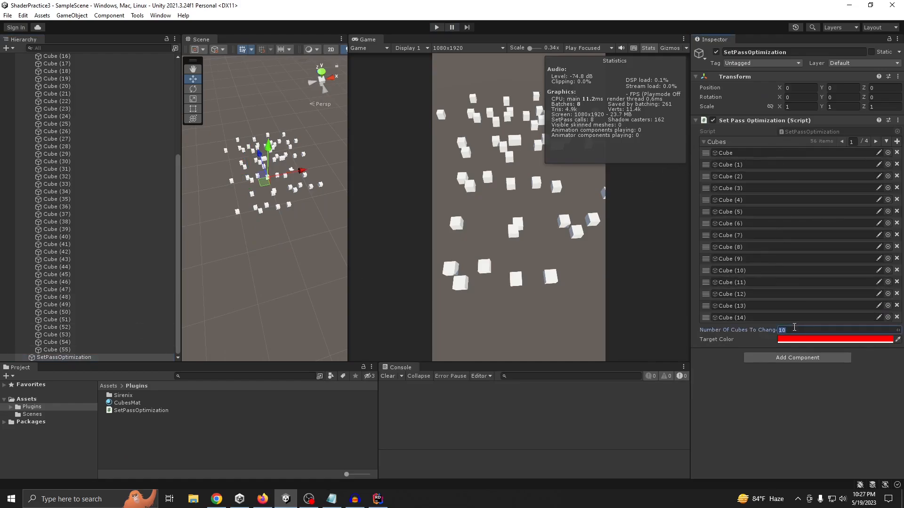
{"action": "type", "text": "30"}
{"action": "left_click", "coordinate": [437, 27]}
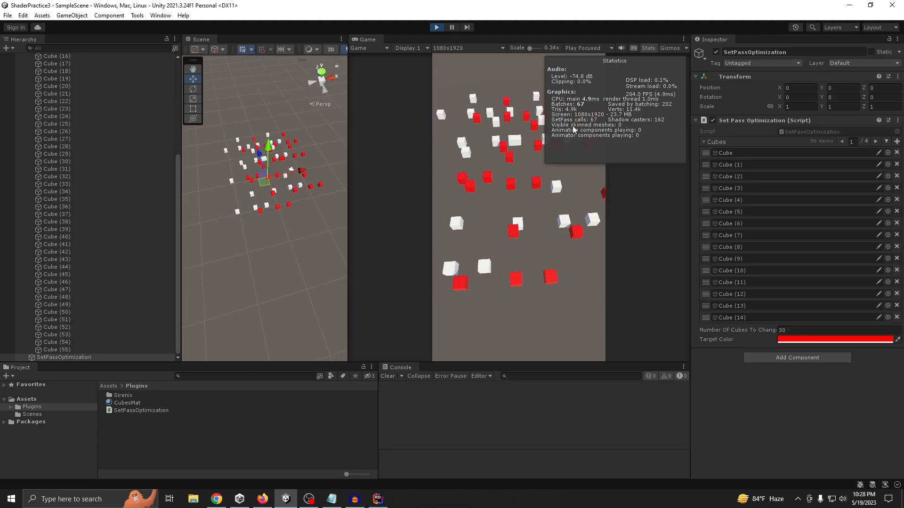
{"action": "left_click", "coordinate": [437, 28]}
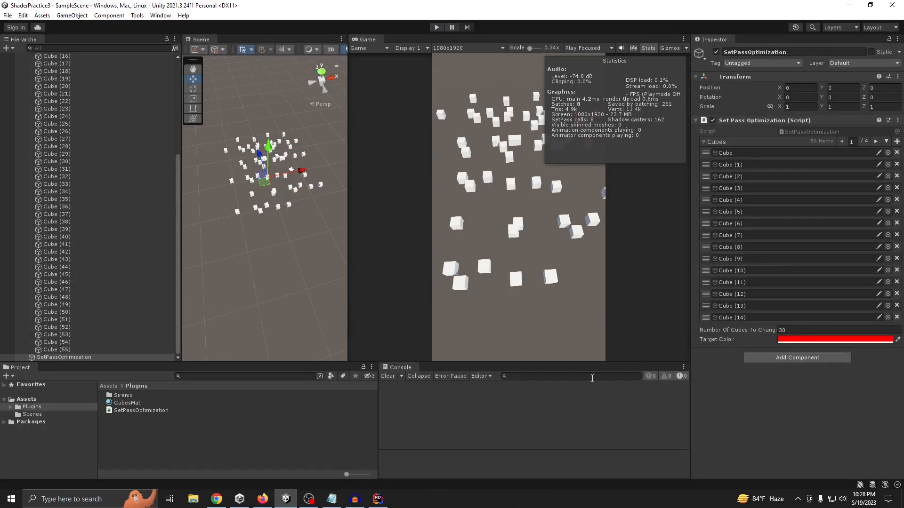
In Rider, add an indented Odin Inspector [Button] attribute above the ChangeColorDefault method, and return to Unity
{"action": "key", "text": "alt+Tab"}
{"action": "left_click", "coordinate": [189, 218]}
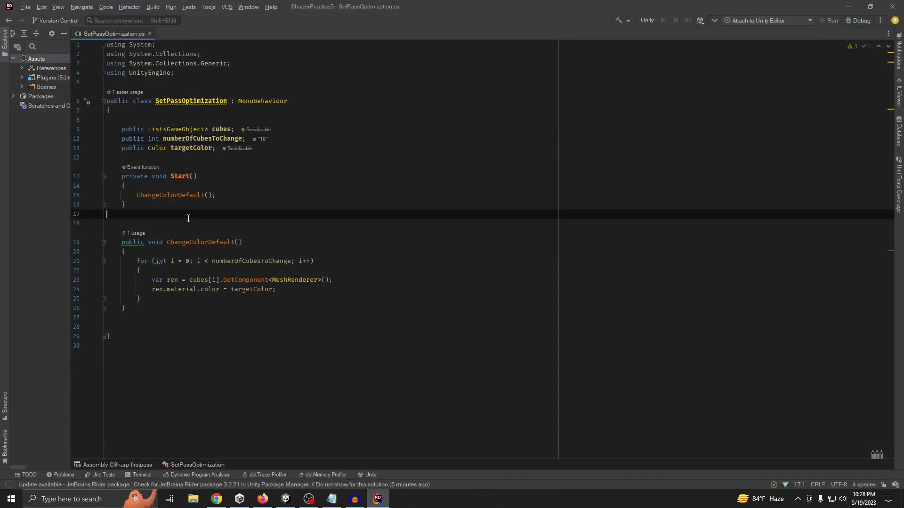
{"action": "left_click", "coordinate": [155, 225]}
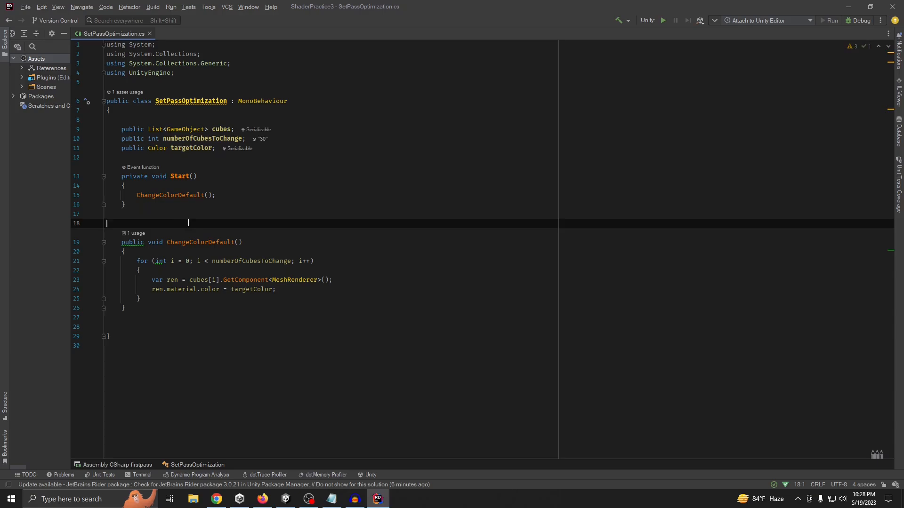
{"action": "type", "text": "[]"}
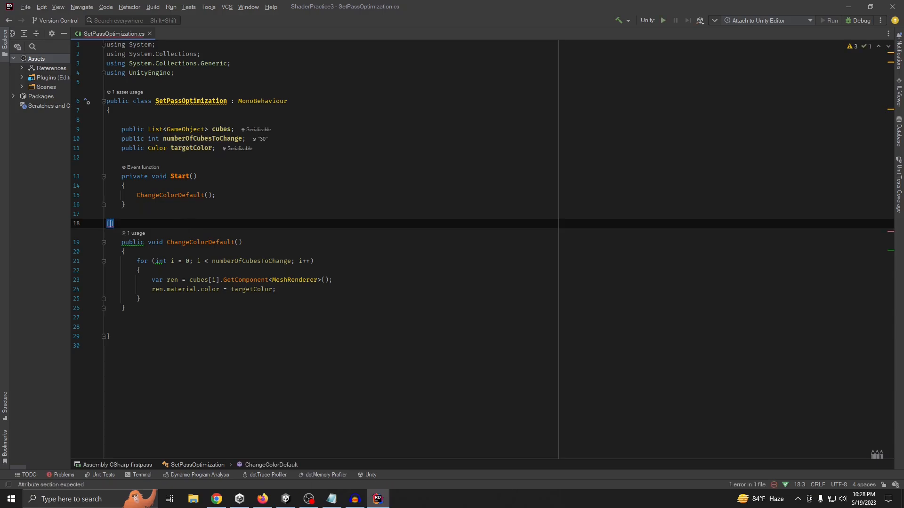
{"action": "type", "text": "buto"}
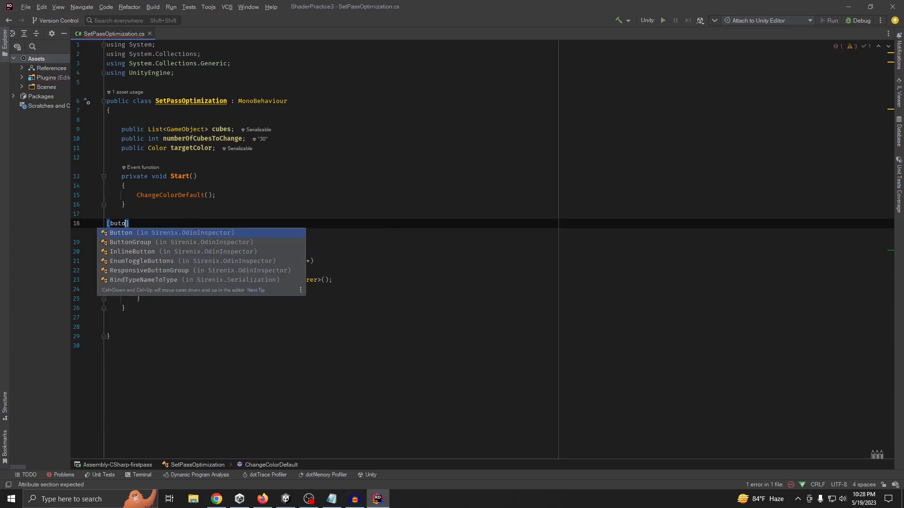
{"action": "key", "text": "Return"}
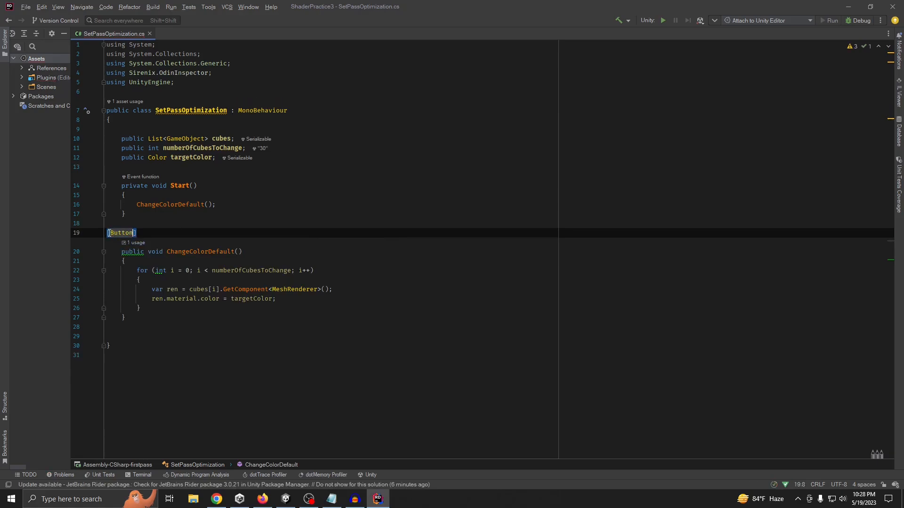
{"action": "left_click", "coordinate": [106, 232]}
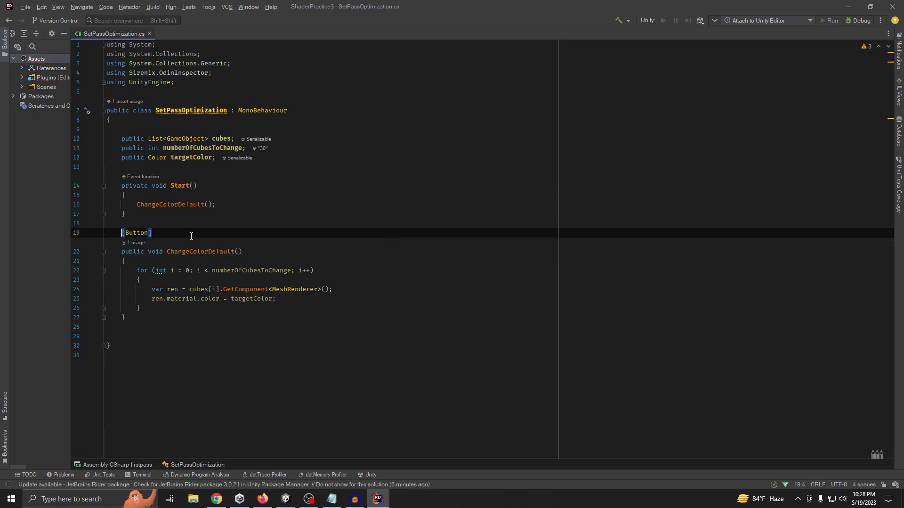
{"action": "left_click", "coordinate": [281, 233]}
{"action": "left_click", "coordinate": [513, 180]}
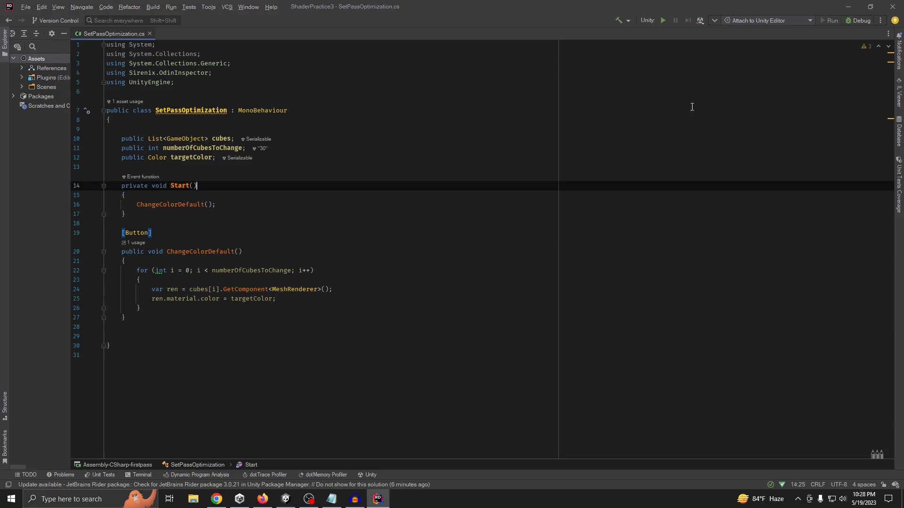
{"action": "left_click", "coordinate": [848, 7]}
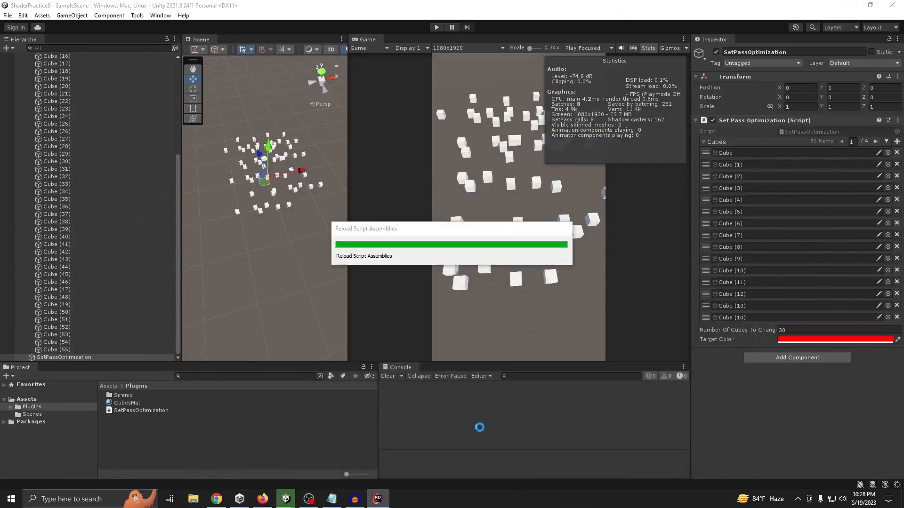
Comment out the ChangeColorDefault() call in the script's Start method in Rider, and switch back to Unity
{"action": "left_click", "coordinate": [378, 499]}
{"action": "left_click", "coordinate": [133, 204]}
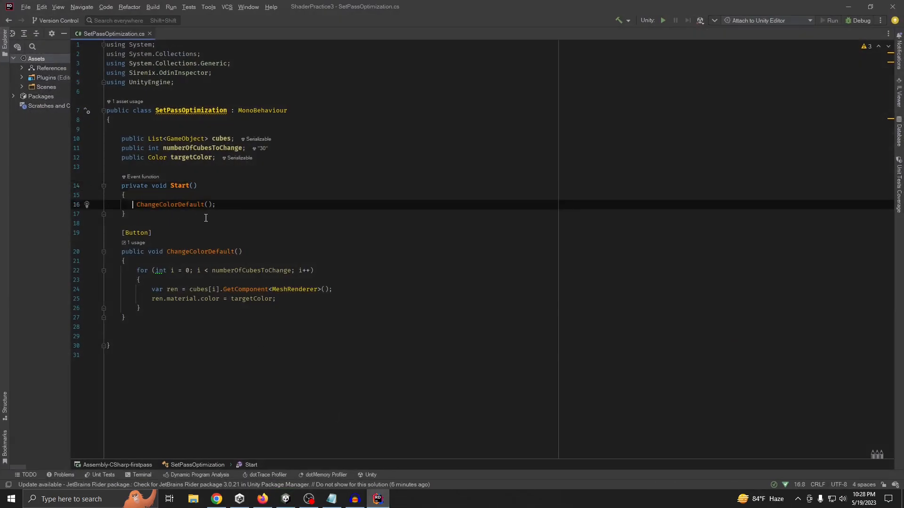
{"action": "key", "text": "ctrl+slash"}
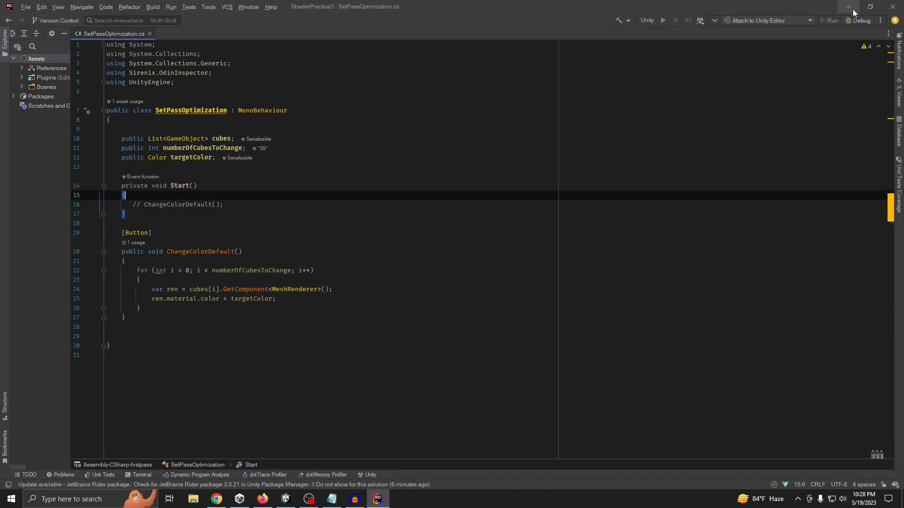
{"action": "left_click", "coordinate": [849, 7]}
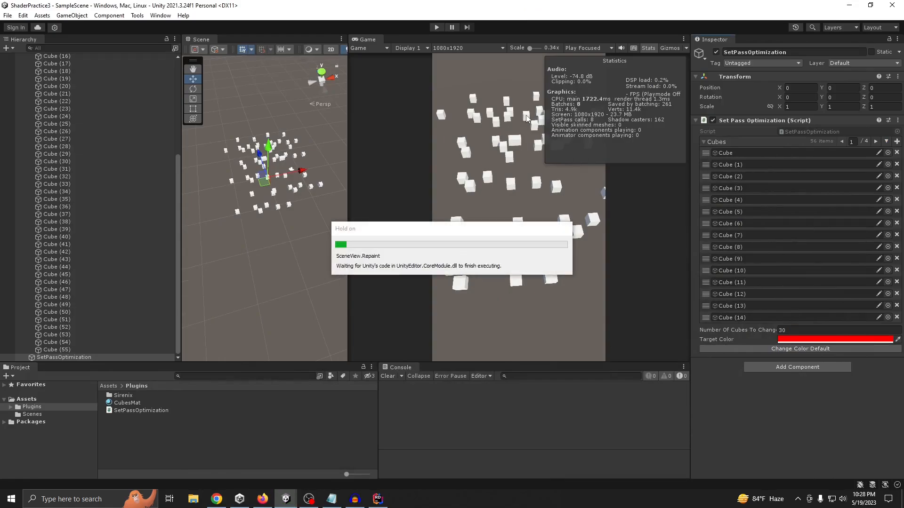
Enter Play mode, run Change Color Default on the 30 cubes to check the statistics, and stop Play mode
{"action": "left_click", "coordinate": [436, 27]}
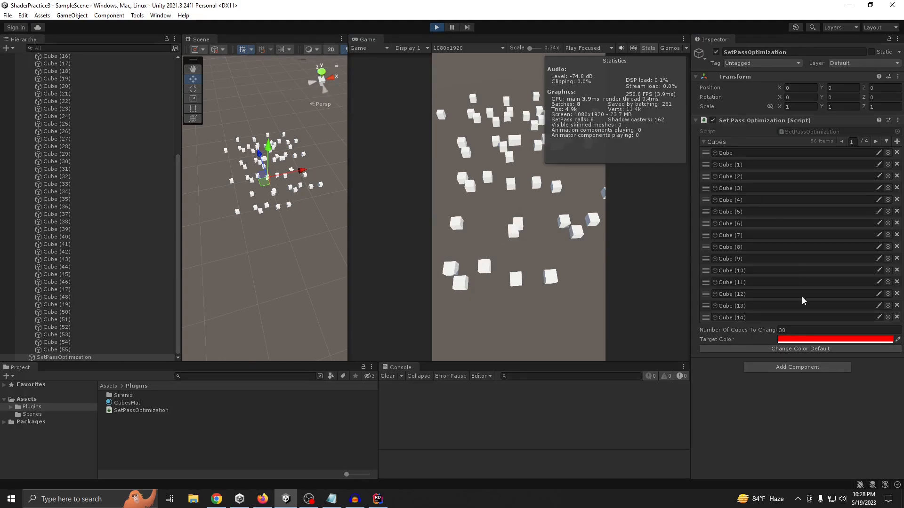
{"action": "left_click", "coordinate": [791, 330]}
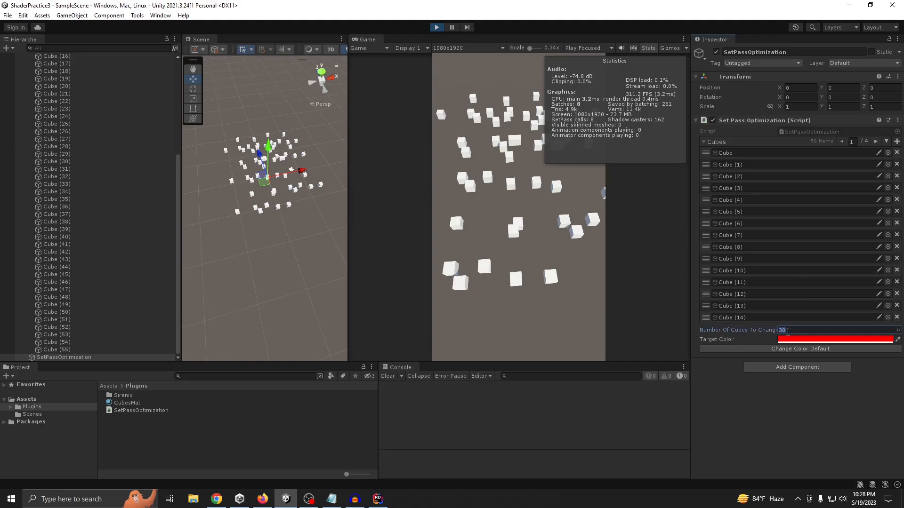
{"action": "left_click", "coordinate": [726, 376]}
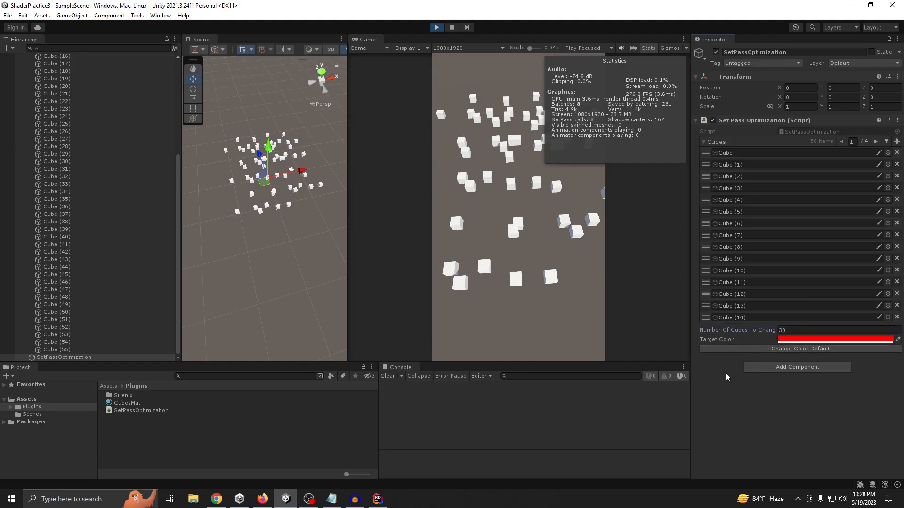
{"action": "left_click", "coordinate": [778, 350]}
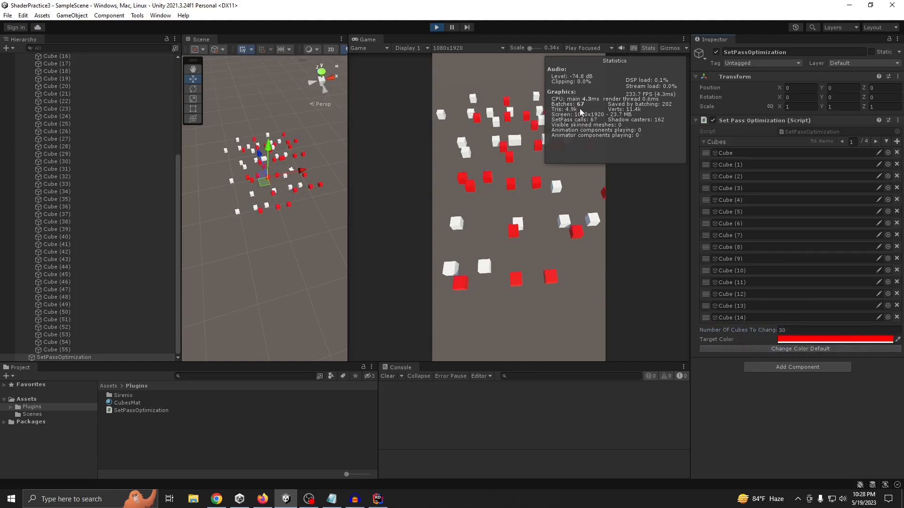
{"action": "left_click", "coordinate": [438, 27]}
Switch to Rider and examine the MeshRenderer lookup and the material property in the ChangeColorDefault loop
{"action": "left_click", "coordinate": [378, 499]}
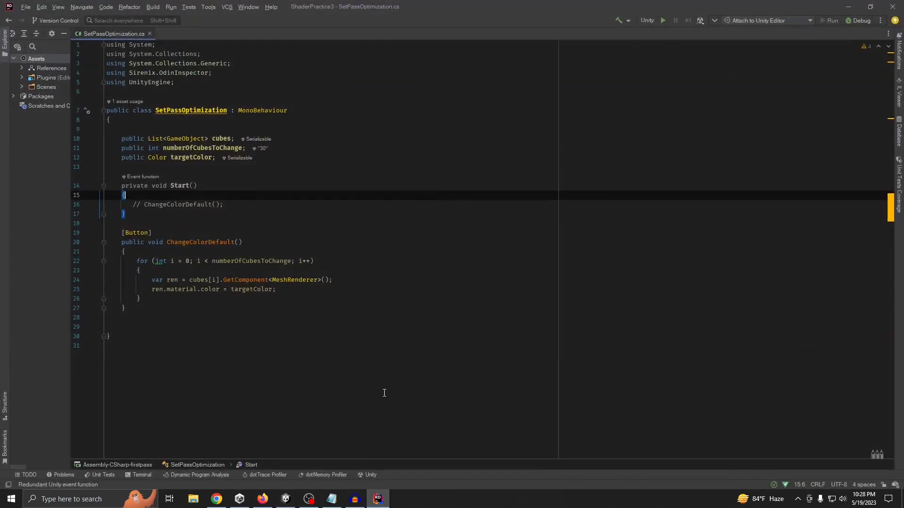
{"action": "left_click", "coordinate": [144, 303]}
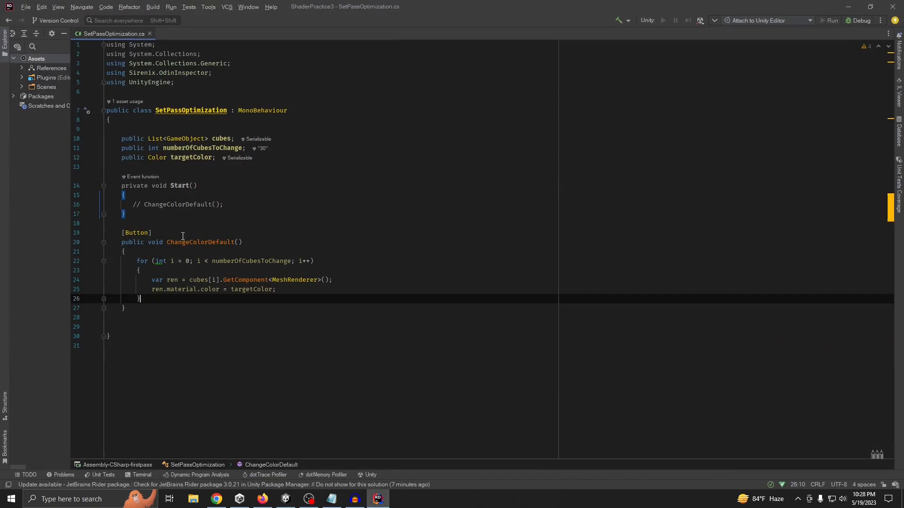
{"action": "left_click", "coordinate": [293, 280]}
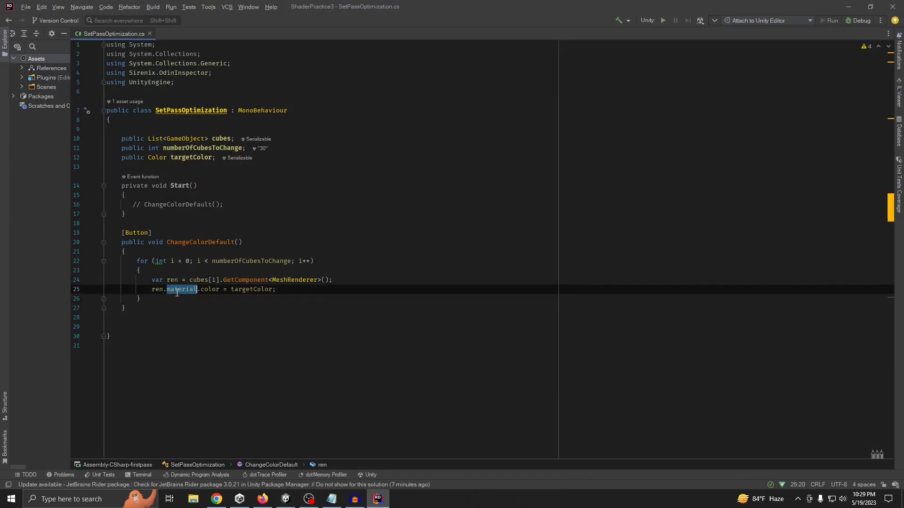
Write the signature of a public void ChangeColorWithPropertyBlock() method below the ChangeColorDefault method
{"action": "left_click", "coordinate": [194, 290]}
{"action": "left_click", "coordinate": [306, 280]}
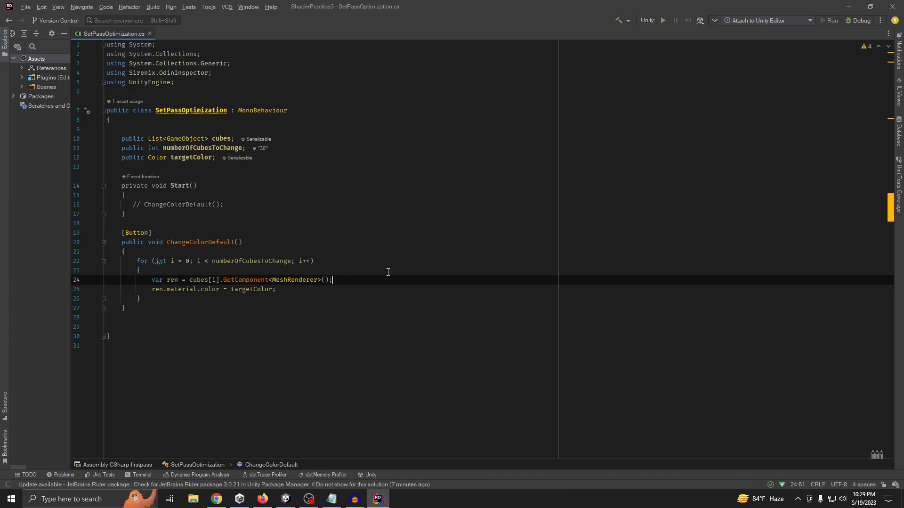
{"action": "left_click", "coordinate": [153, 303]}
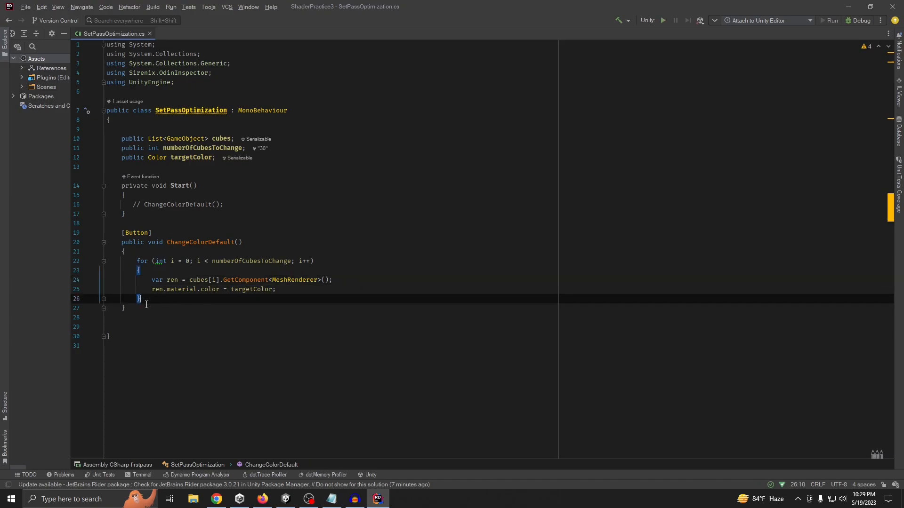
{"action": "left_click", "coordinate": [222, 307]}
{"action": "key", "text": "Return"}
{"action": "key", "text": "Return"}
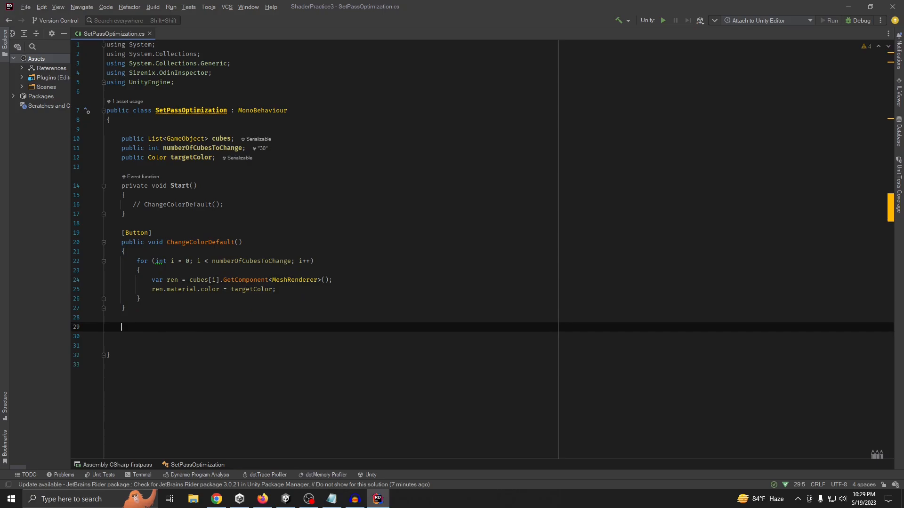
{"action": "type", "text": "public void "}
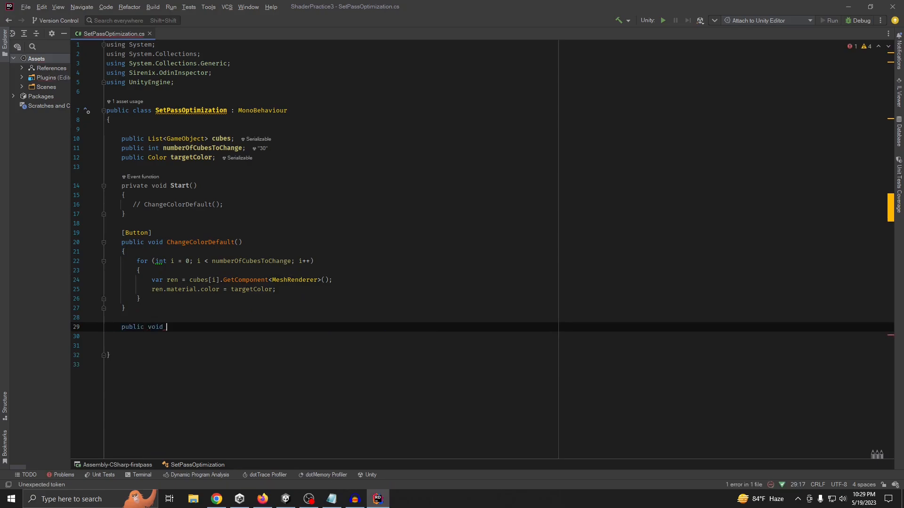
{"action": "type", "text": "ChangeColor"}
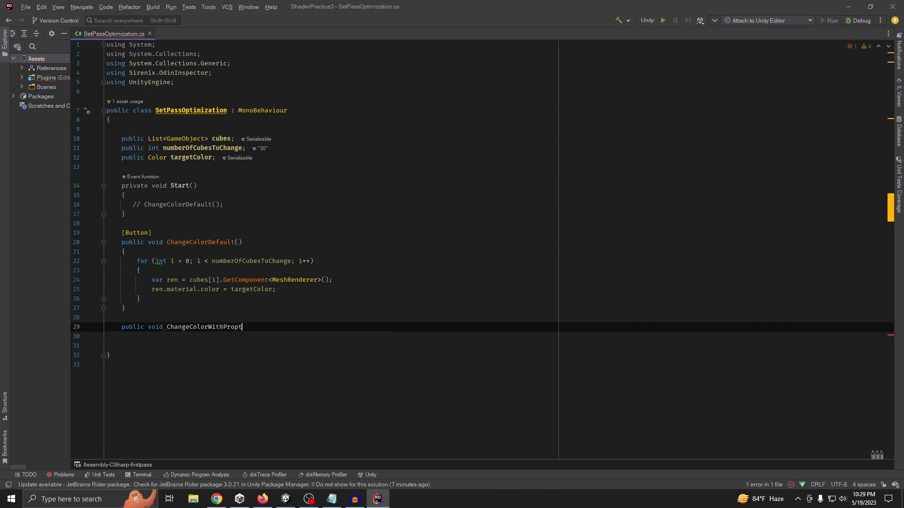
{"action": "type", "text": "WithPropt"}
{"action": "key", "text": "BackSpace"}
{"action": "type", "text": "ertyBlock(){"}
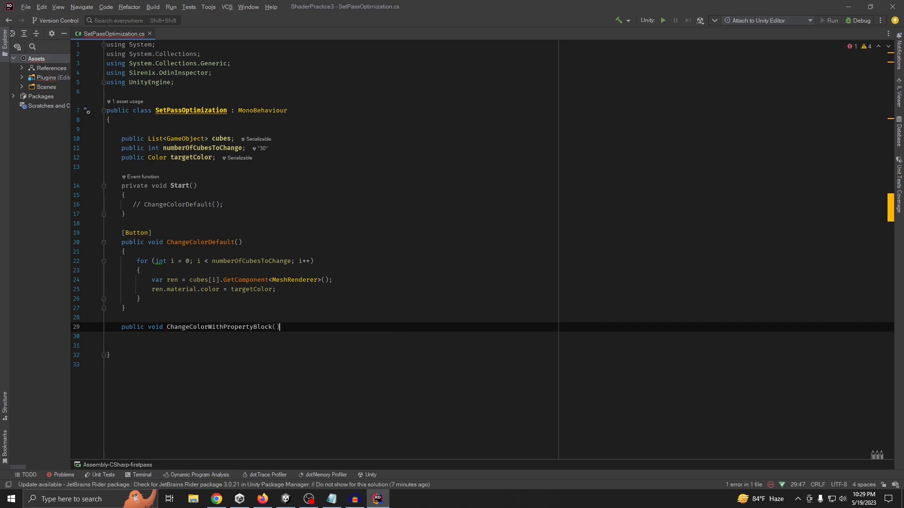
Give the ChangeColorWithPropertyBlock method an empty body in braces and remove the surplus blank line beneath it
{"action": "key", "text": "Return"}
{"action": "key", "text": "BackSpace"}
{"action": "key", "text": "BackSpace"}
{"action": "key", "text": "BackSpace"}
{"action": "key", "text": "BackSpace"}
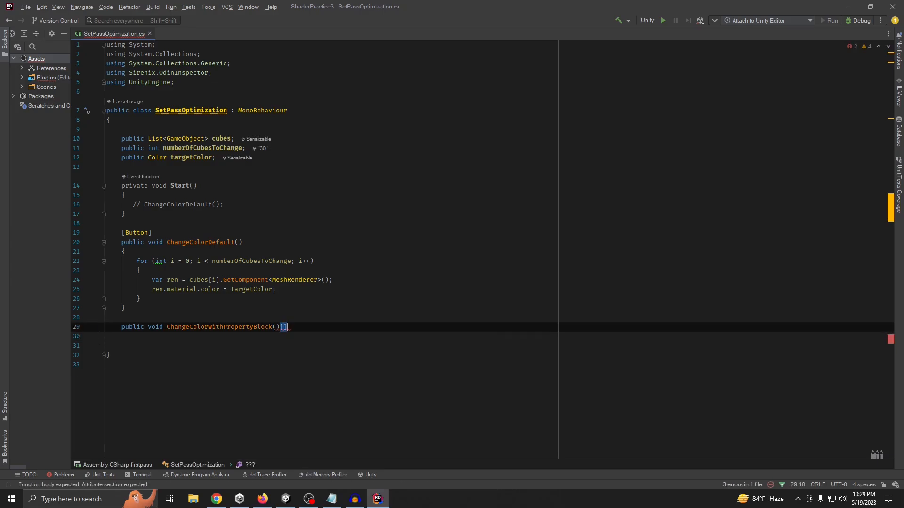
{"action": "key", "text": "Down"}
{"action": "key", "text": "BackSpace"}
{"action": "key", "text": "BackSpace"}
{"action": "key", "text": "BackSpace"}
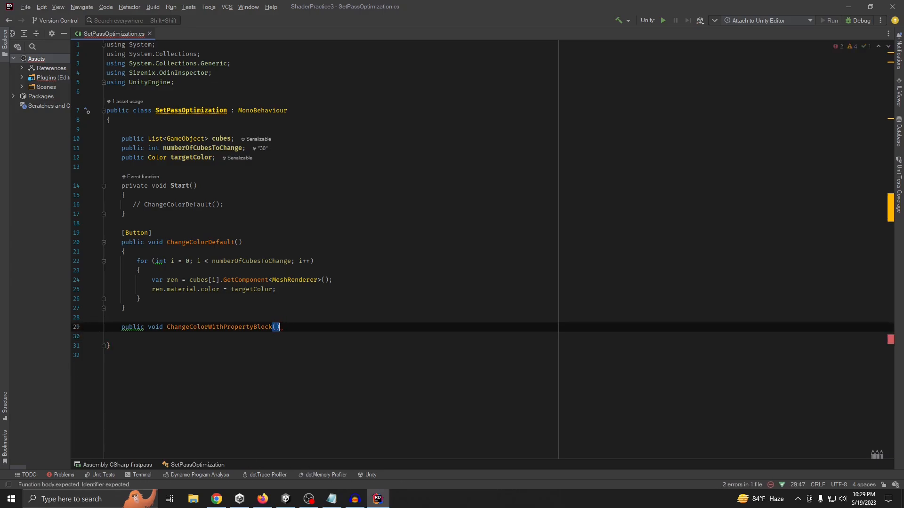
{"action": "type", "text": "{"}
{"action": "key", "text": "Return"}
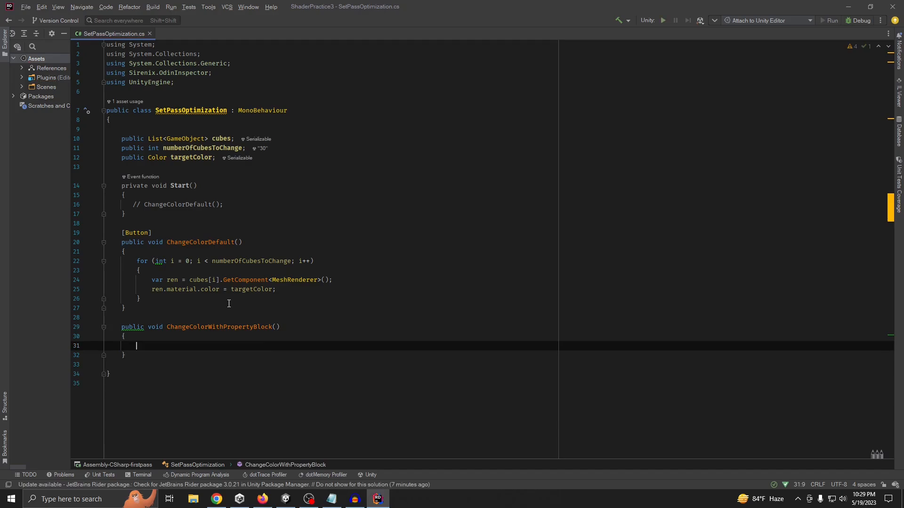
Inside ChangeColorWithPropertyBlock, declare a propertyBlock variable as a new MaterialPropertyBlock()
{"action": "type", "text": "var pro"}
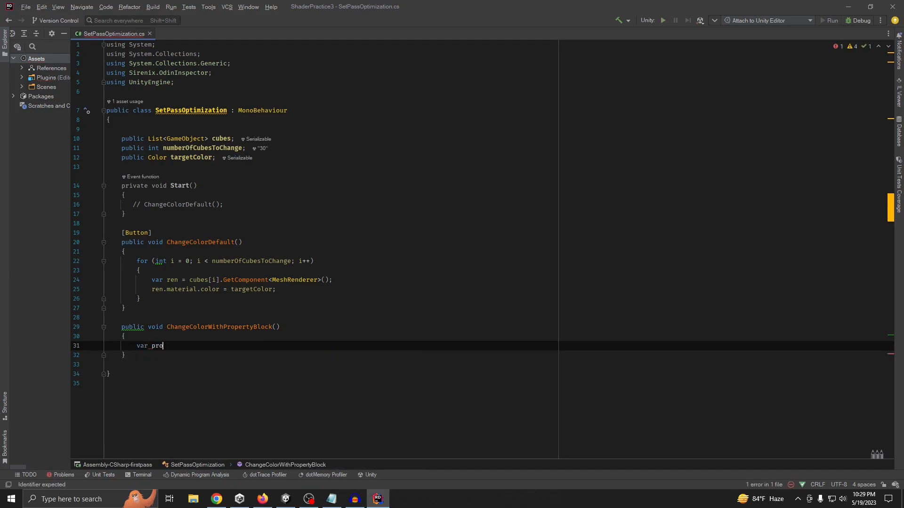
{"action": "type", "text": "pertybl"}
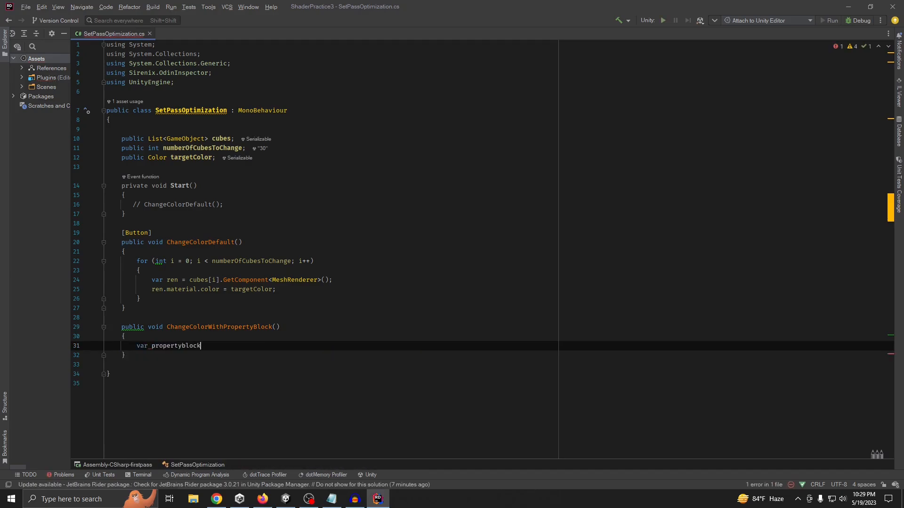
{"action": "type", "text": "ock"}
{"action": "key", "text": "BackSpace"}
{"action": "type", "text": "Block=new ma"}
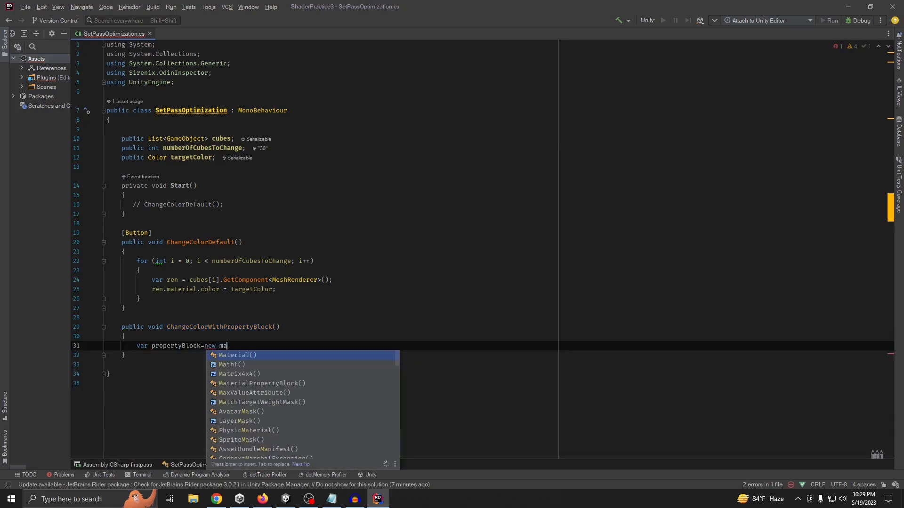
{"action": "type", "text": "te"}
{"action": "key", "text": "Down"}
{"action": "key", "text": "Return"}
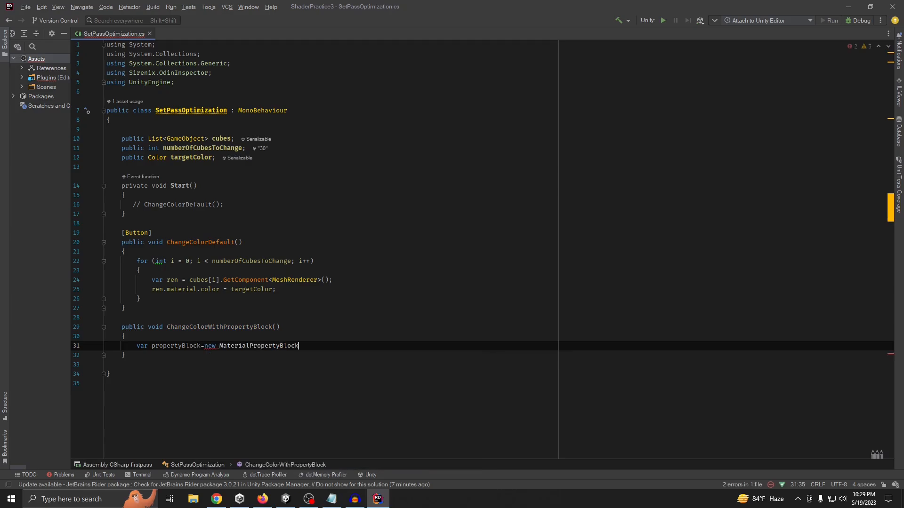
{"action": "type", "text": ";"}
{"action": "key", "text": "Return"}
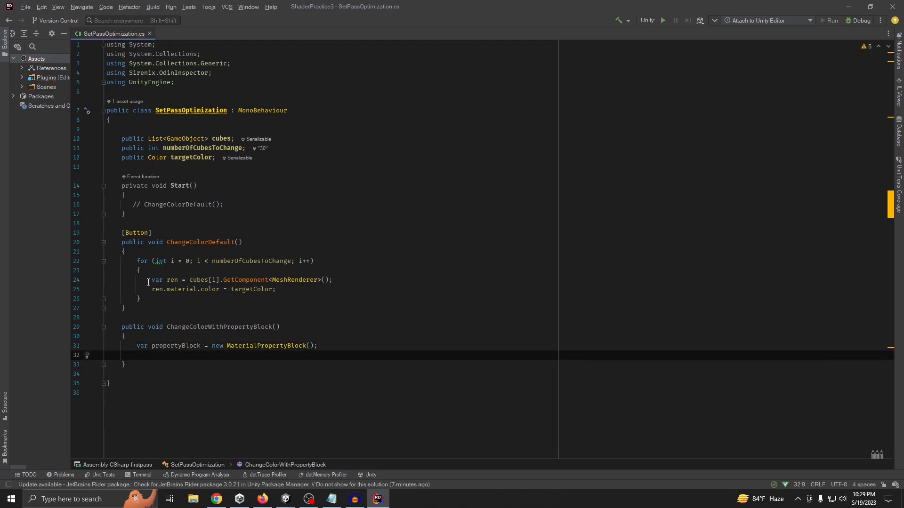
Copy the MeshRenderer lookup line from ChangeColorDefault to above the propertyBlock declaration in the new method
{"action": "left_click_drag", "start_coordinate": [148, 282], "coordinate": [338, 280]}
{"action": "key", "text": "ctrl+c"}
{"action": "left_click", "coordinate": [207, 335]}
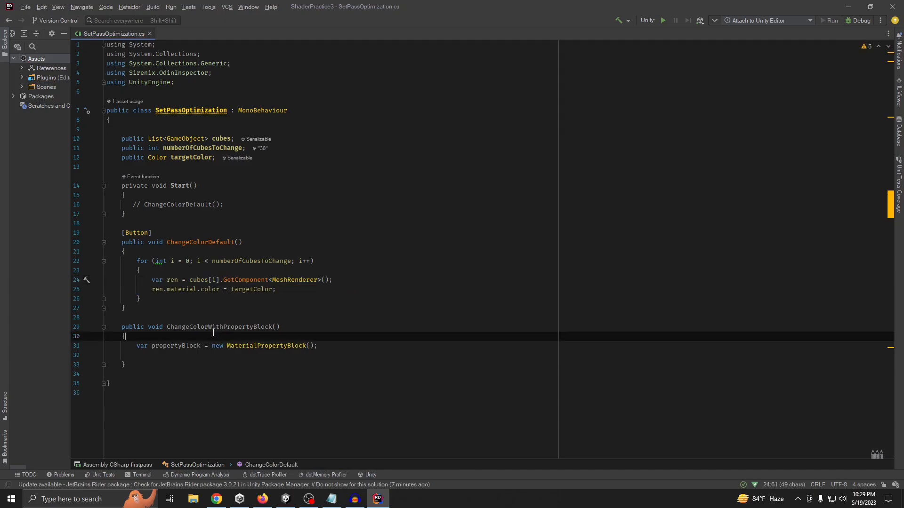
{"action": "key", "text": "Return"}
{"action": "key", "text": "Return"}
{"action": "key", "text": "ctrl+v"}
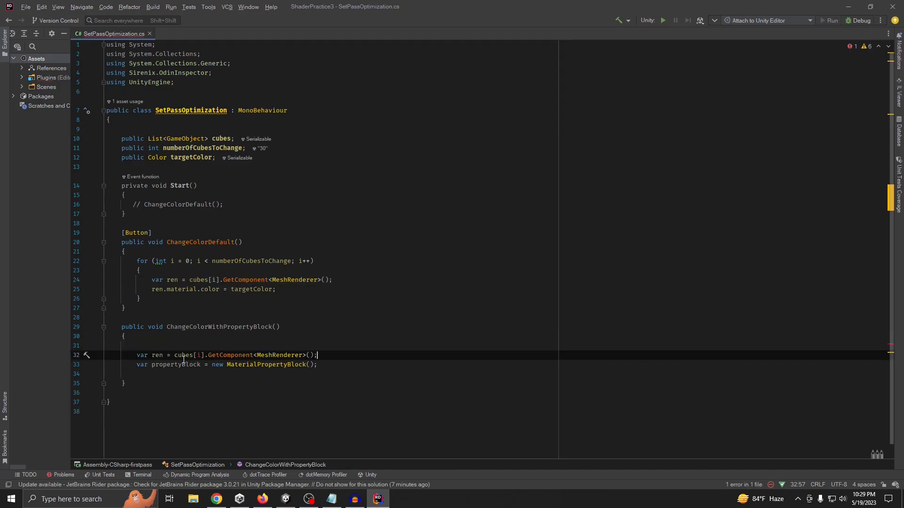
{"action": "left_click", "coordinate": [162, 345]}
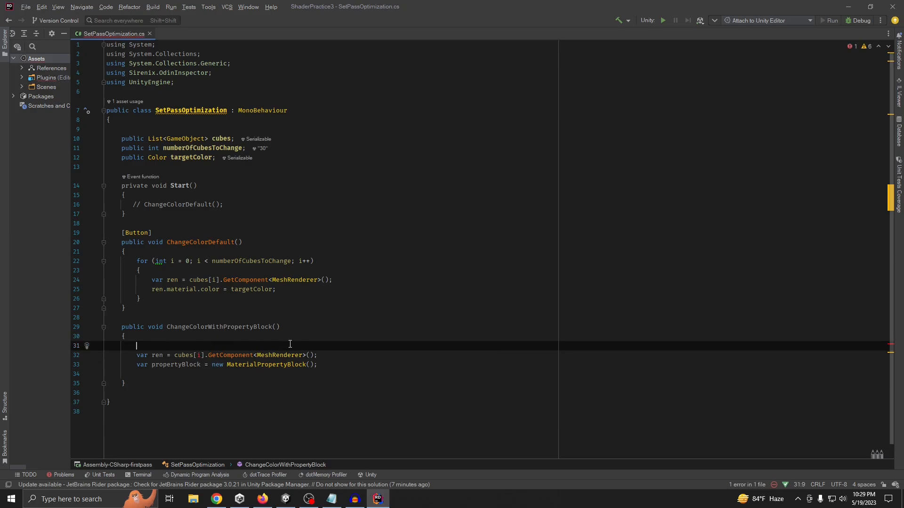
Copy the whole for loop from ChangeColorDefault into ChangeColorWithPropertyBlock, above the ren and propertyBlock declarations
{"action": "left_click_drag", "start_coordinate": [136, 262], "coordinate": [149, 297]}
{"action": "key", "text": "ctrl+c"}
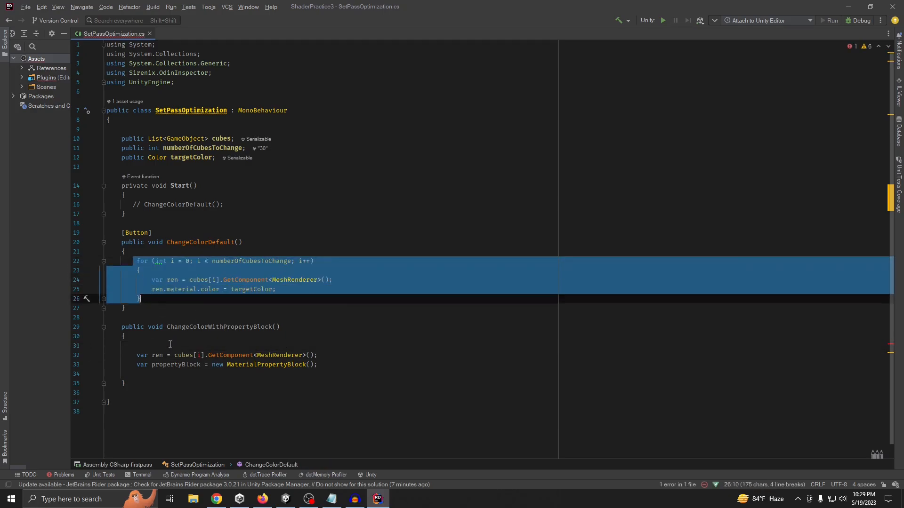
{"action": "left_click", "coordinate": [172, 344]}
{"action": "key", "text": "Return"}
{"action": "key", "text": "Return"}
{"action": "key", "text": "ctrl+v"}
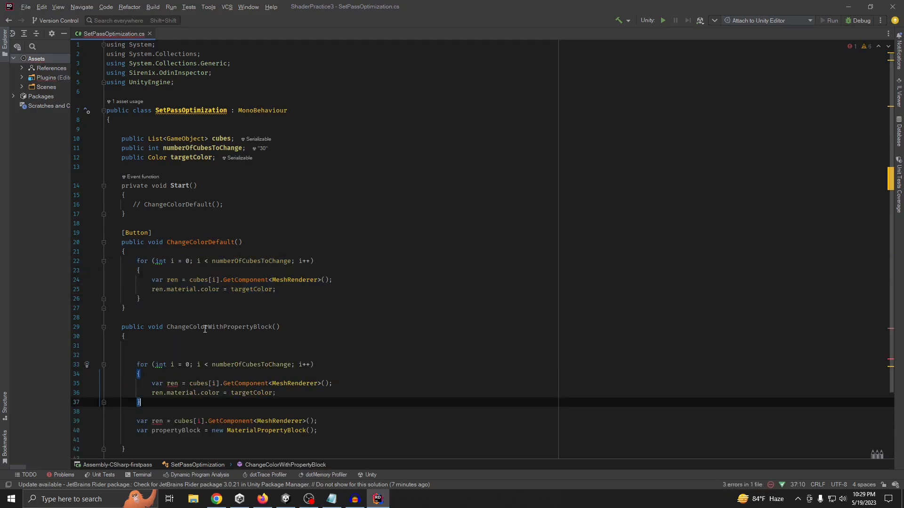
Move the ren and propertyBlock declarations into the copied for loop, replacing the loop's existing two lines
{"action": "scroll", "coordinate": [189, 333], "scroll_direction": "down", "scroll_amount": 3}
{"action": "left_click_drag", "start_coordinate": [132, 341], "coordinate": [319, 351]}
{"action": "key", "text": "ctrl+x"}
{"action": "left_click_drag", "start_coordinate": [150, 312], "coordinate": [278, 323]}
{"action": "key", "text": "ctrl+v"}
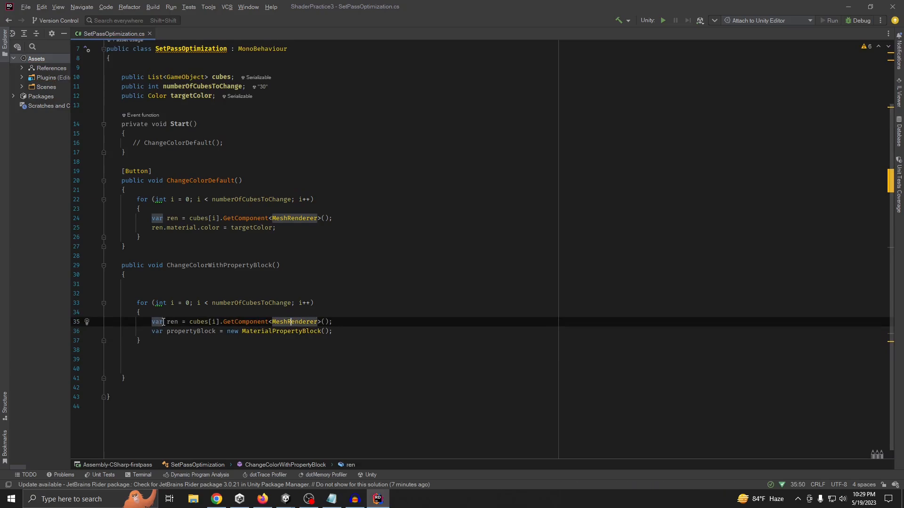
Add a ren.GetPropertyBlock(propertyBlock) call after the MaterialPropertyBlock declaration in the loop
{"action": "left_click", "coordinate": [196, 332]}
{"action": "left_click", "coordinate": [359, 332]}
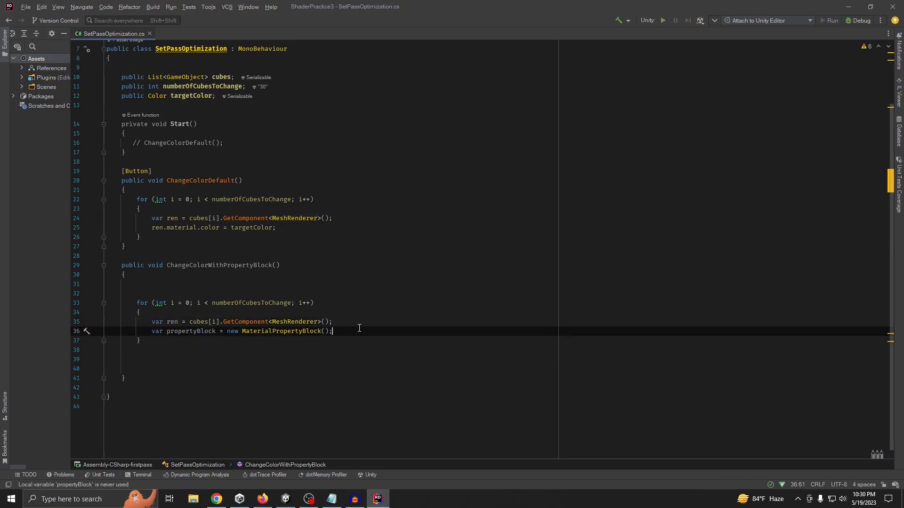
{"action": "key", "text": "Return"}
{"action": "type", "text": "ren.se"}
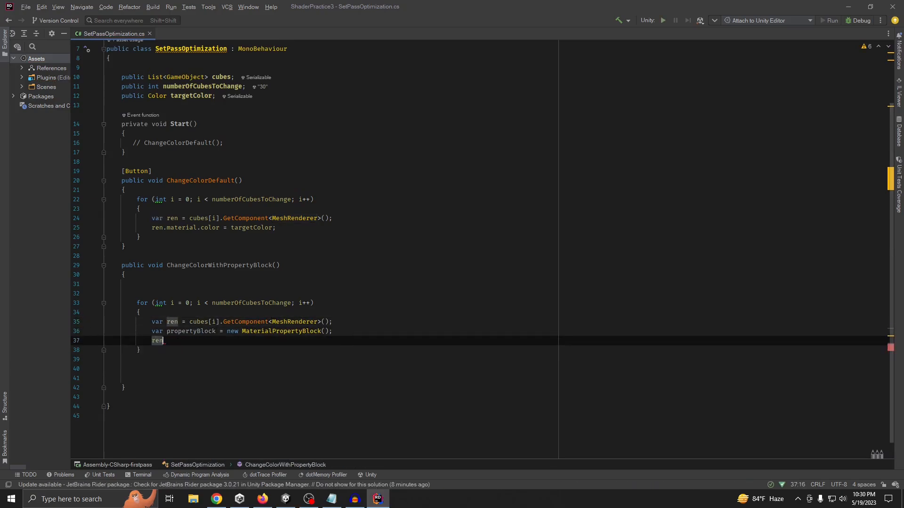
{"action": "key", "text": "BackSpace"}
{"action": "key", "text": "BackSpace"}
{"action": "type", "text": "ge"}
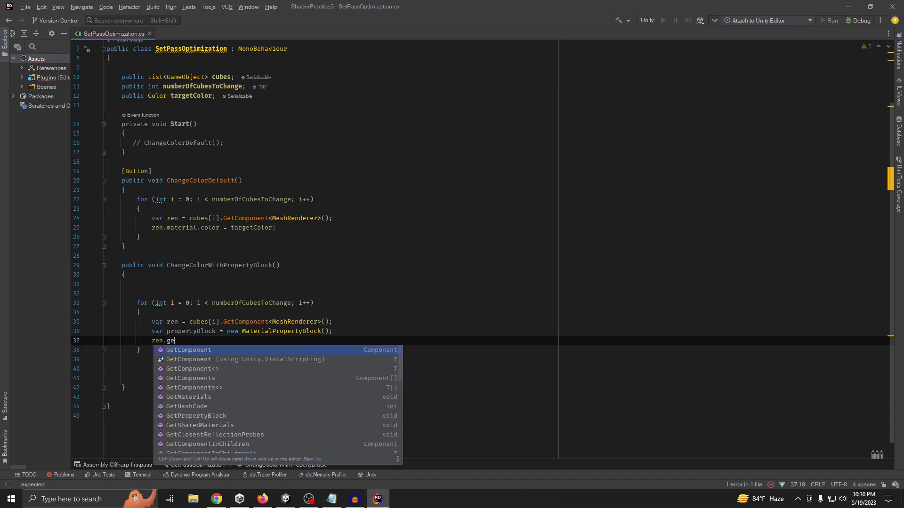
{"action": "type", "text": "tprop"}
{"action": "key", "text": "Return"}
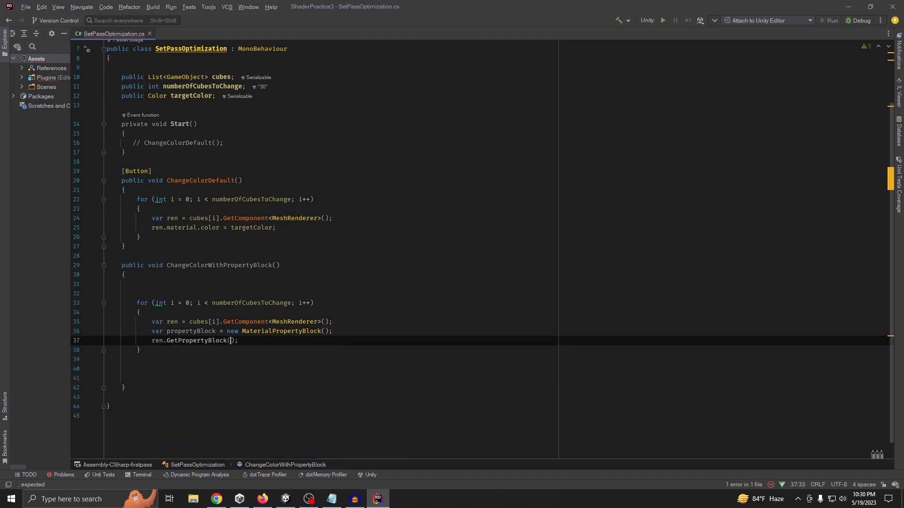
{"action": "type", "text": "propertyBlock"}
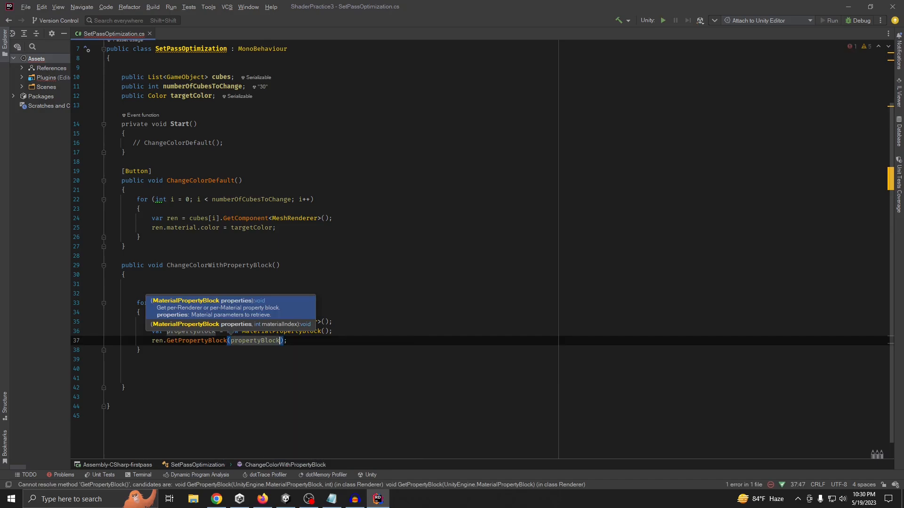
On a new line below the GetPropertyBlock call, insert a propertyBlock.SetColor() call
{"action": "key", "text": "Right"}
{"action": "key", "text": "Right"}
{"action": "key", "text": "Right"}
{"action": "key", "text": "Up"}
{"action": "key", "text": "End"}
{"action": "key", "text": "Return"}
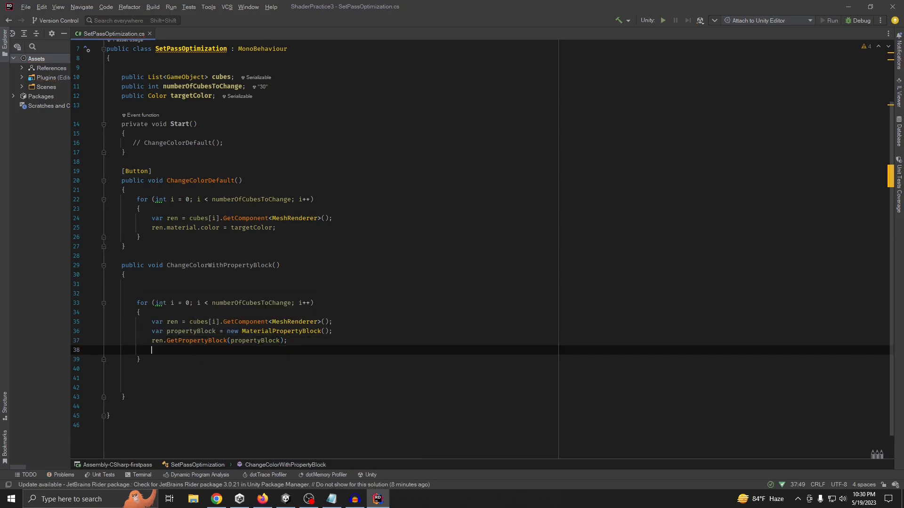
{"action": "type", "text": "propertyBlock.b"}
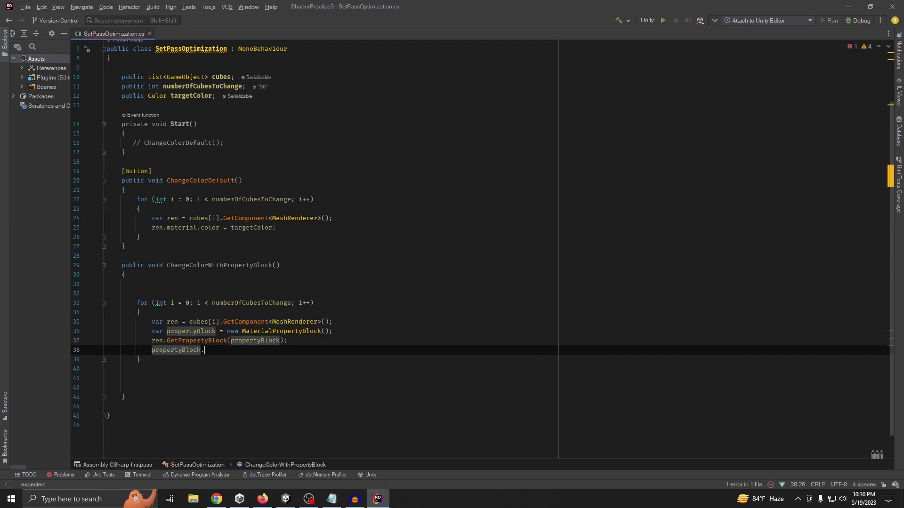
{"action": "key", "text": "BackSpace"}
{"action": "type", "text": "cha"}
{"action": "key", "text": "BackSpace"}
{"action": "key", "text": "BackSpace"}
{"action": "key", "text": "BackSpace"}
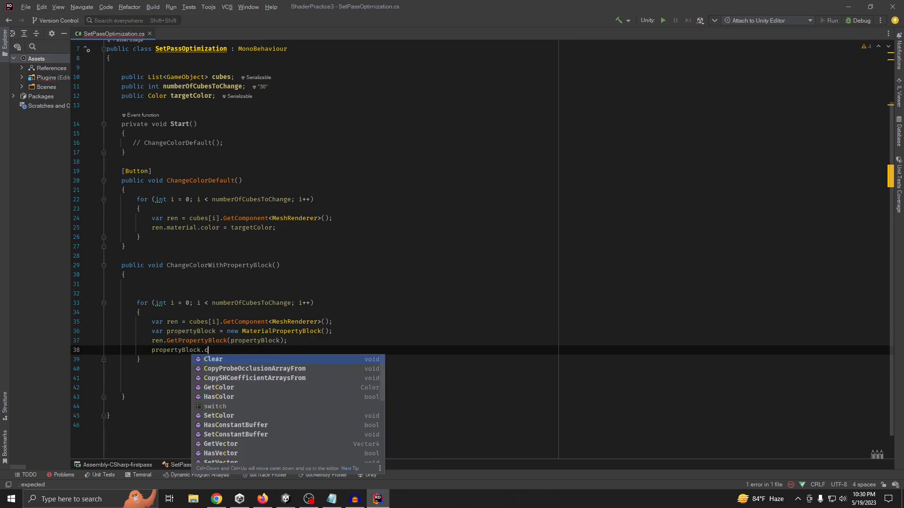
{"action": "type", "text": "SetColor"}
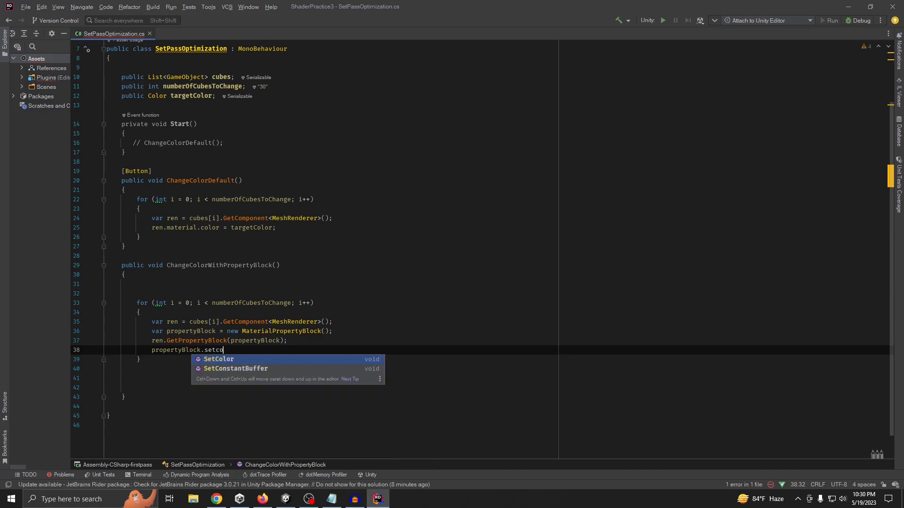
{"action": "key", "text": "Return"}
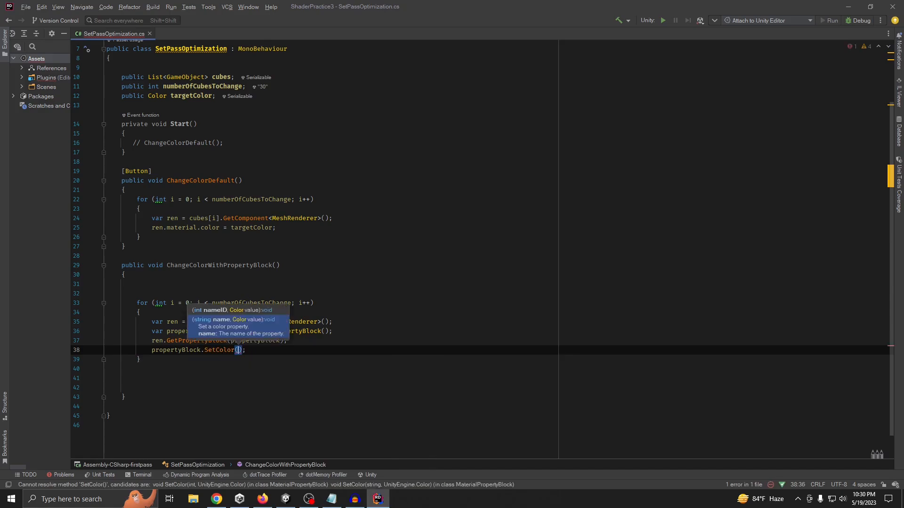
Pass "_Color" and targetColor as the arguments of the SetColor call, and switch back to Unity
{"action": "type", "text": "\"_Co"}
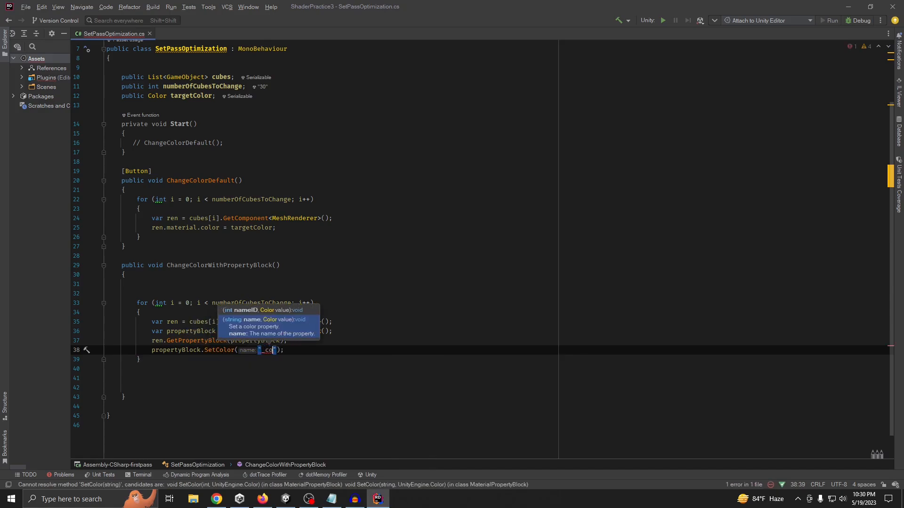
{"action": "type", "text": "lor\",targetColor)"}
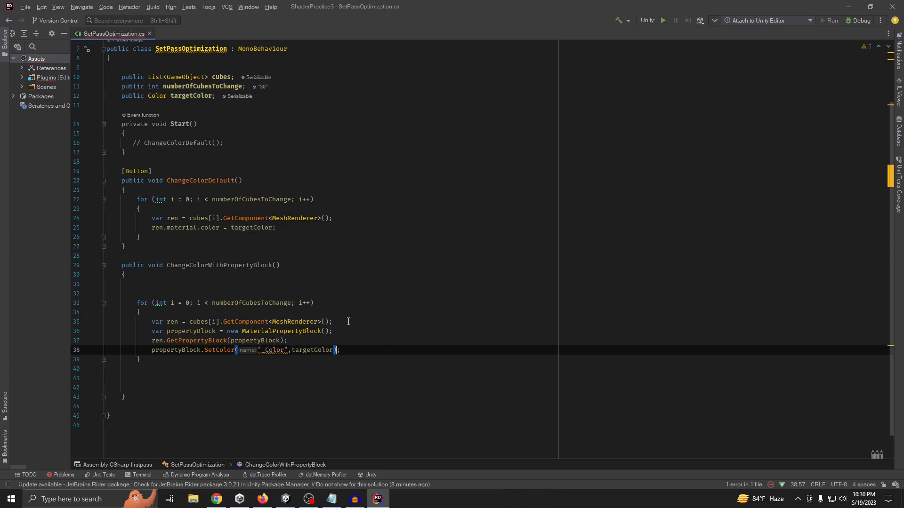
{"action": "key", "text": "Up"}
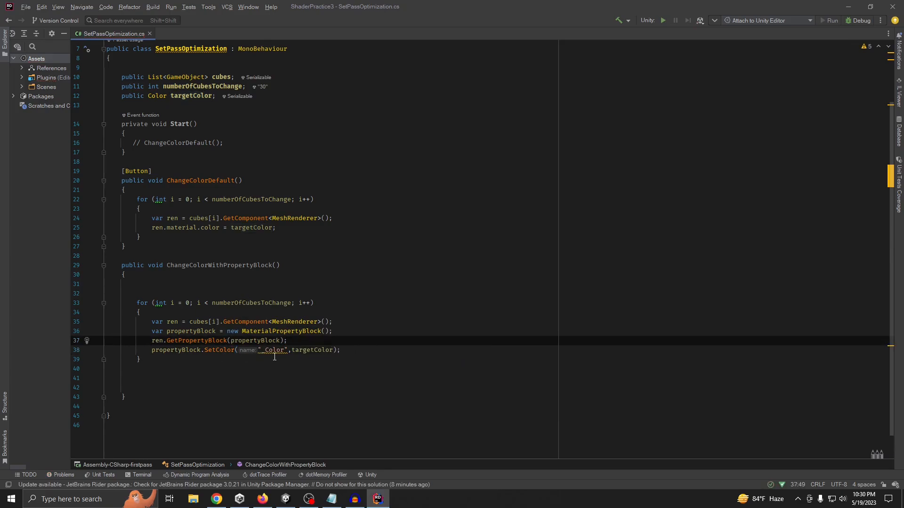
{"action": "left_click", "coordinate": [366, 329]}
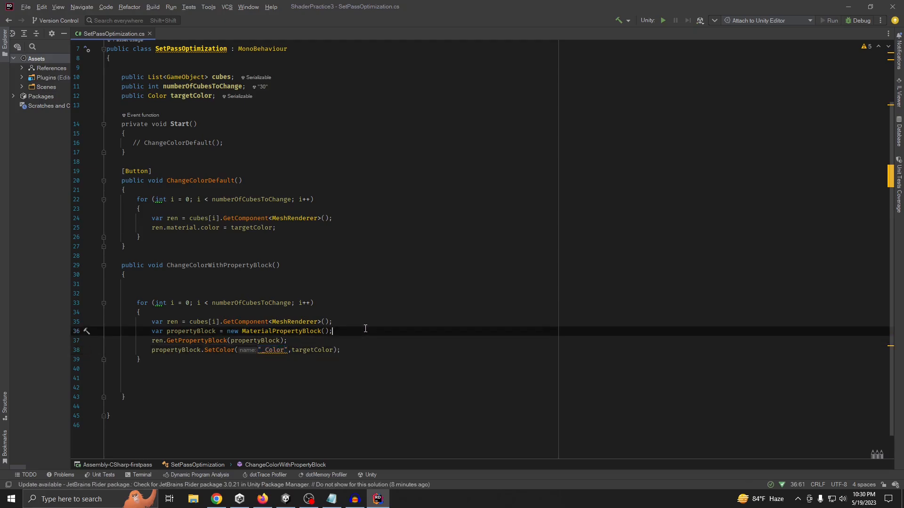
{"action": "left_click", "coordinate": [848, 6]}
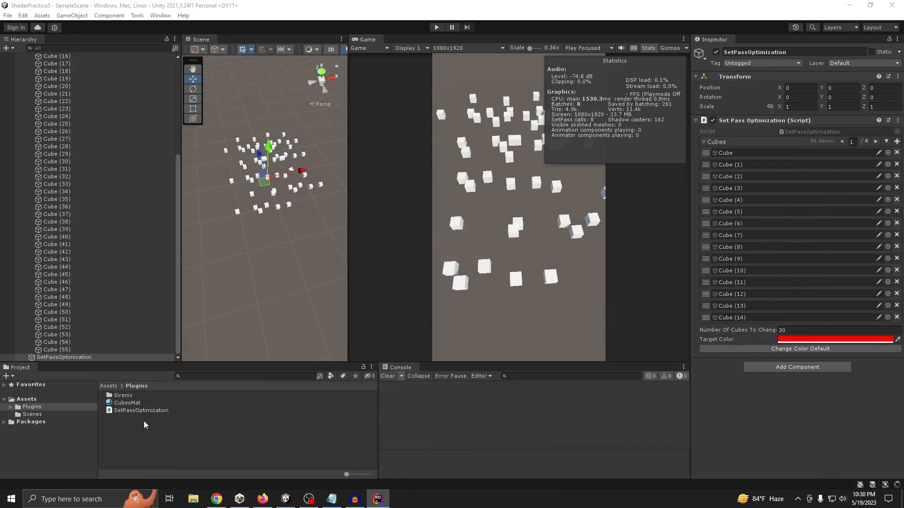
Open the shader used by the CubesMat material to check its property names, and switch back to Rider
{"action": "left_click", "coordinate": [139, 404]}
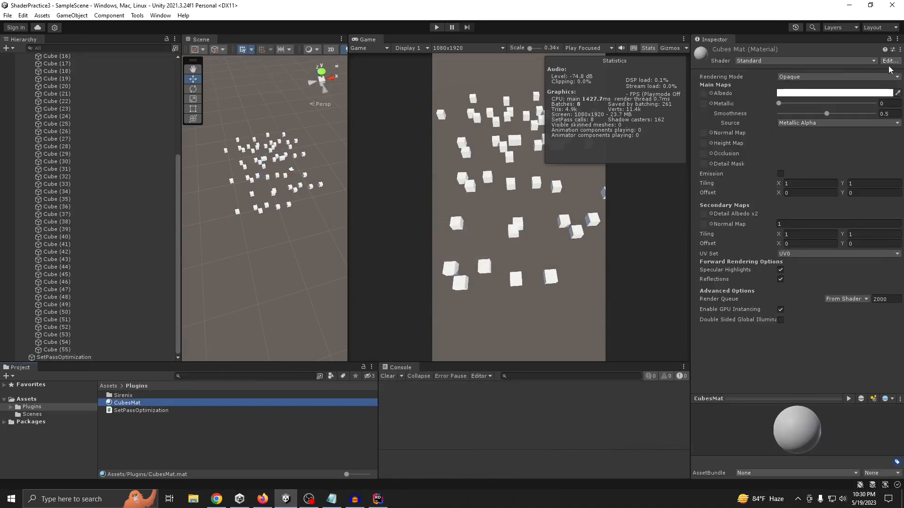
{"action": "left_click", "coordinate": [891, 61]}
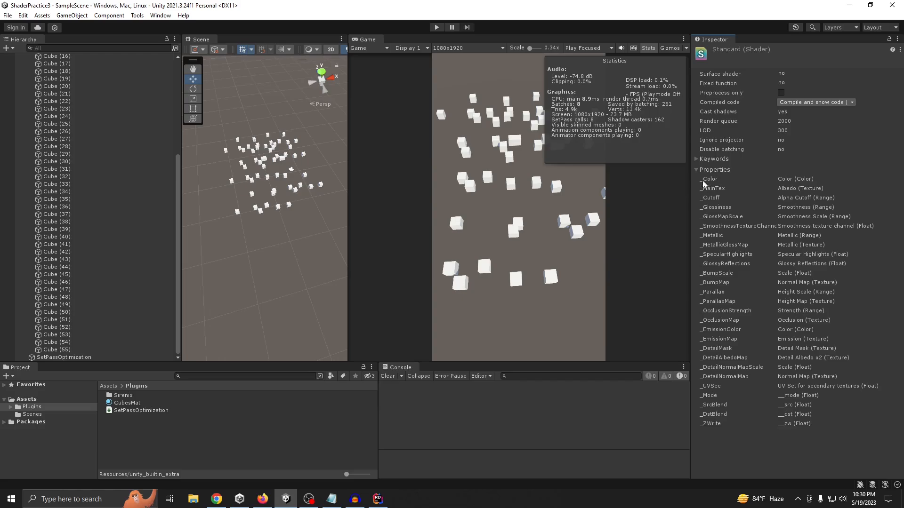
{"action": "left_click", "coordinate": [378, 499]}
Add a ren.SetPropertyBlock(propertyBlock) call on a new line below the SetColor call in the loop
{"action": "left_click", "coordinate": [347, 351]}
{"action": "key", "text": "Return"}
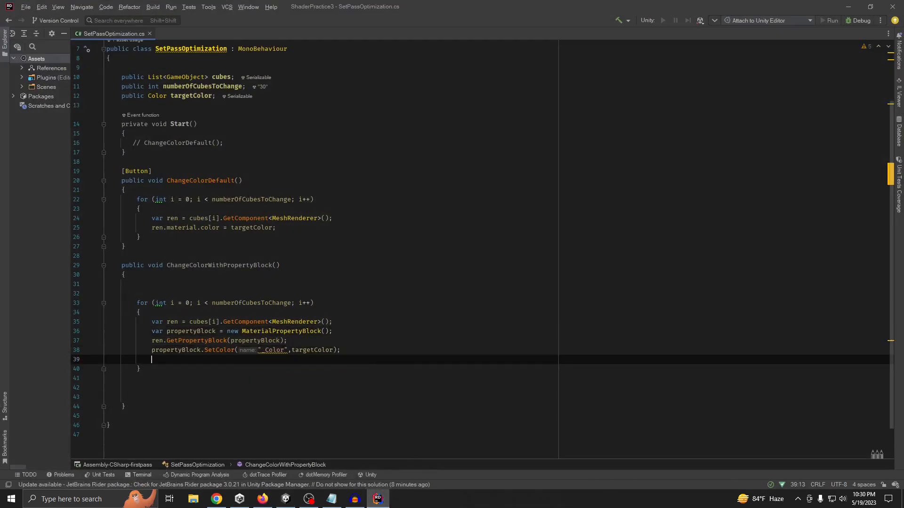
{"action": "type", "text": "ren.se"}
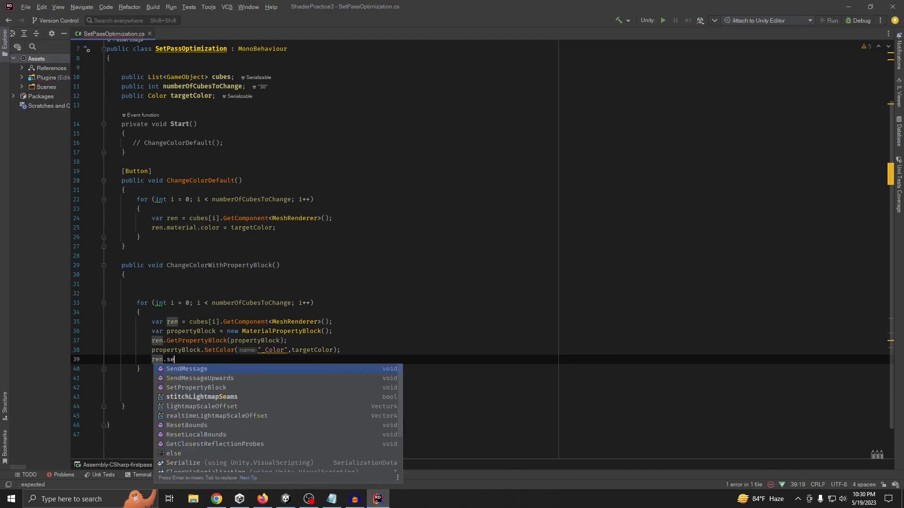
{"action": "type", "text": "tp"}
{"action": "key", "text": "Return"}
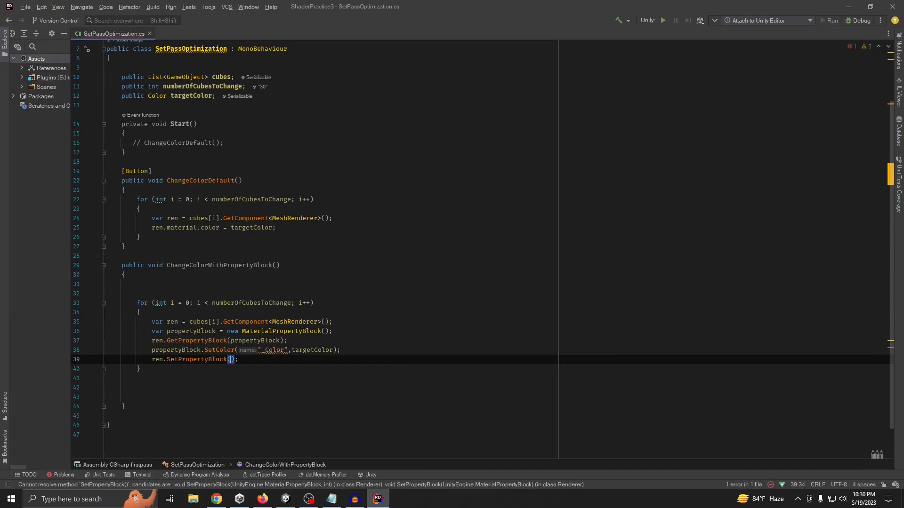
{"action": "type", "text": "pr"}
{"action": "key", "text": "Return"}
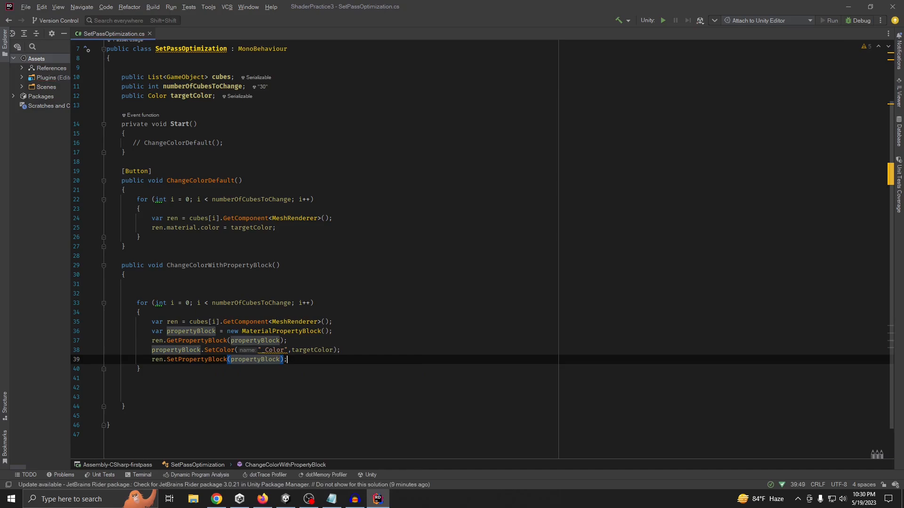
Add a [Button] attribute on the line above the ChangeColorWithPropertyBlock method
{"action": "left_click", "coordinate": [250, 250]}
{"action": "left_click", "coordinate": [212, 257]}
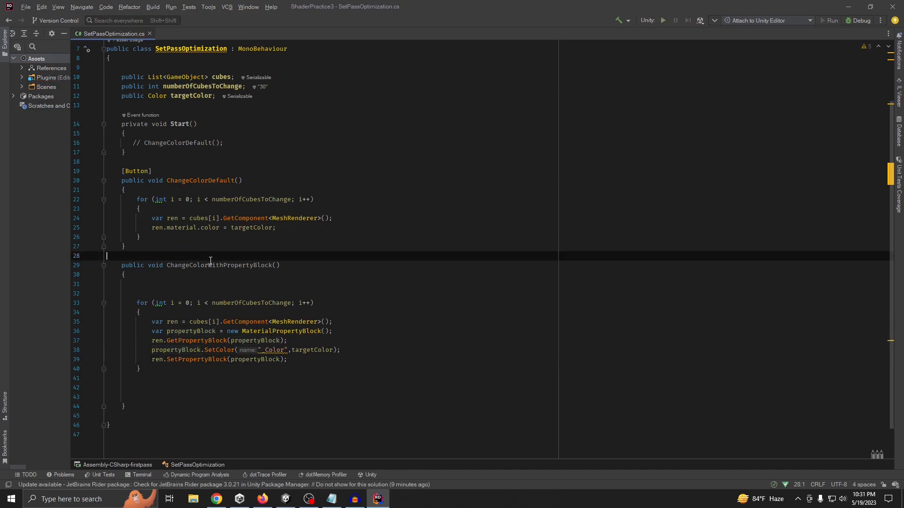
{"action": "key", "text": "Return"}
{"action": "type", "text": "[bu"}
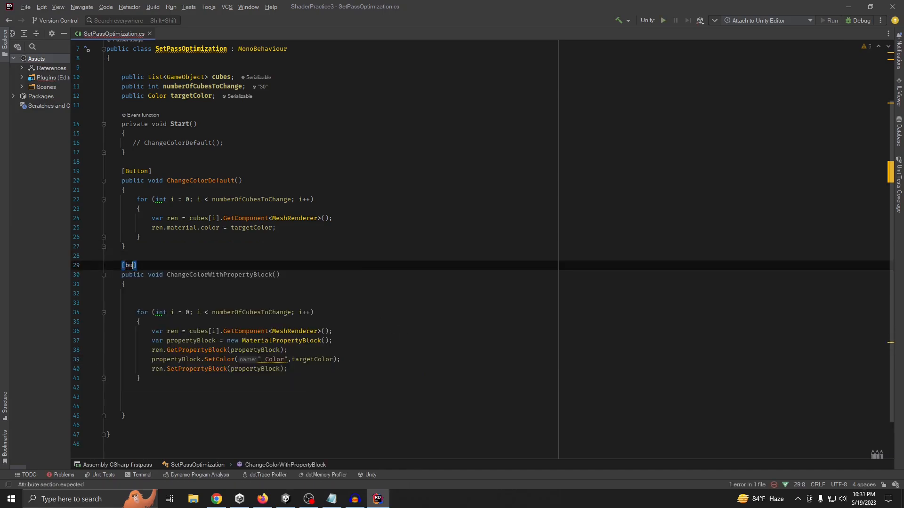
{"action": "key", "text": "Return"}
{"action": "left_click", "coordinate": [299, 255]}
{"action": "left_click", "coordinate": [311, 245]}
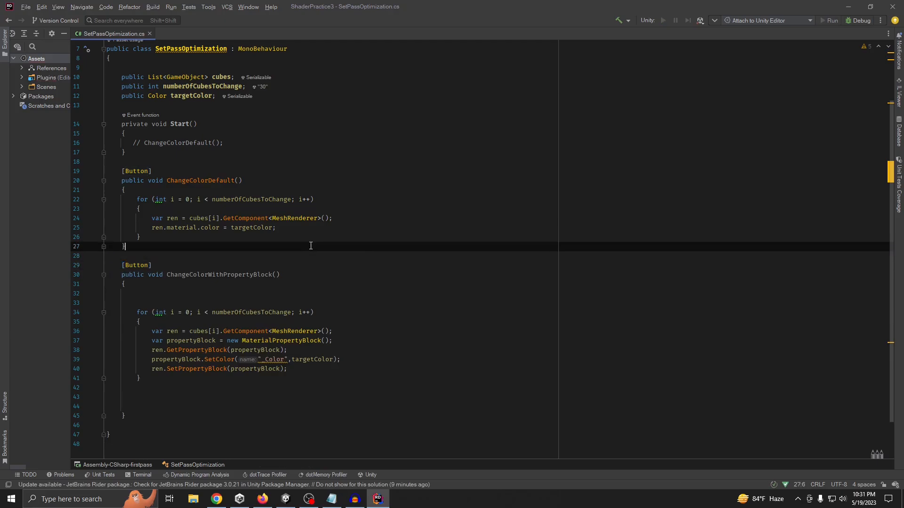
{"action": "left_click", "coordinate": [351, 187]}
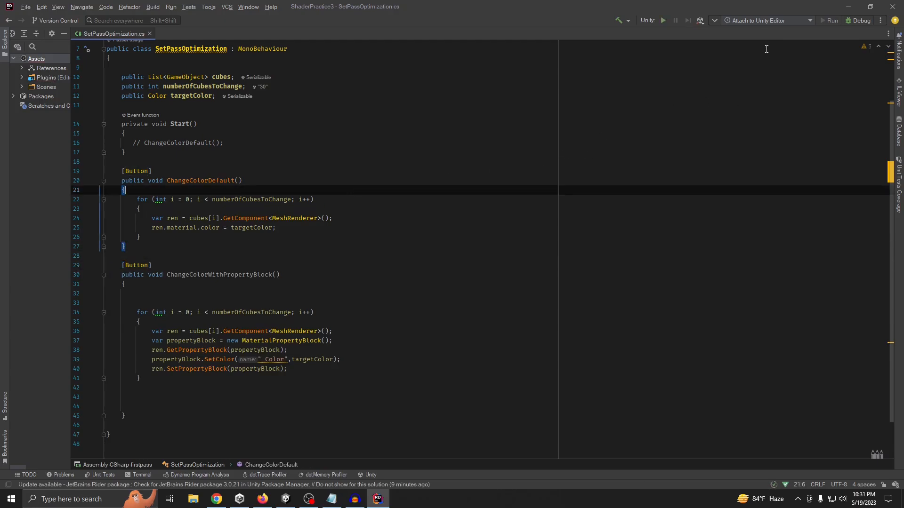
Switch back to Unity, collapse CubesParent in the scene hierarchy and select the SetPassOptimization object
{"action": "left_click", "coordinate": [846, 4]}
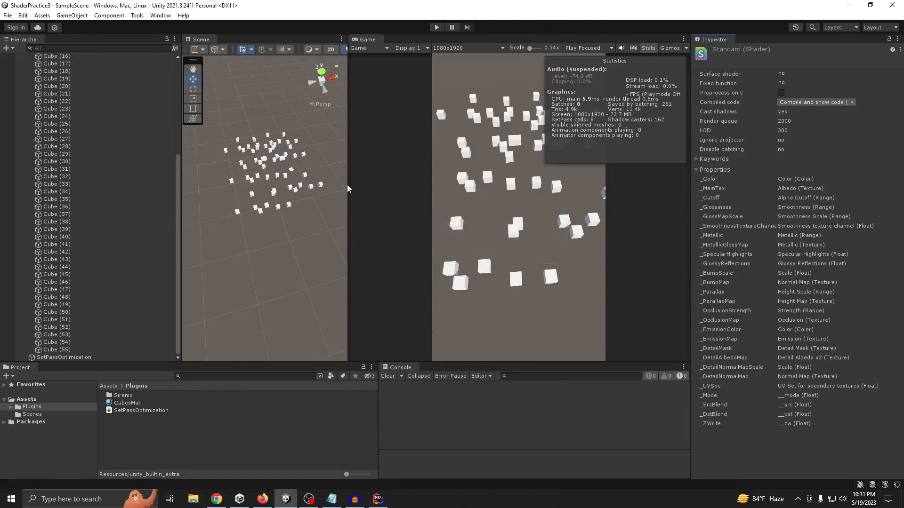
{"action": "scroll", "coordinate": [128, 190], "scroll_direction": "up", "scroll_amount": 6}
{"action": "left_click", "coordinate": [24, 79]}
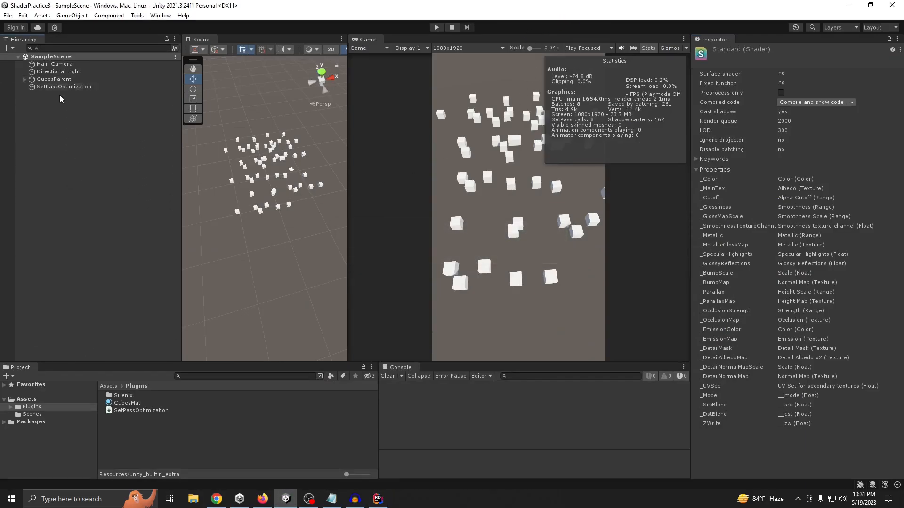
{"action": "left_click", "coordinate": [76, 87]}
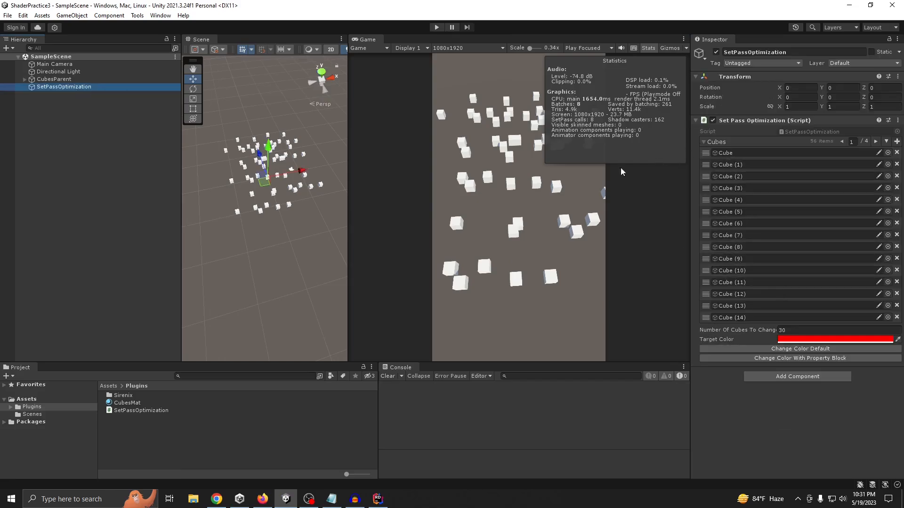
Enter Play mode and run Change Color With Property Block on the SetPassOptimization object
{"action": "left_click", "coordinate": [536, 27]}
{"action": "left_click", "coordinate": [437, 27]}
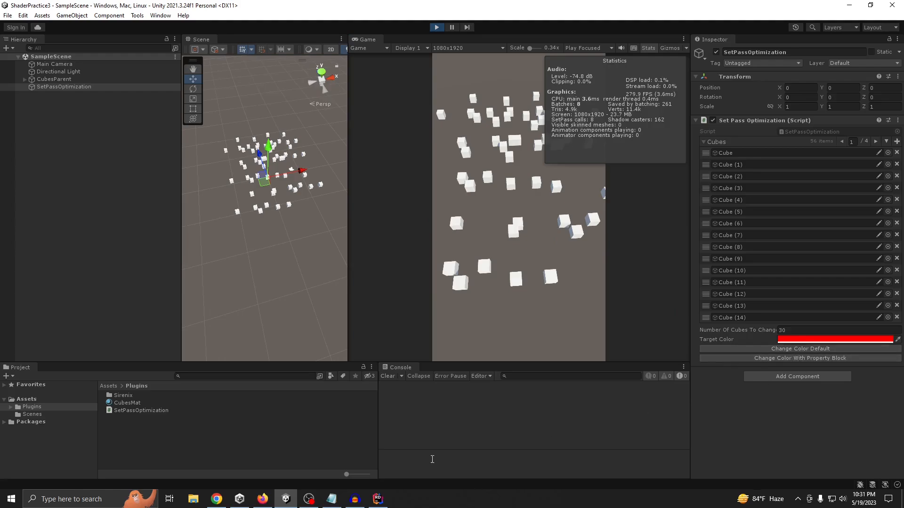
{"action": "left_click", "coordinate": [378, 499]}
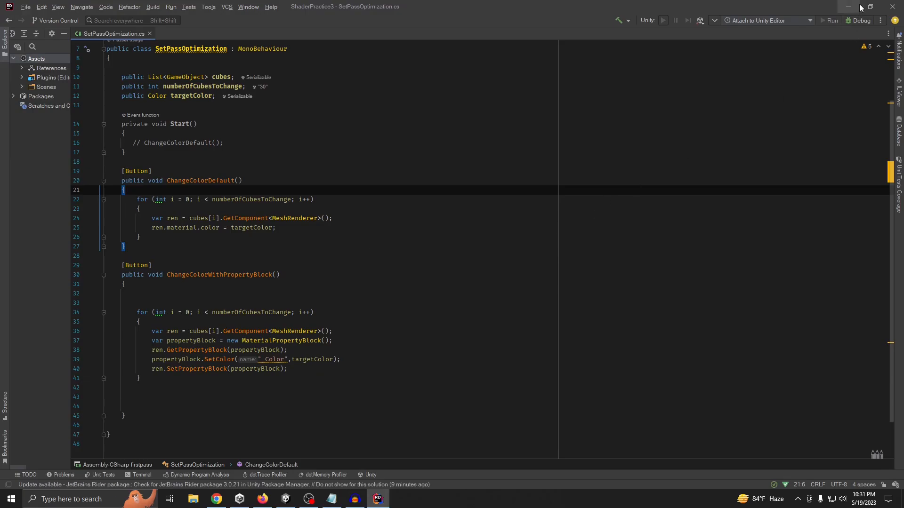
{"action": "left_click", "coordinate": [858, 6]}
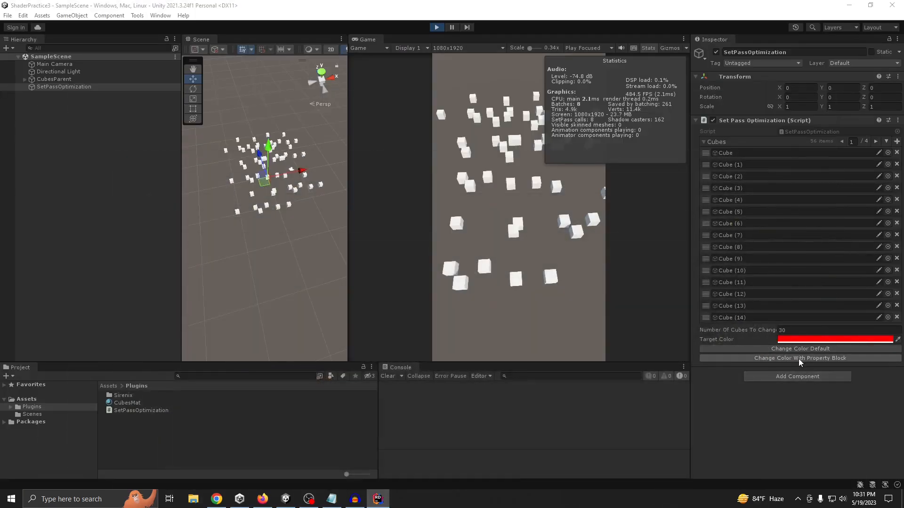
{"action": "left_click", "coordinate": [799, 359]}
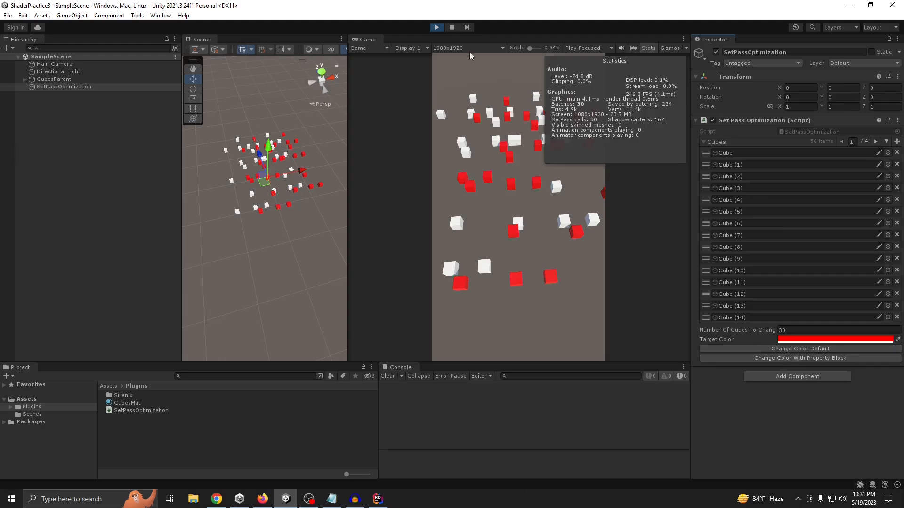
Restart Play mode, run Change Color Default on the SetPassOptimization object to compare the rendering statistics, and restart Play mode again
{"action": "left_click", "coordinate": [437, 27]}
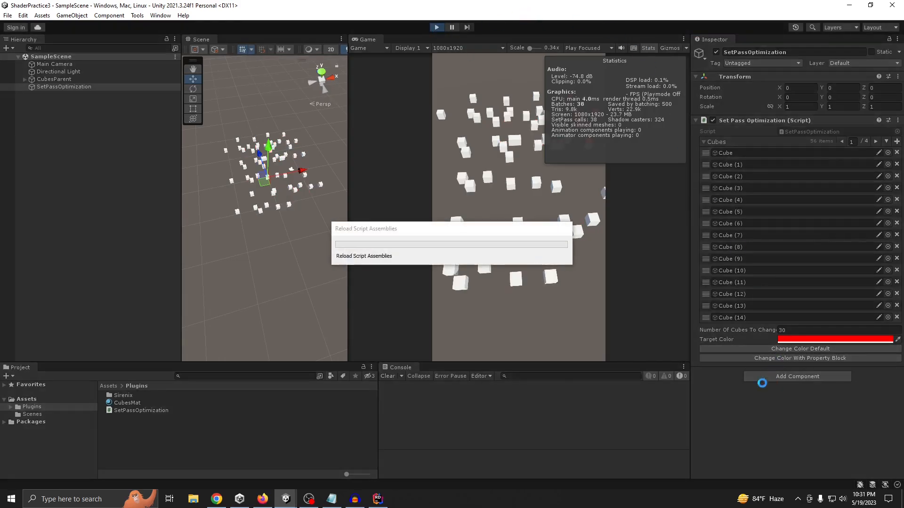
{"action": "left_click", "coordinate": [792, 349]}
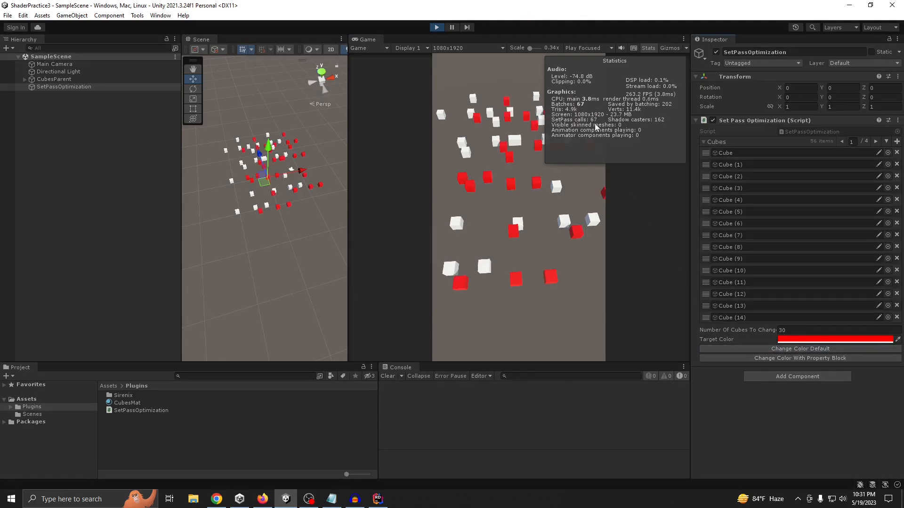
{"action": "left_click", "coordinate": [436, 27]}
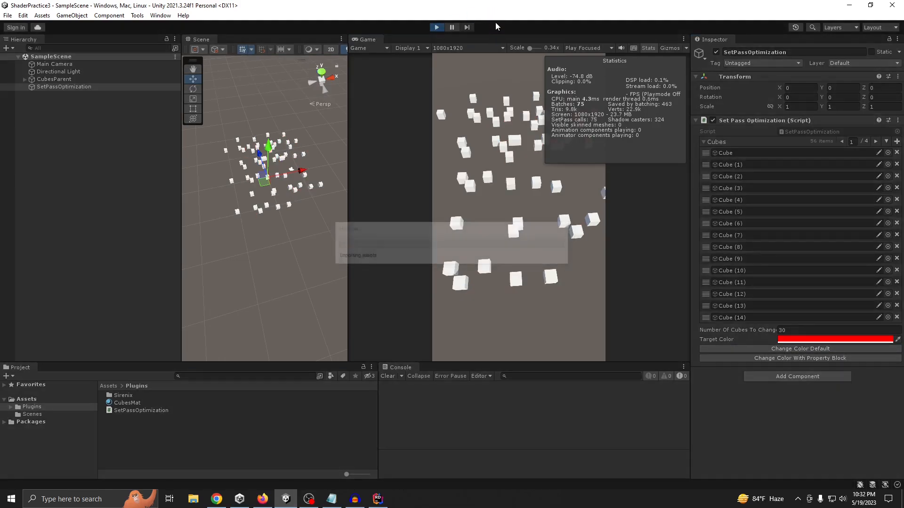
Open the Frame Debugger, move its window clear of the Inspector, and enable it
{"action": "left_click", "coordinate": [162, 17]}
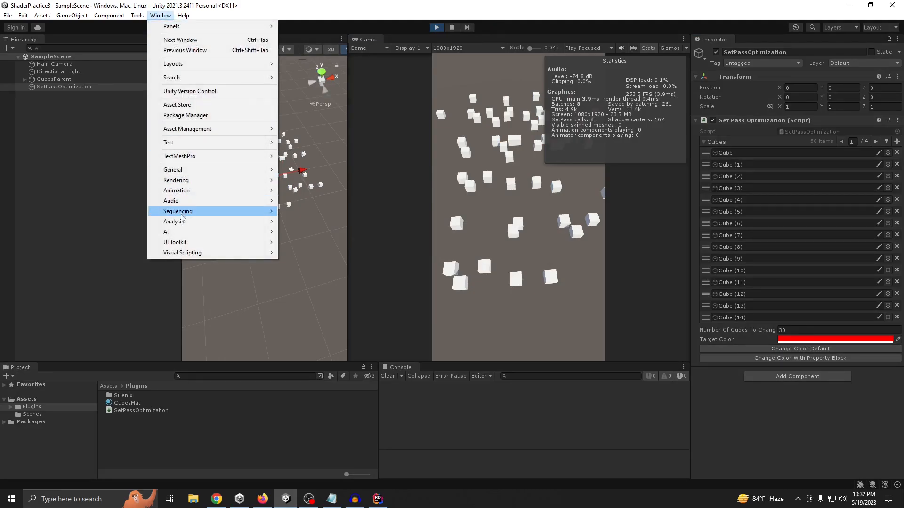
{"action": "mouse_move", "coordinate": [183, 223]}
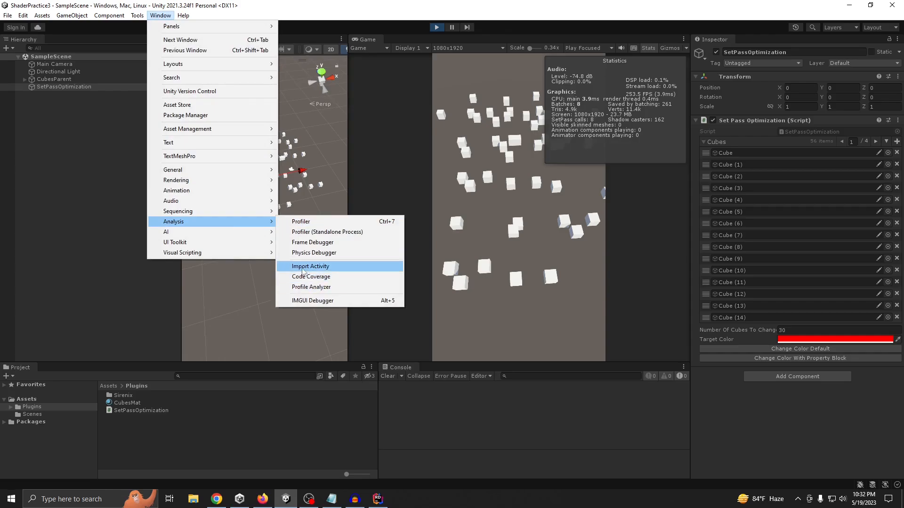
{"action": "left_click", "coordinate": [312, 242]}
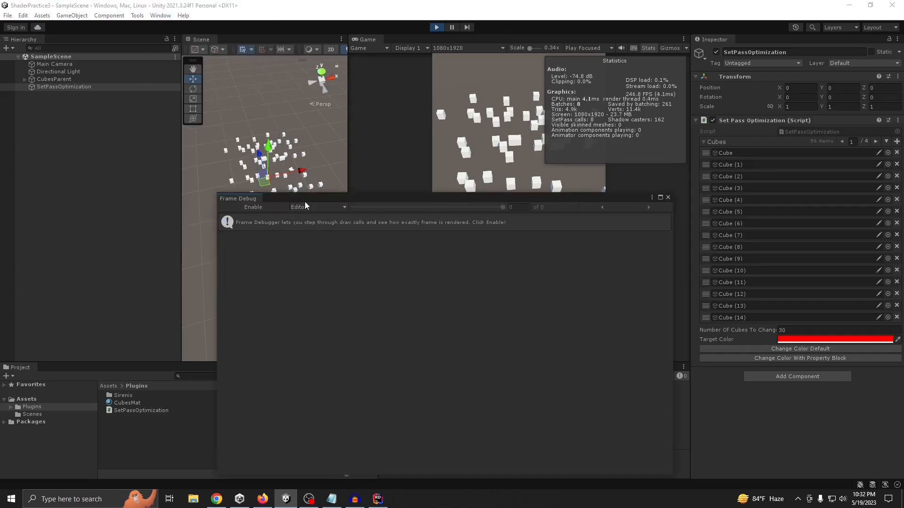
{"action": "left_click_drag", "start_coordinate": [305, 202], "coordinate": [398, 190]}
{"action": "left_click", "coordinate": [345, 196]}
{"action": "left_click_drag", "start_coordinate": [490, 187], "coordinate": [378, 248]}
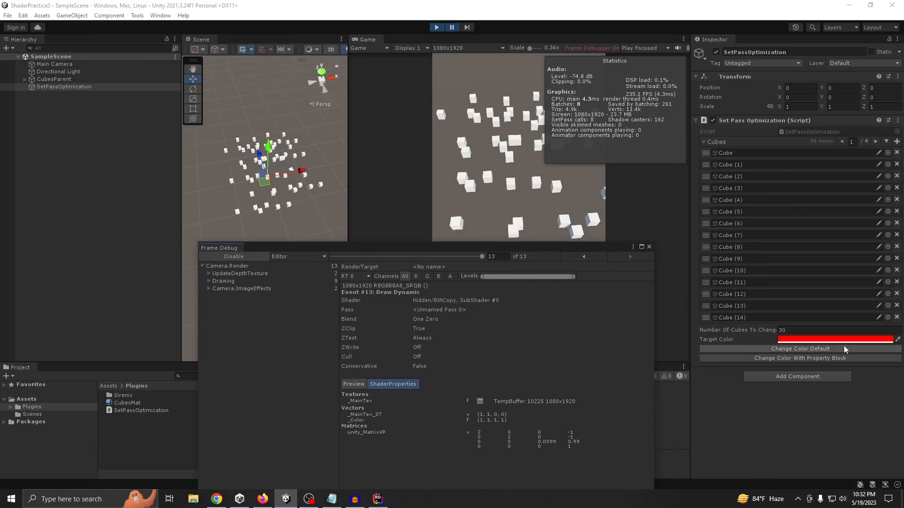
Restart Play mode, run Change Color With Property Block, and enable the Frame Debugger on the recolored cubes
{"action": "left_click", "coordinate": [795, 359]}
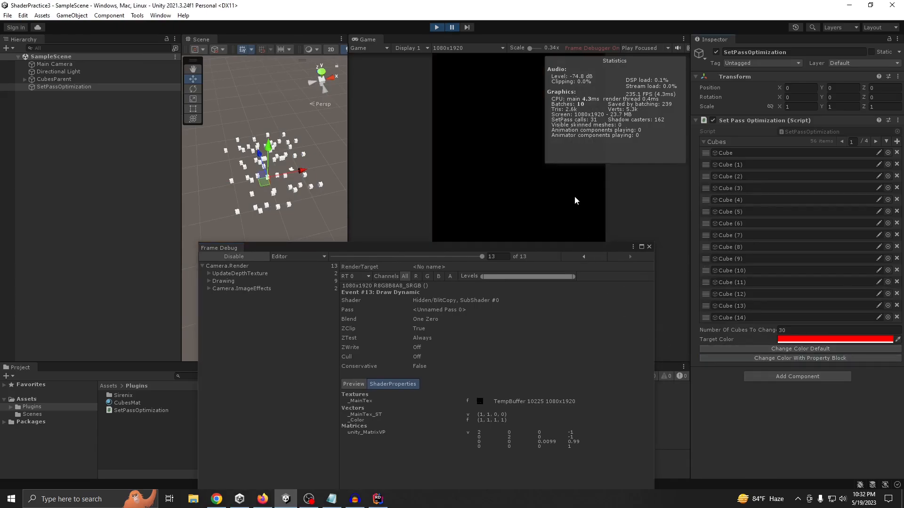
{"action": "left_click", "coordinate": [437, 26]}
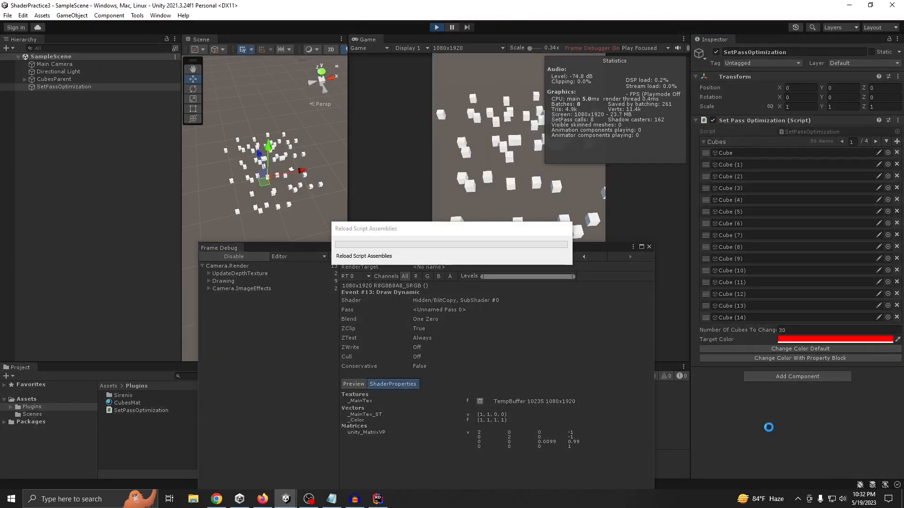
{"action": "left_click", "coordinate": [804, 359]}
{"action": "left_click", "coordinate": [253, 257]}
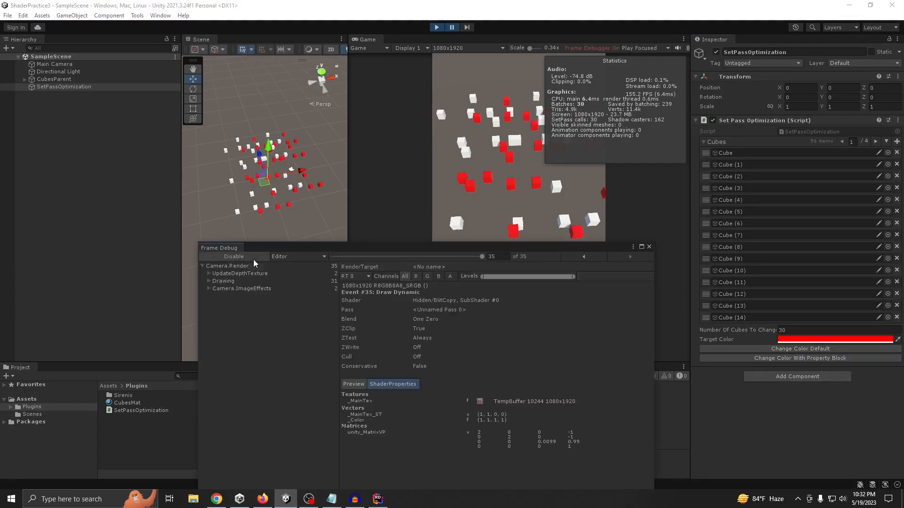
Step the Frame Debugger back to event 23 and on to event 16 to examine why the draw calls can't be batched
{"action": "left_click_drag", "start_coordinate": [476, 257], "coordinate": [429, 261]}
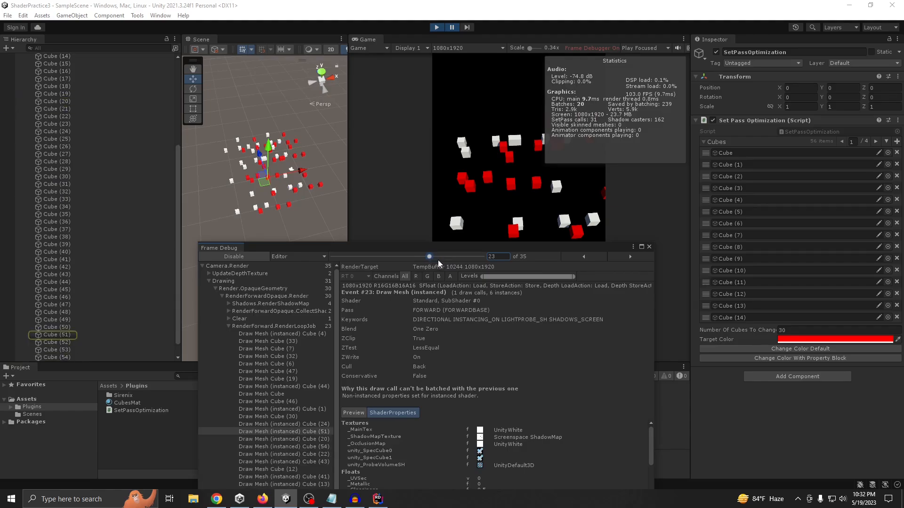
{"action": "mouse_move", "coordinate": [431, 257]}
{"action": "left_mouse_down"}
{"action": "mouse_move", "coordinate": [402, 258]}
{"action": "mouse_move", "coordinate": [465, 259]}
{"action": "mouse_move", "coordinate": [399, 258]}
{"action": "left_mouse_up"}
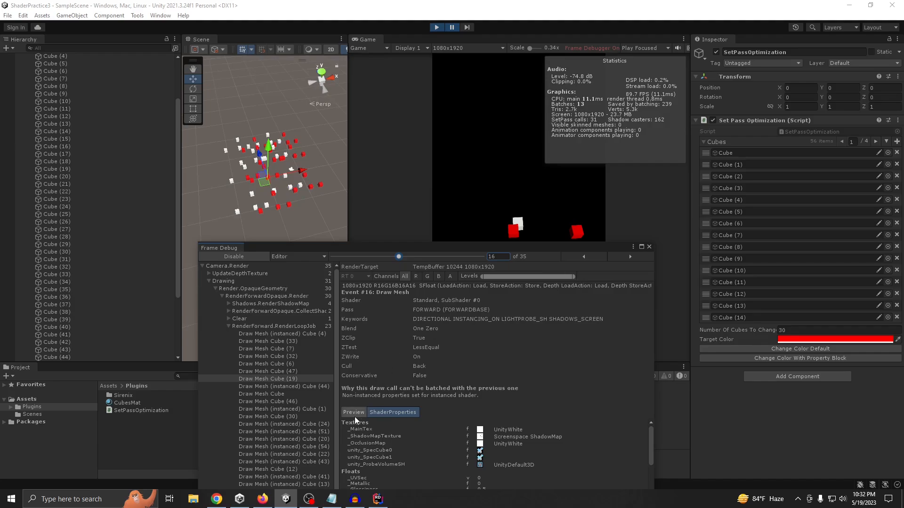
Switch to Firefox and search in a new tab for "non instantiated properties set for instant shader"
{"action": "left_click", "coordinate": [263, 499]}
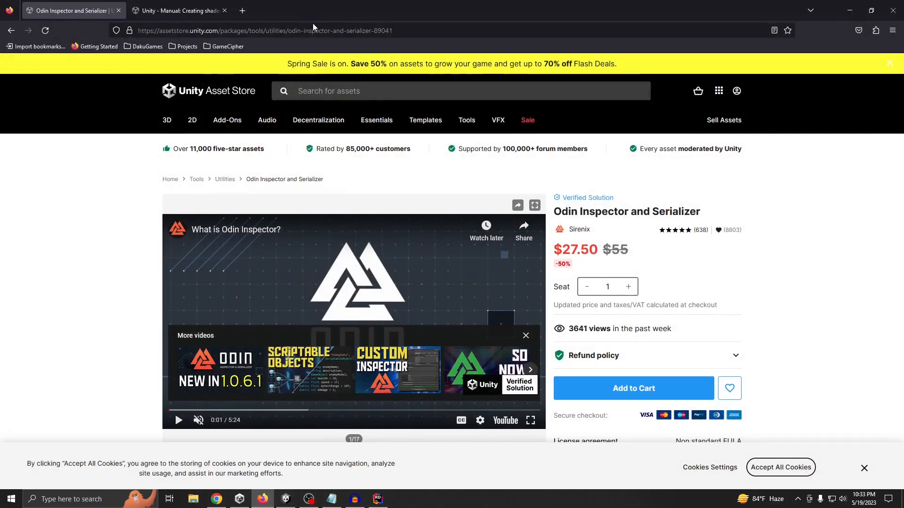
{"action": "left_click", "coordinate": [242, 11]}
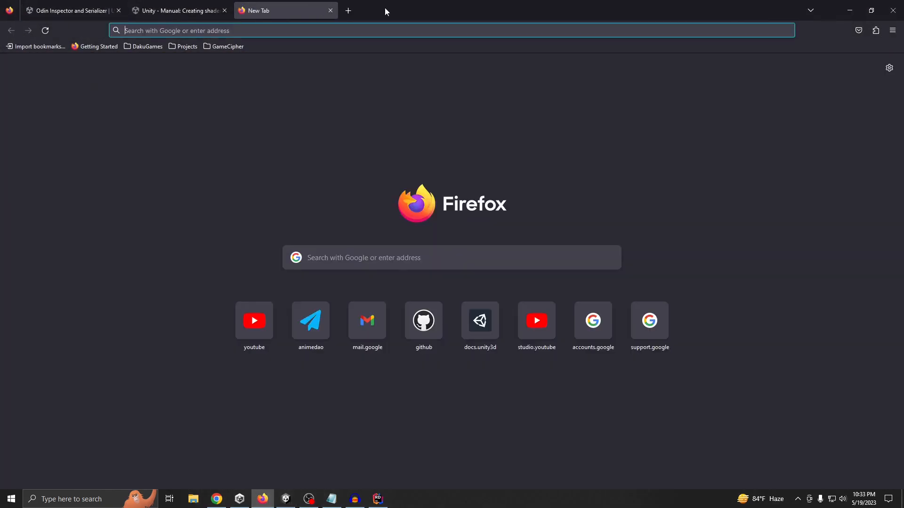
{"action": "left_click", "coordinate": [850, 11]}
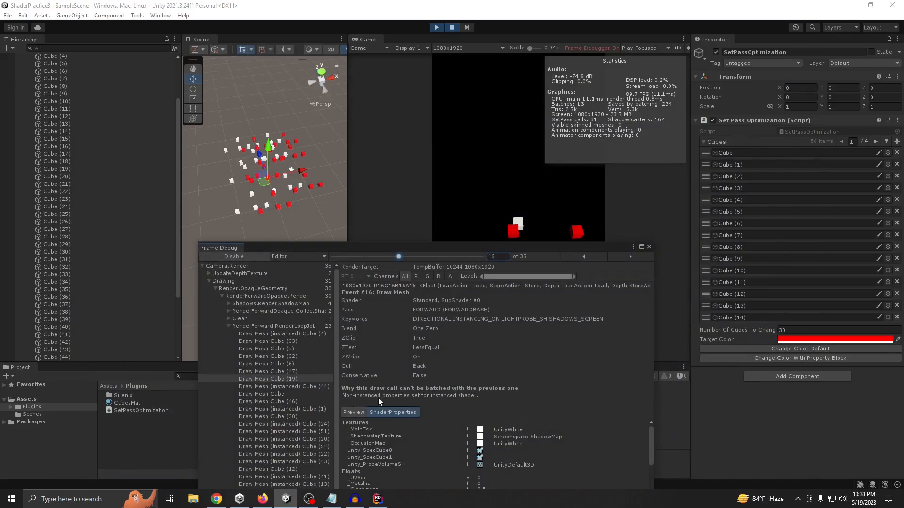
{"action": "left_click", "coordinate": [263, 499]}
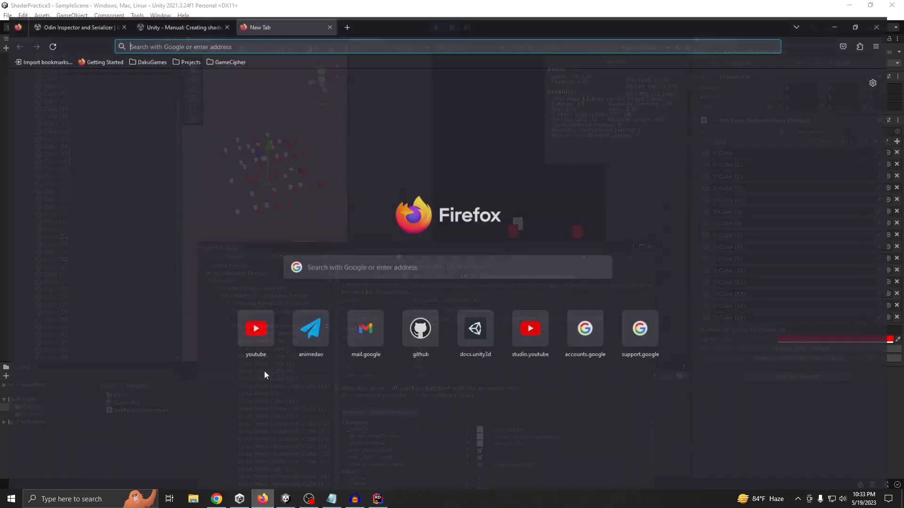
{"action": "left_click", "coordinate": [252, 28]}
{"action": "type", "text": "no"}
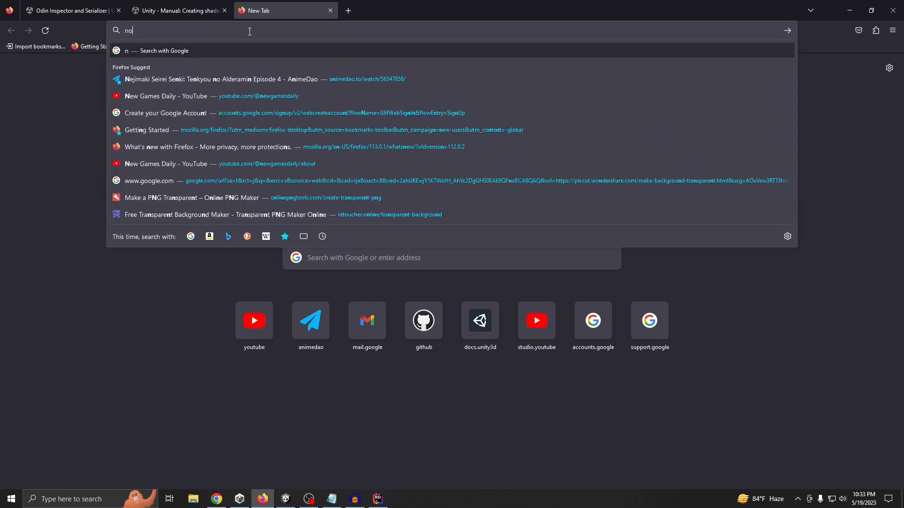
{"action": "type", "text": "n instan"}
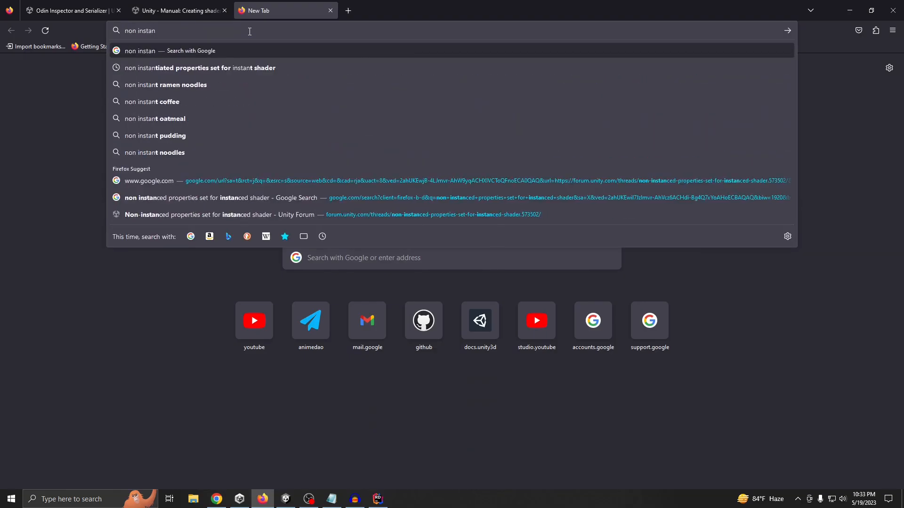
{"action": "key", "text": "Down"}
{"action": "key", "text": "Return"}
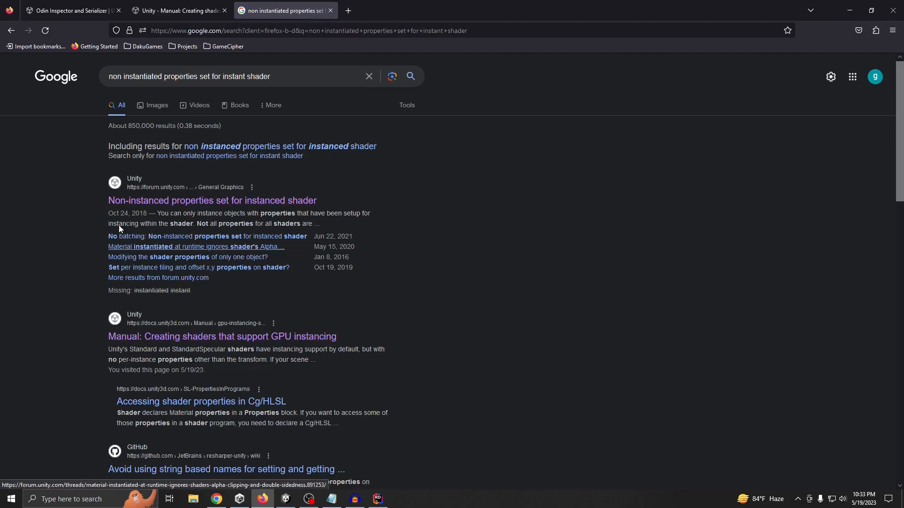
Open the non-instanced properties forum thread and the manual page on shaders supporting GPU instancing in new tabs, and close the thread
{"action": "right_click", "coordinate": [171, 203]}
{"action": "left_click", "coordinate": [198, 209]}
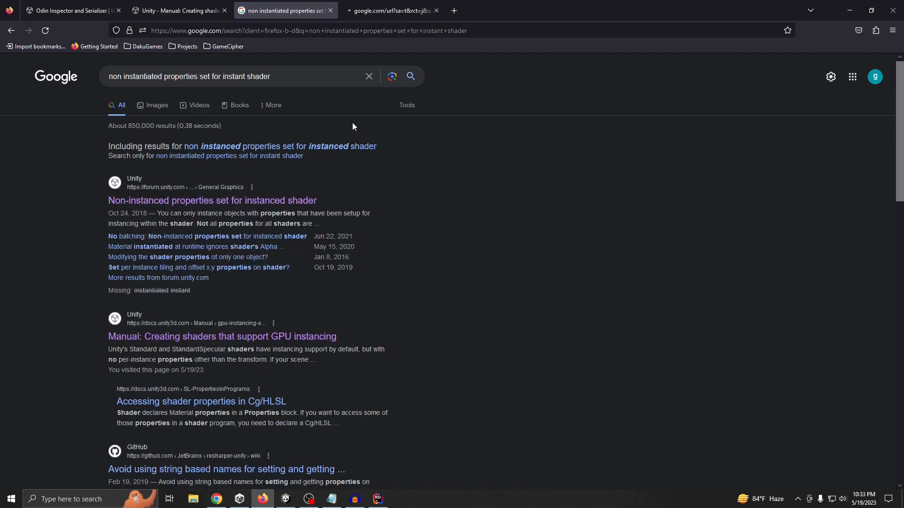
{"action": "right_click", "coordinate": [235, 337]}
{"action": "left_click", "coordinate": [257, 346]}
{"action": "left_click", "coordinate": [414, 10]}
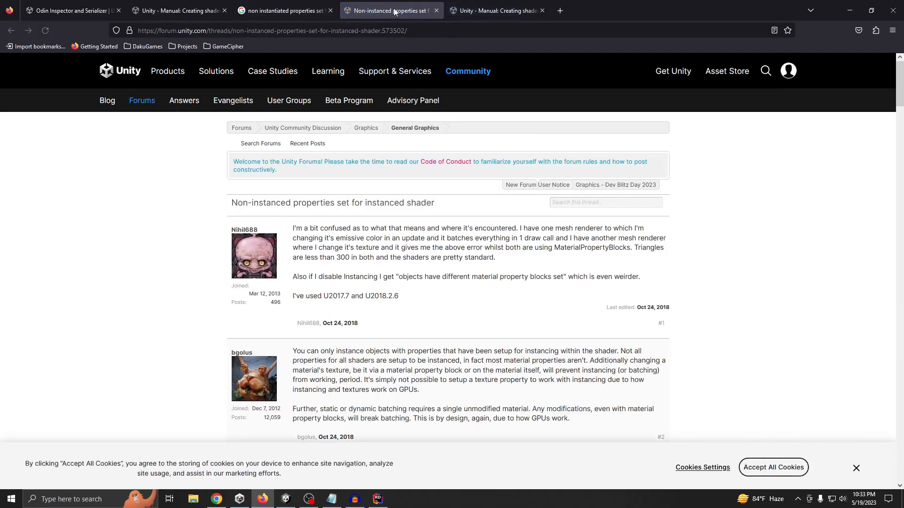
{"action": "middle_click", "coordinate": [392, 10]}
Examine the manual's surface shader example, especially the UNITY_INSTANCING_BUFFER block that defines the instanced _Color property
{"action": "scroll", "coordinate": [331, 251], "scroll_direction": "down", "scroll_amount": 20}
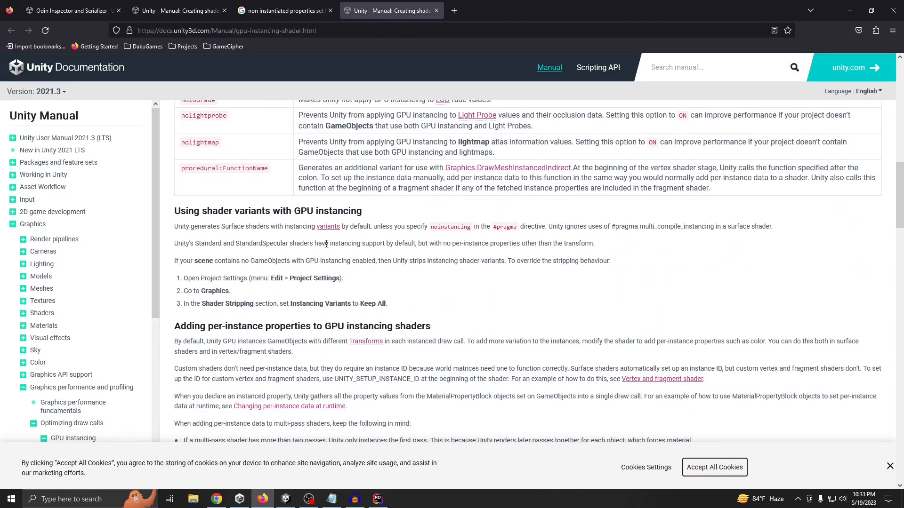
{"action": "scroll", "coordinate": [331, 250], "scroll_direction": "down", "scroll_amount": 6}
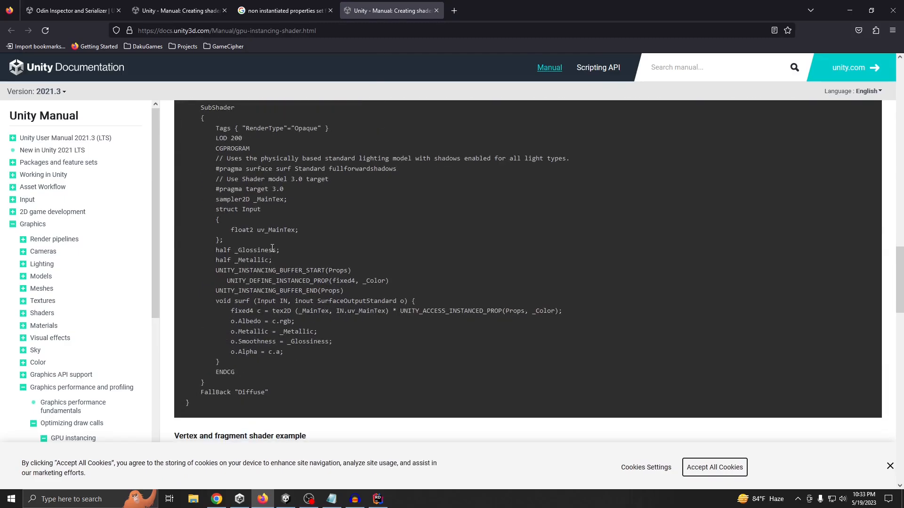
{"action": "scroll", "coordinate": [273, 246], "scroll_direction": "up", "scroll_amount": 3}
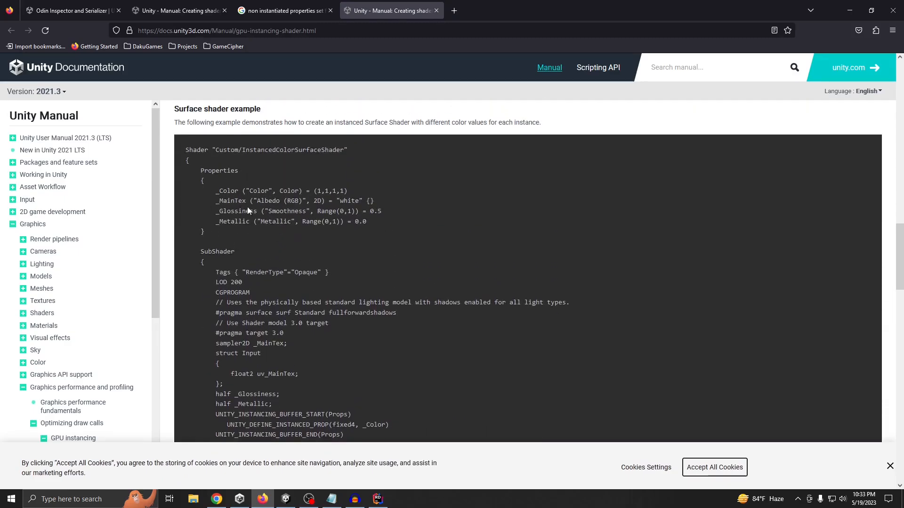
{"action": "scroll", "coordinate": [245, 254], "scroll_direction": "down", "scroll_amount": 3}
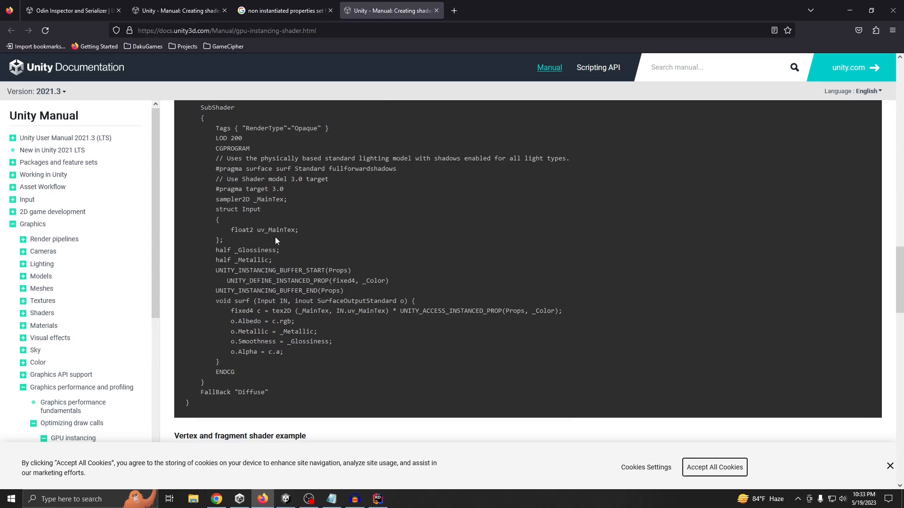
{"action": "left_click_drag", "start_coordinate": [213, 272], "coordinate": [316, 291]}
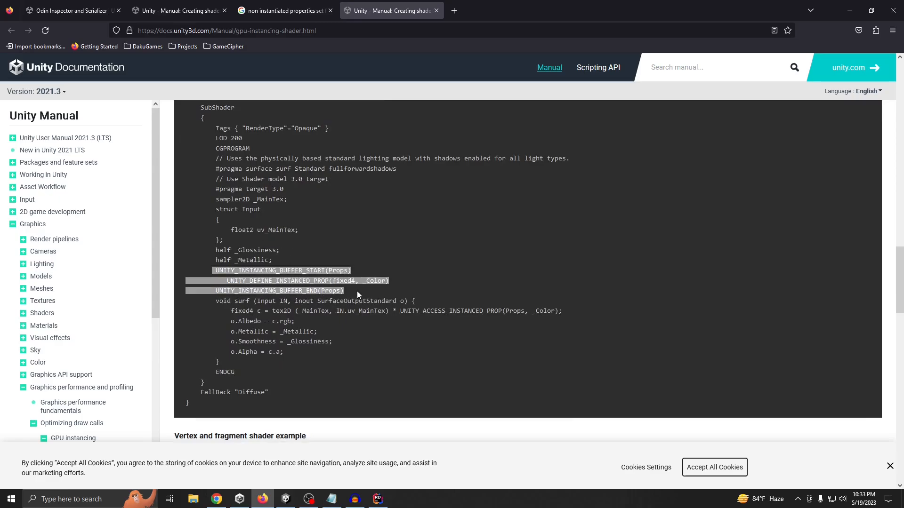
{"action": "left_click", "coordinate": [355, 290]}
Select the surface shader example's code from its opening brace to the final closing brace
{"action": "scroll", "coordinate": [354, 290], "scroll_direction": "up", "scroll_amount": 4}
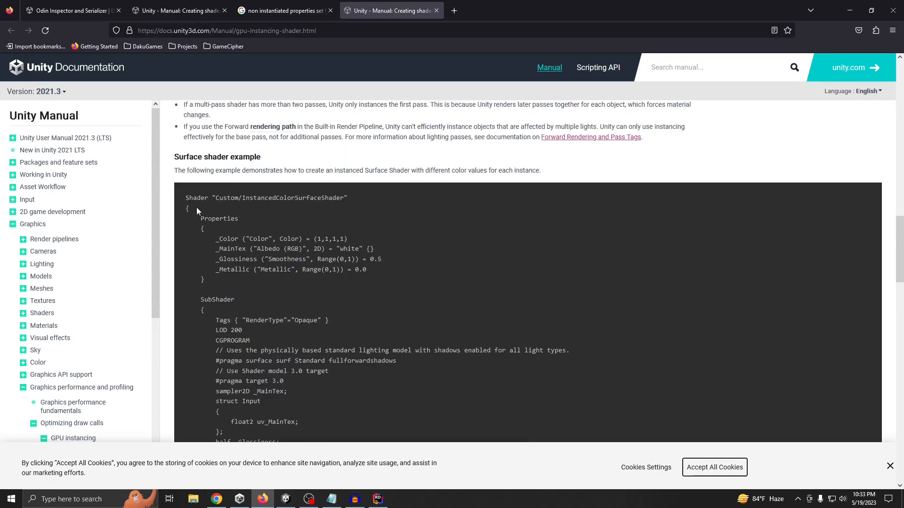
{"action": "scroll", "coordinate": [247, 289], "scroll_direction": "down", "scroll_amount": 5}
{"action": "left_click_drag", "start_coordinate": [197, 207], "coordinate": [236, 352]}
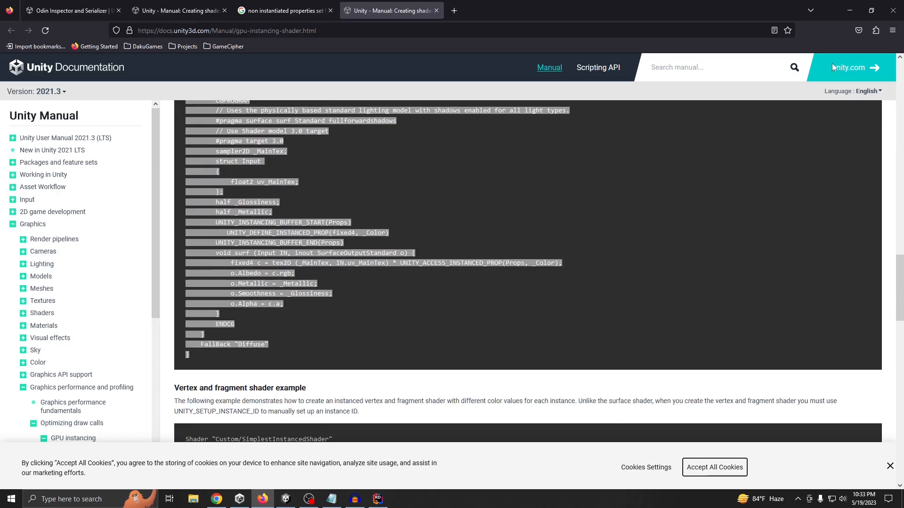
Switch back to Unity, exit Play mode and close the Frame Debugger
{"action": "key", "text": "alt+Tab"}
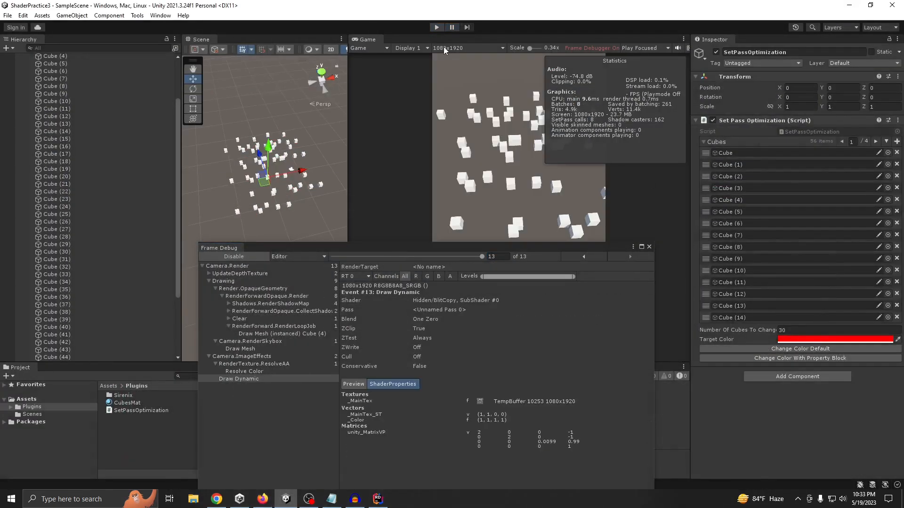
{"action": "left_click", "coordinate": [650, 247]}
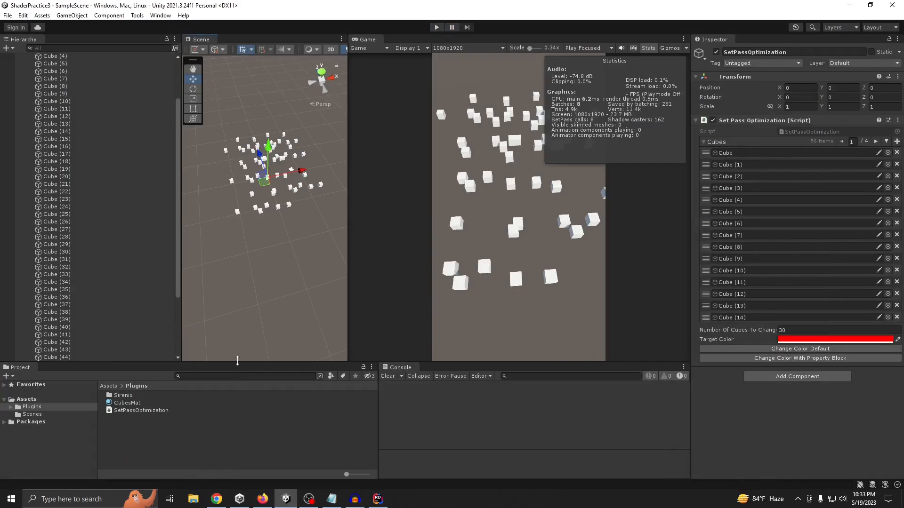
Enlarge the Project area and create a surface shader named Custom in the Plugins folder
{"action": "left_click_drag", "start_coordinate": [235, 367], "coordinate": [235, 235]}
{"action": "right_click", "coordinate": [137, 339]}
{"action": "mouse_move", "coordinate": [194, 97]}
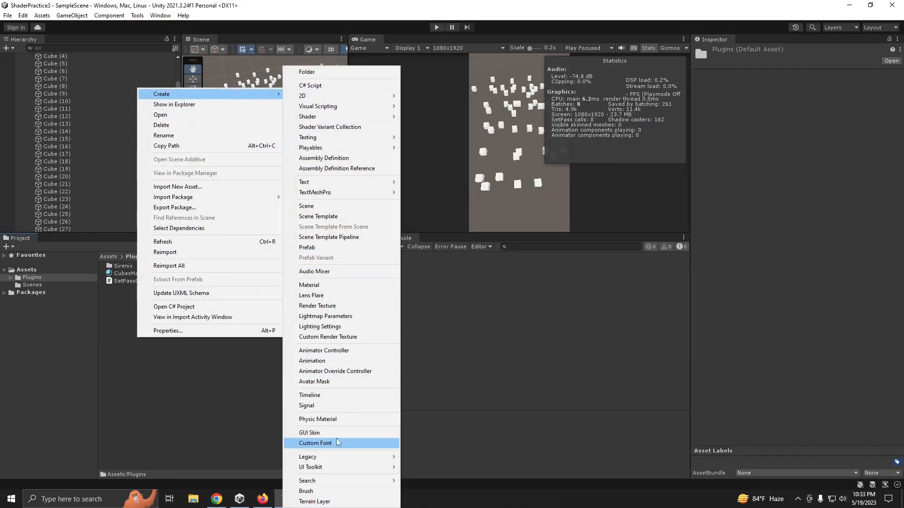
{"action": "mouse_move", "coordinate": [312, 459]}
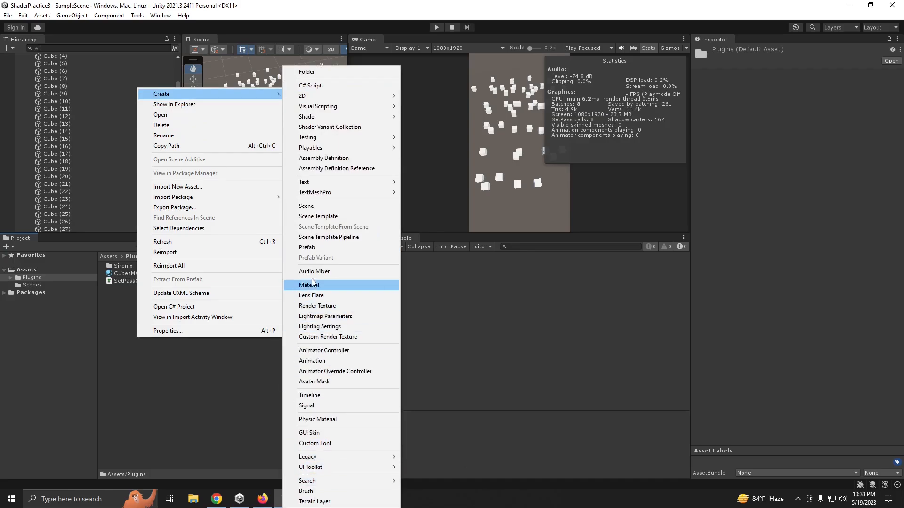
{"action": "mouse_move", "coordinate": [313, 118]}
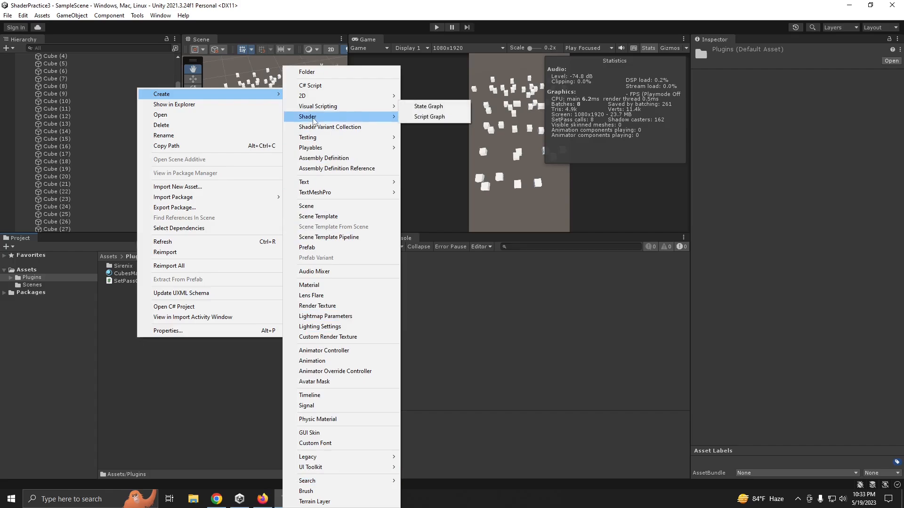
{"action": "left_click", "coordinate": [426, 117]}
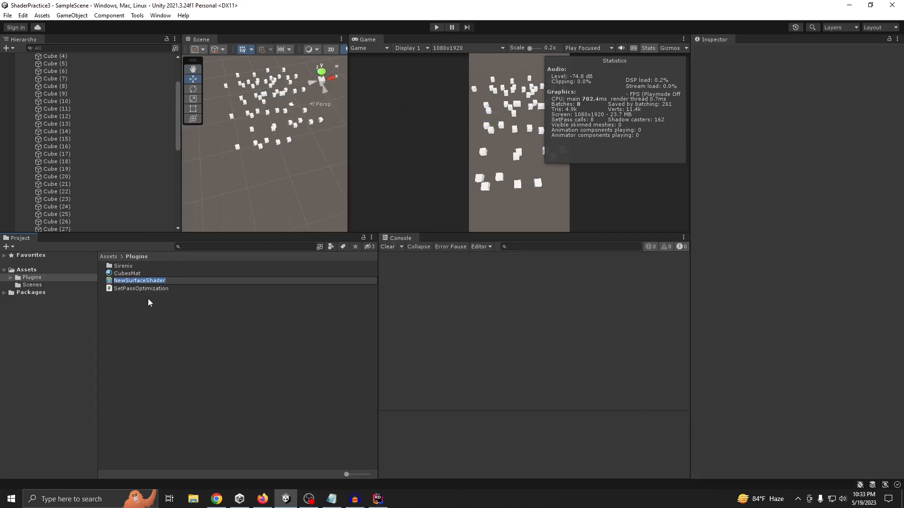
{"action": "type", "text": "Custom"}
{"action": "key", "text": "Return"}
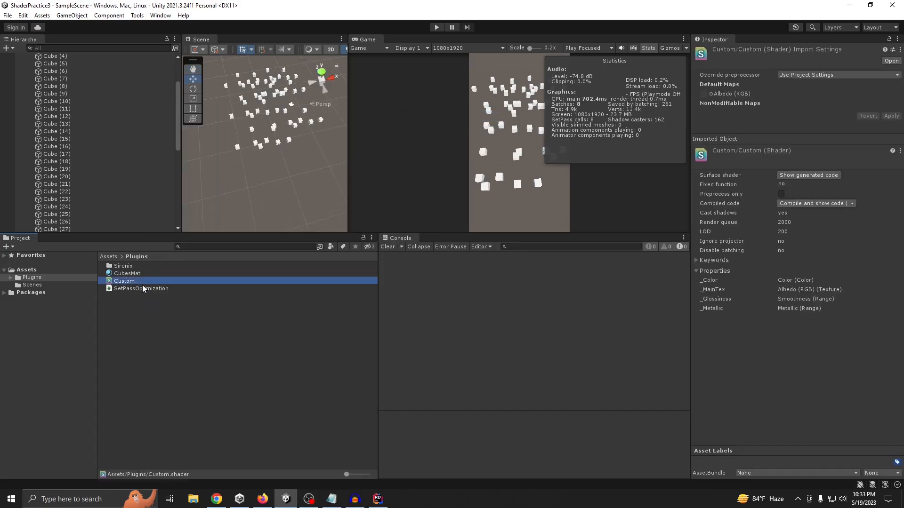
Open the Custom shader in the code editor, replace all its code with the copied instanced-color surface shader example, and return to Unity
{"action": "double_click", "coordinate": [143, 283]}
{"action": "left_click", "coordinate": [246, 214]}
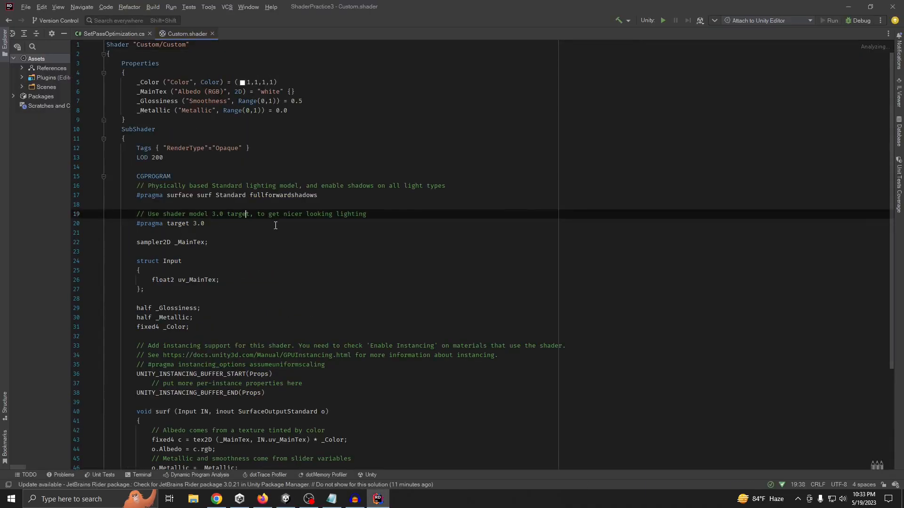
{"action": "key", "text": "ctrl+a"}
{"action": "type", "text": "Shader \"Custom/InstancedColorSurfaceShader\" {     Properties     {         _Color (\"Color\", Color) = (1,1,1,1)         _MainTex (\"Albedo (RGB)\", 2D) = \"white\" {}         _Glossiness (\"Smoothness\", Range(0,1)) = 0.5         _Metallic (\"Metallic\", Range(0,1)) = 0.0     }      SubShader     {         Tags { \"RenderType\"=\"Opaque\" }         LOD 200         CGPROGRAM         // Uses the physically based standard lighting model with shadows enabled for all light types.         #pragma surface surf Standard fullforwardshadows         // Use Shader model 3.0 target         #pragma target 3.0         sampler2D _MainTex;         struct Input         {             float2 uv_MainTex;         };         half _Glossiness;         half _Metallic;         UNITY_INSTANCING_BUFFER_START(Props)            UNITY_DEFINE_INSTANCED_PROP(fixed4, _Color)         UNITY_INSTANCING_BUFFER_END(Props)         void surf (Input IN, inout SurfaceOutputStandard o) {             fixed4 c = tex2D (_MainTex, IN.uv_MainTex) * UNITY_ACCESS_INSTANCED_PROP(Props, _Color);             o.Albedo = c.rgb;             o.Metallic = _Metallic;             o.Smoothness = _Glossiness;             o.Alpha = c.a;         }         ENDCG     }     FallBack \"Diffuse\" }"}
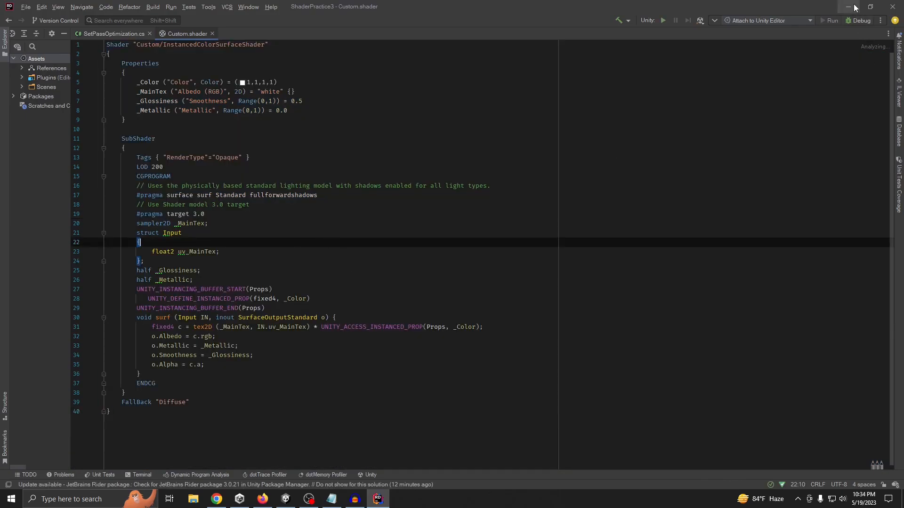
{"action": "key", "text": "alt+Tab"}
{"action": "left_click", "coordinate": [511, 24]}
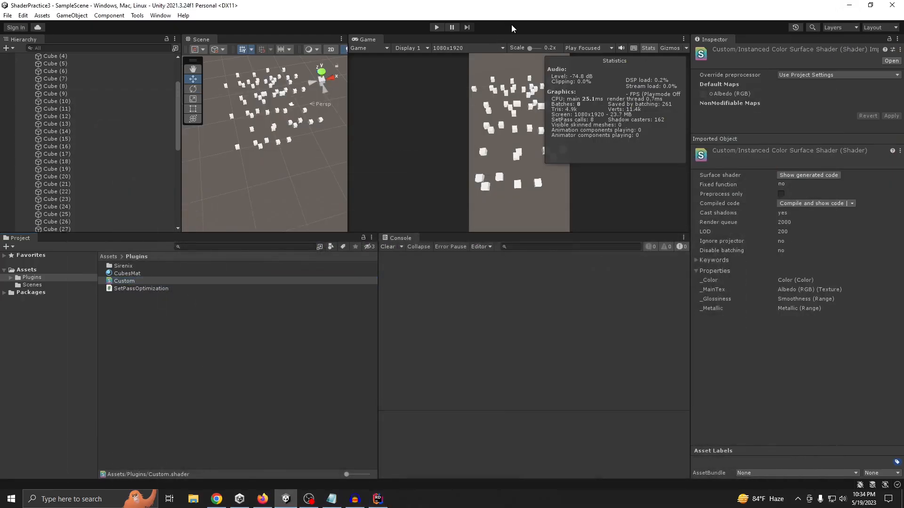
Assign the Custom/InstancedColorSurfaceShader shader to the CubesMat material
{"action": "left_click", "coordinate": [142, 299]}
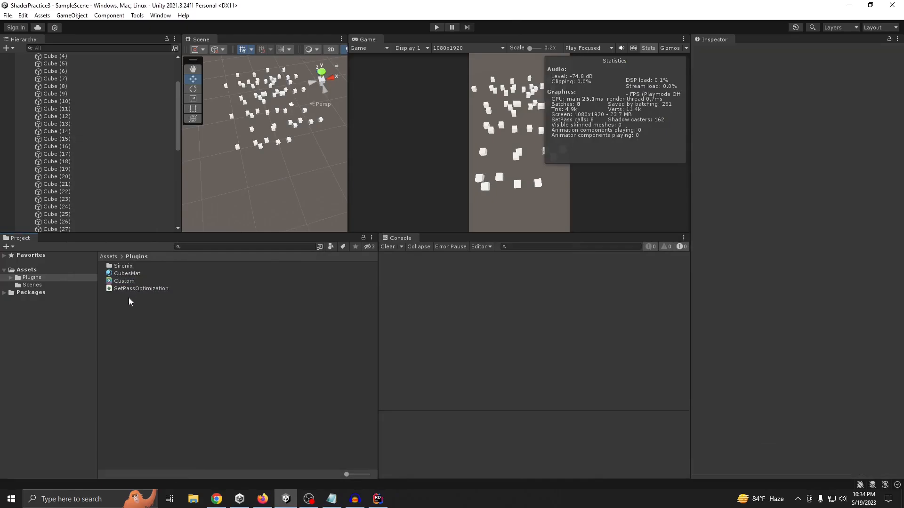
{"action": "right_click", "coordinate": [130, 303]}
{"action": "left_click", "coordinate": [122, 281]}
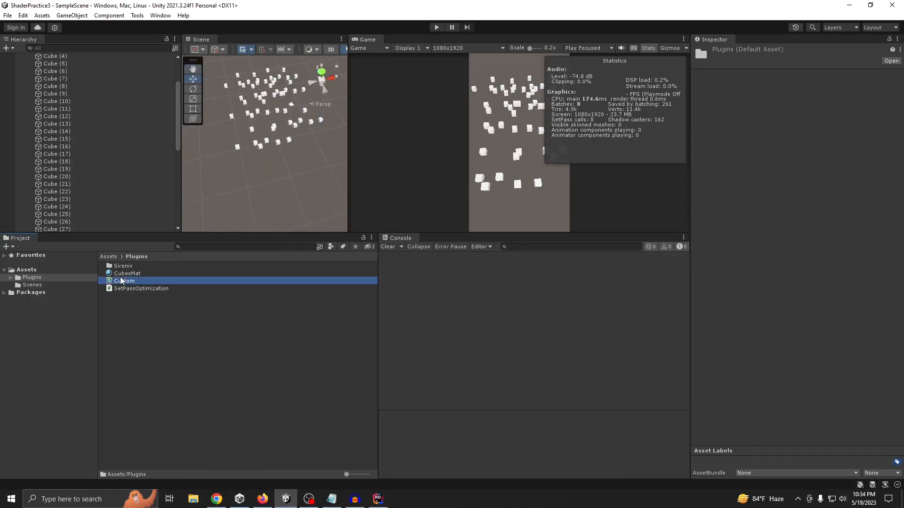
{"action": "left_click", "coordinate": [126, 274]}
{"action": "left_click", "coordinate": [753, 61]}
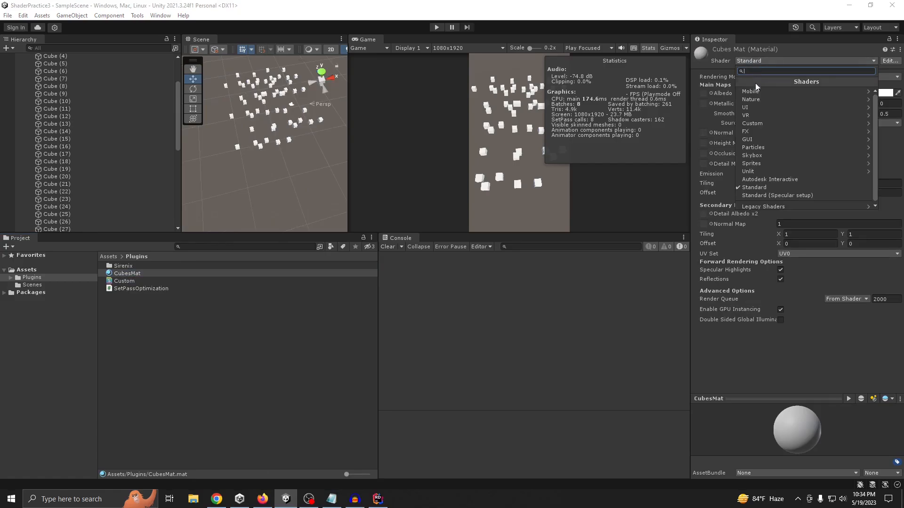
{"action": "left_click", "coordinate": [753, 124]}
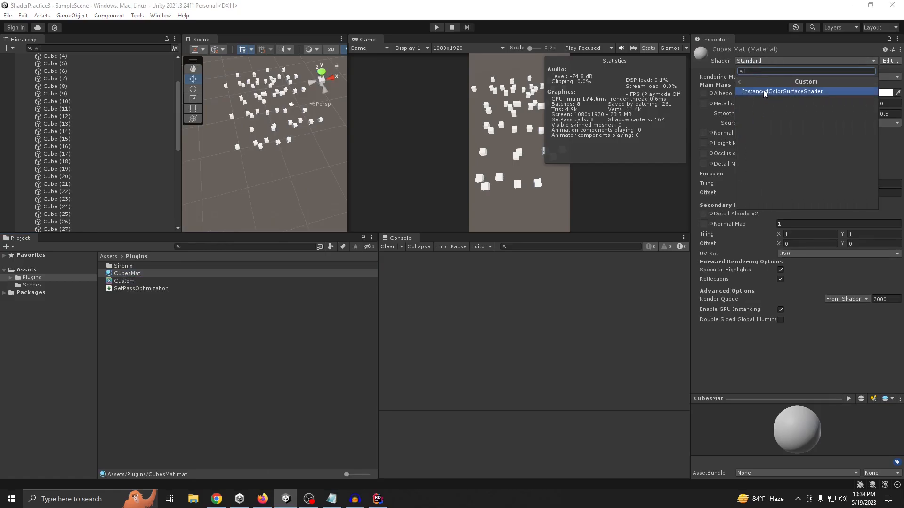
{"action": "left_click", "coordinate": [765, 93]}
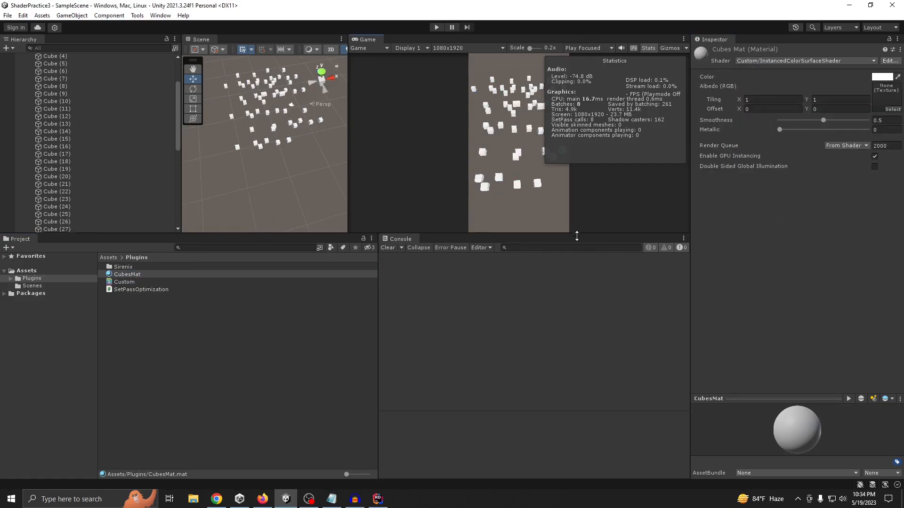
Enlarge the Game view, enter Play mode, and select the SetPassOptimization object after collapsing the CubesParent hierarchy
{"action": "left_click_drag", "start_coordinate": [579, 233], "coordinate": [580, 327]}
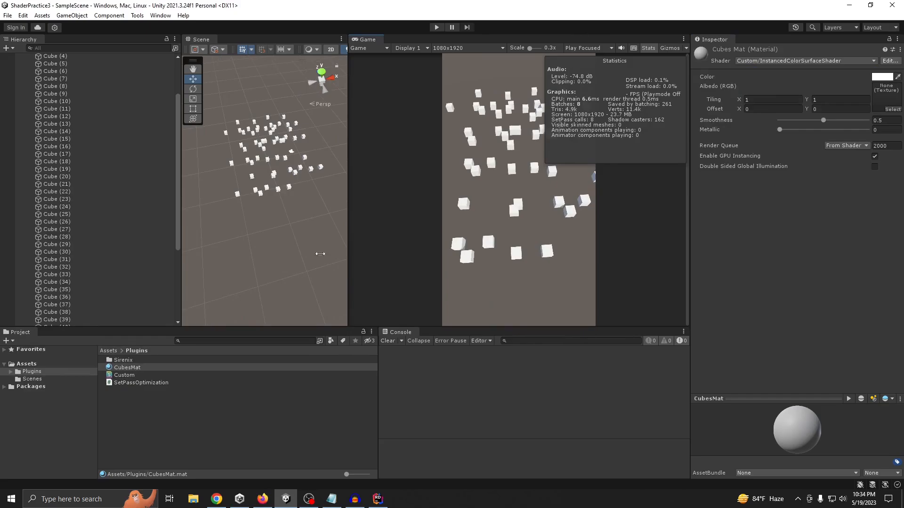
{"action": "left_click", "coordinate": [436, 27]}
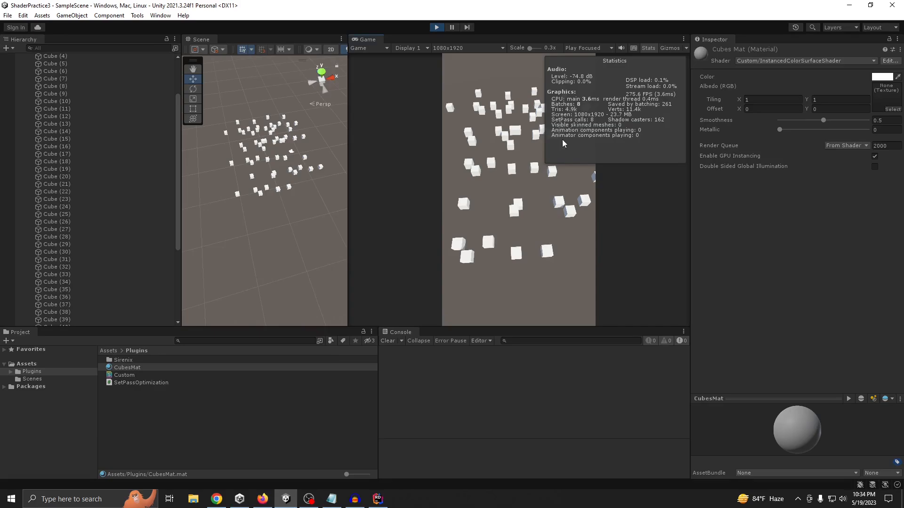
{"action": "scroll", "coordinate": [71, 193], "scroll_direction": "up", "scroll_amount": 3}
{"action": "scroll", "coordinate": [64, 127], "scroll_direction": "down", "scroll_amount": 5}
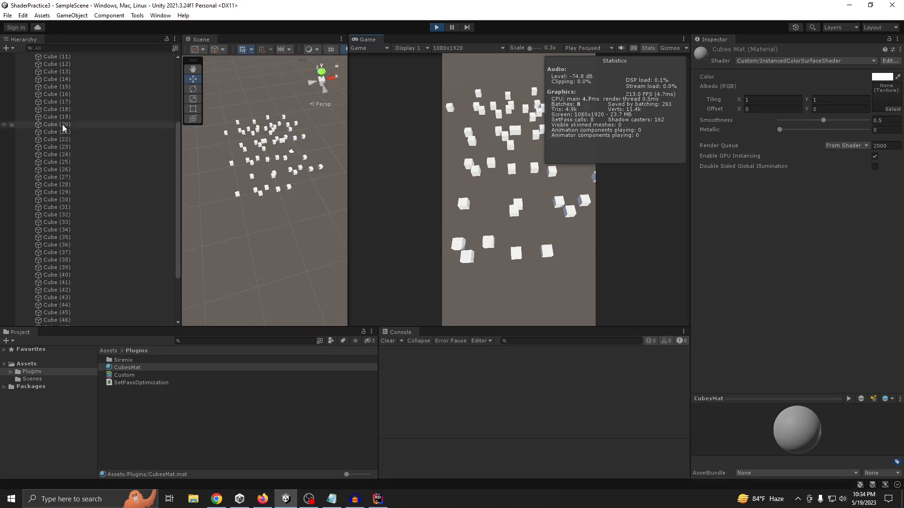
{"action": "scroll", "coordinate": [64, 127], "scroll_direction": "up", "scroll_amount": 5}
{"action": "left_click", "coordinate": [25, 79]}
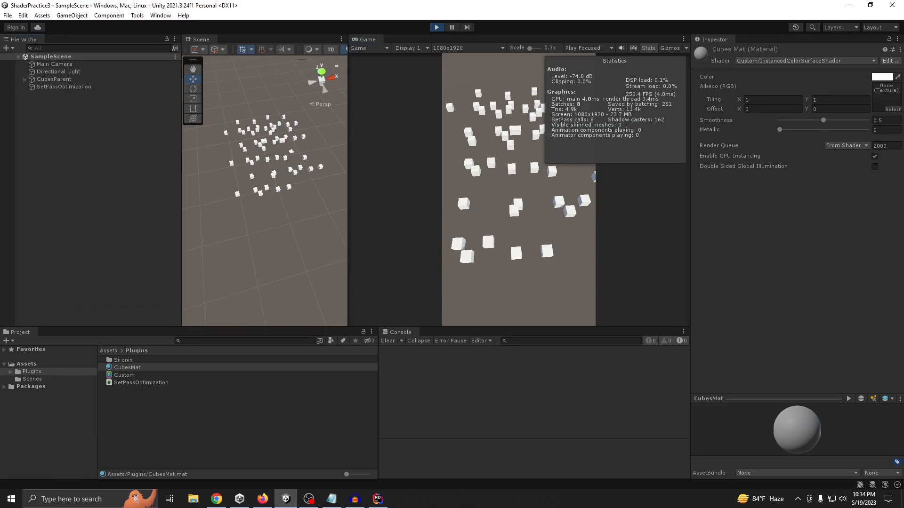
{"action": "left_click", "coordinate": [74, 87]}
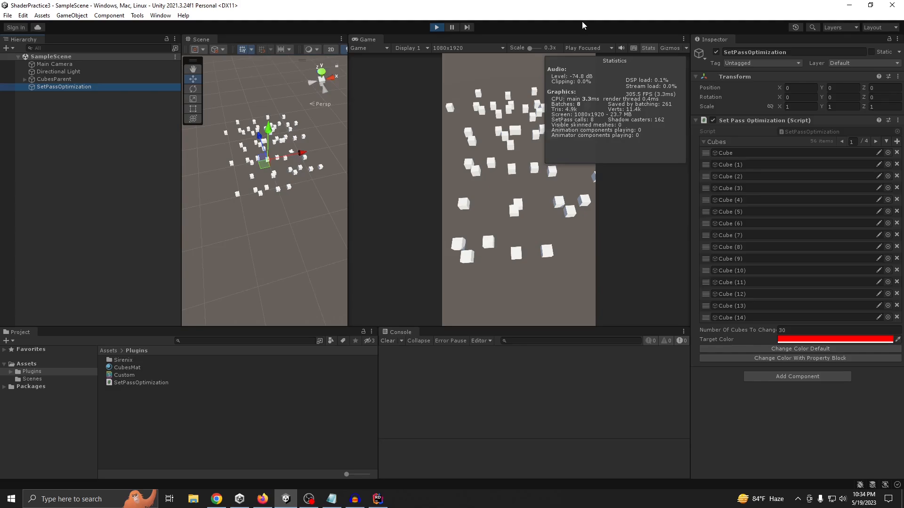
Review the Custom shader's code, especially the instancing buffer that defines _Color and the Input struct, and return to Unity
{"action": "double_click", "coordinate": [123, 375]}
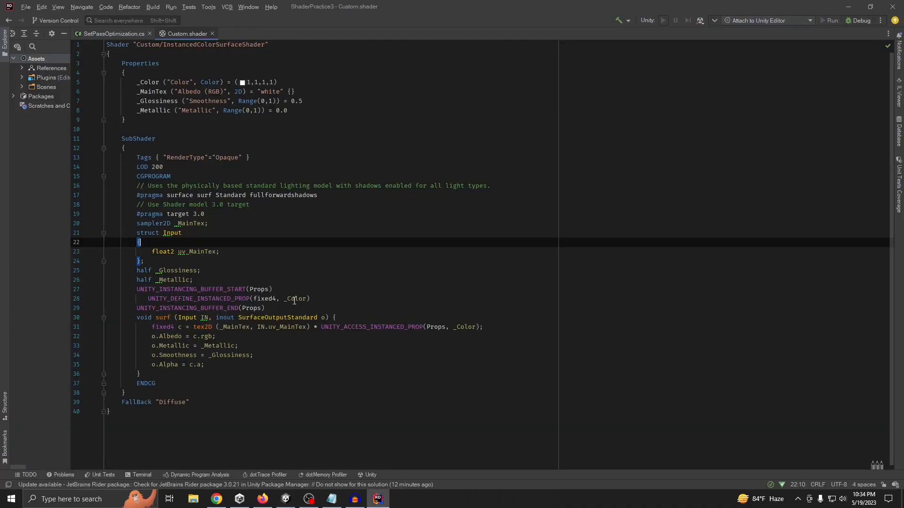
{"action": "double_click", "coordinate": [295, 301]}
{"action": "left_click", "coordinate": [213, 298]}
{"action": "left_click", "coordinate": [210, 289]}
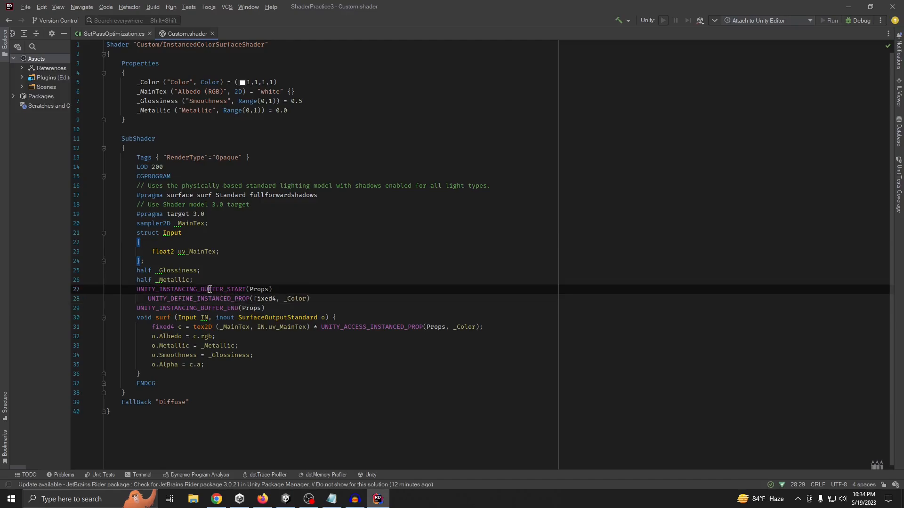
{"action": "double_click", "coordinate": [209, 289]}
{"action": "left_click", "coordinate": [295, 279]}
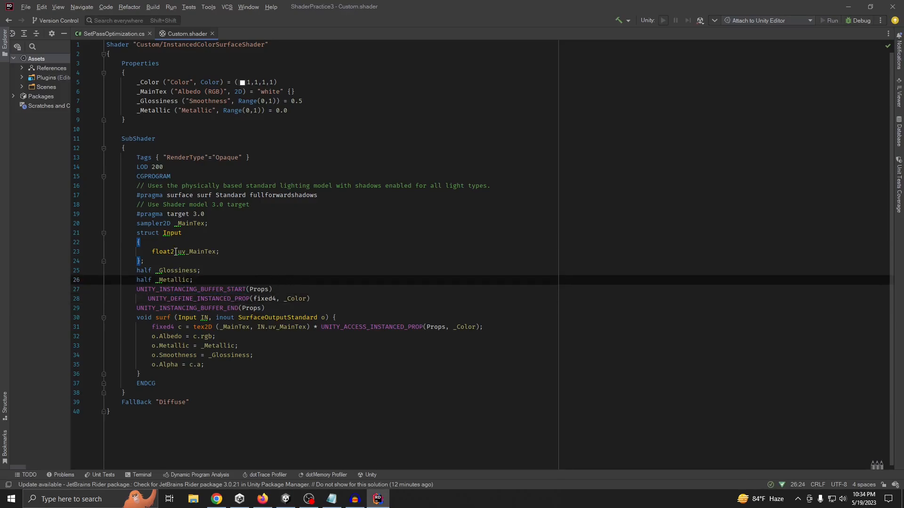
{"action": "left_click", "coordinate": [191, 233]}
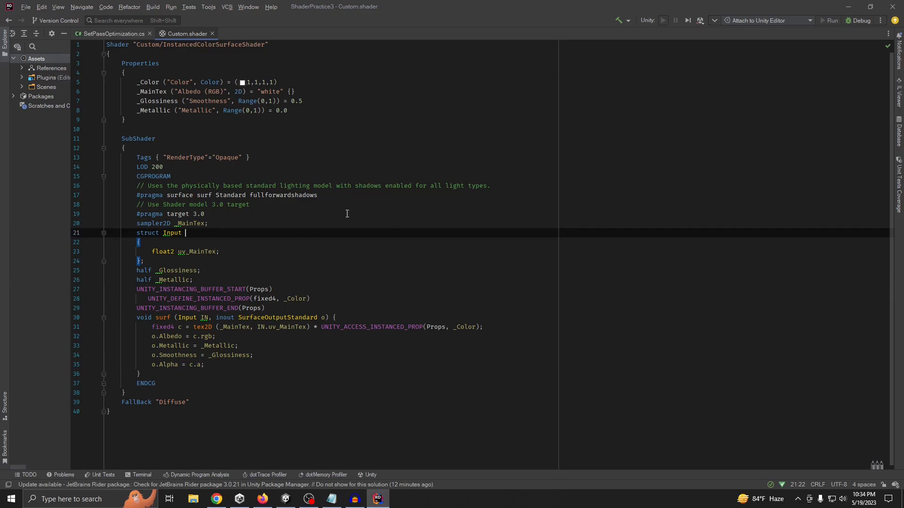
{"action": "left_click", "coordinate": [230, 251]}
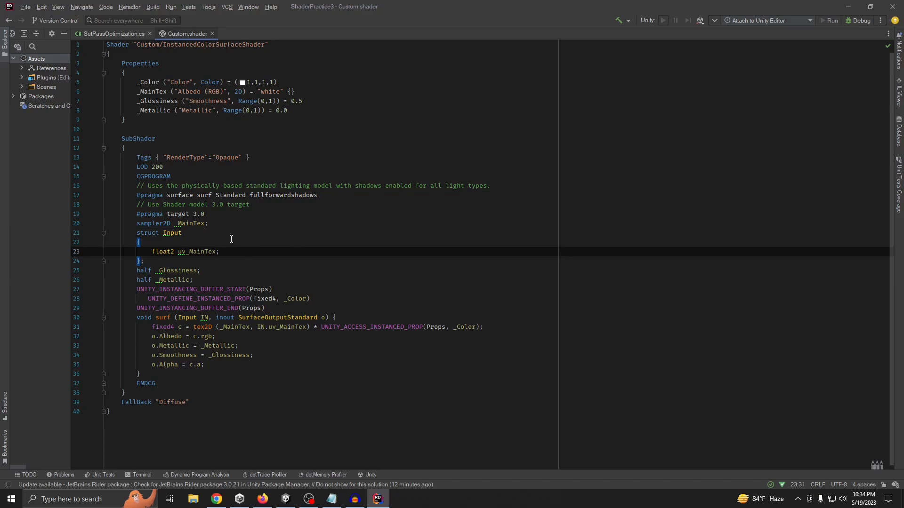
{"action": "left_click", "coordinate": [213, 233]}
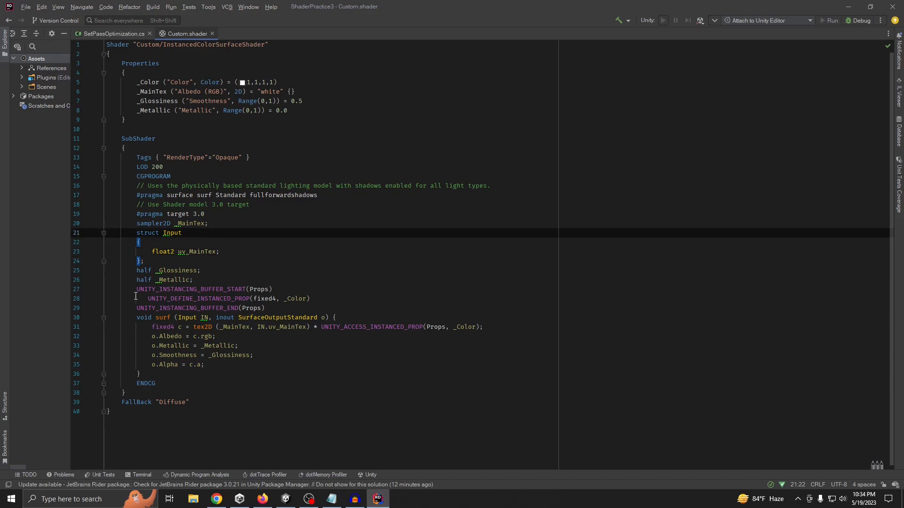
{"action": "left_click", "coordinate": [847, 6]}
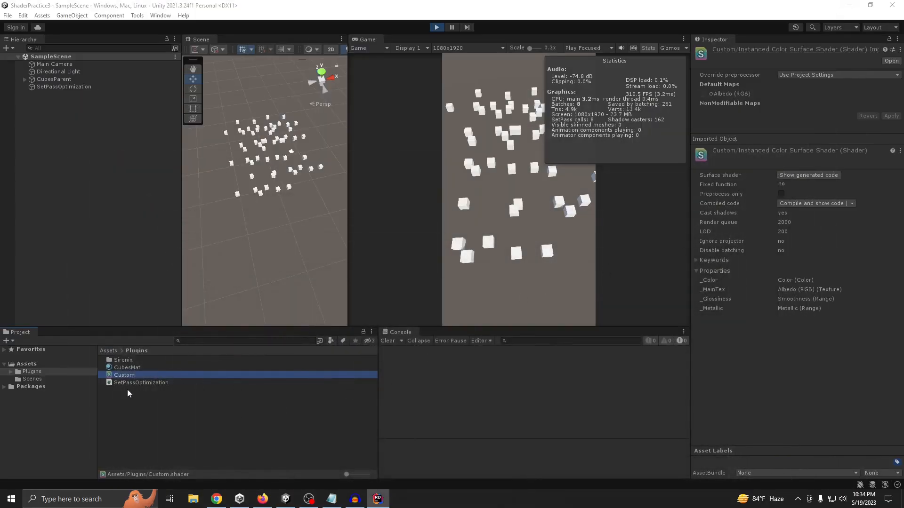
{"action": "double_click", "coordinate": [129, 375]}
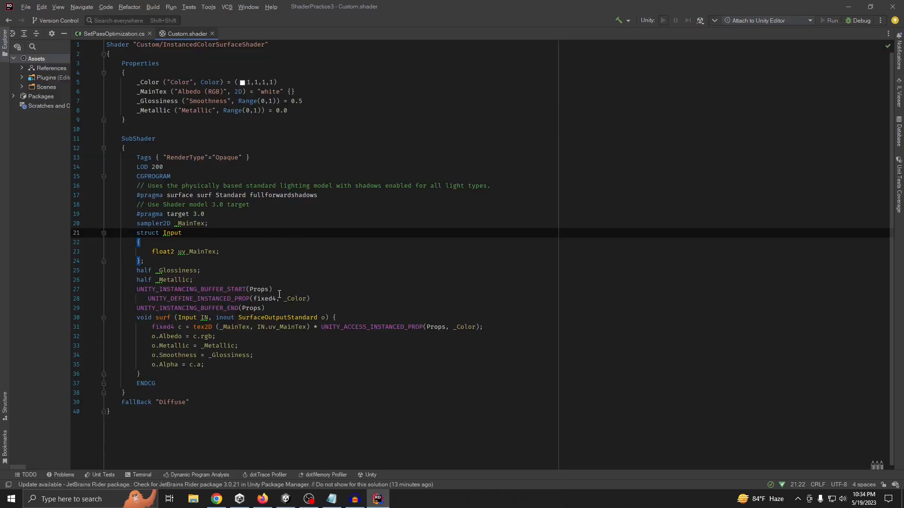
{"action": "left_click", "coordinate": [847, 5]}
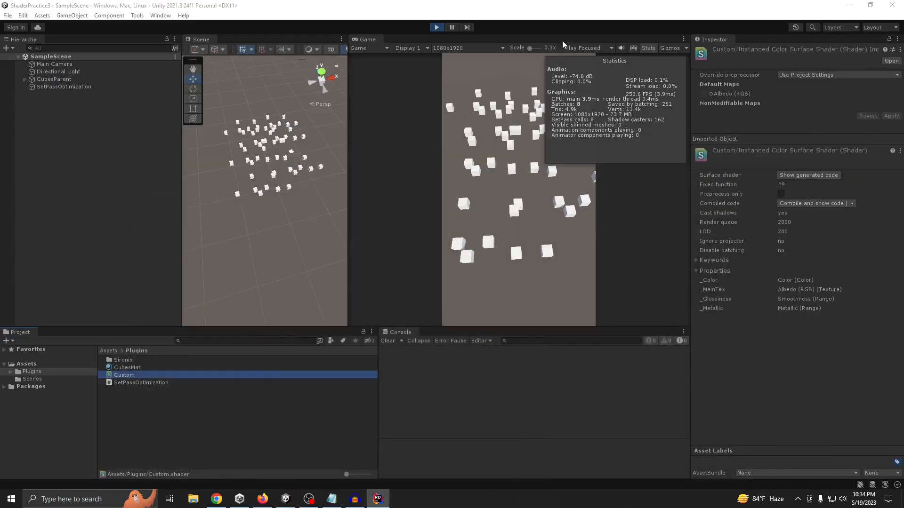
Recolor the cubes red with the SetPassOptimization object's property block method, check the rendering statistics, and exit Play mode
{"action": "left_click", "coordinate": [81, 87]}
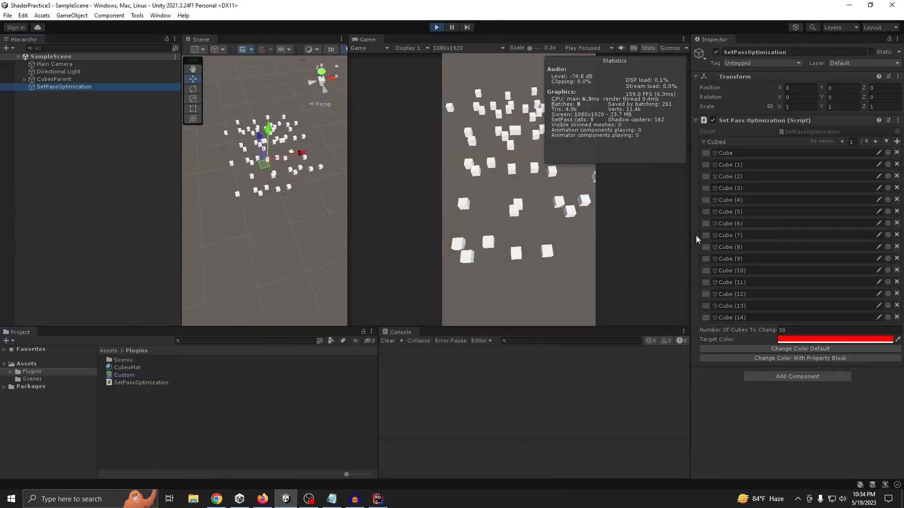
{"action": "left_click", "coordinate": [798, 358]}
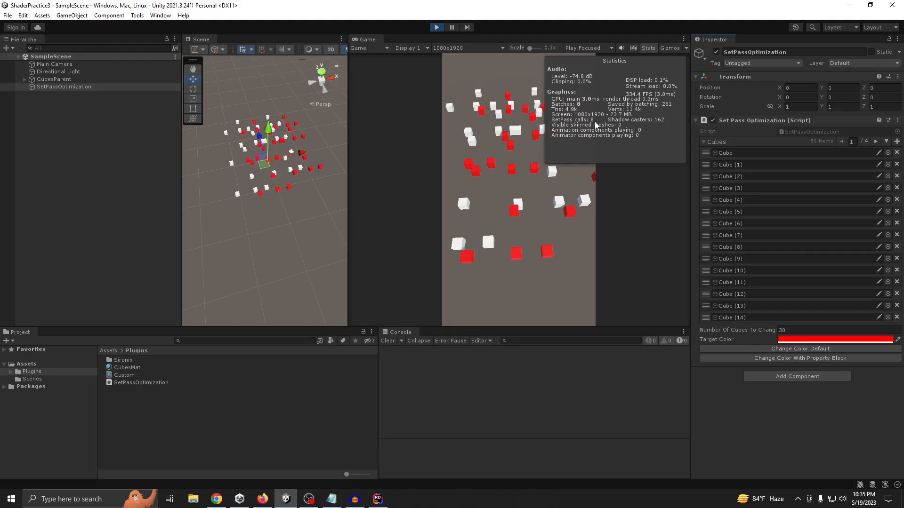
{"action": "left_click", "coordinate": [436, 28]}
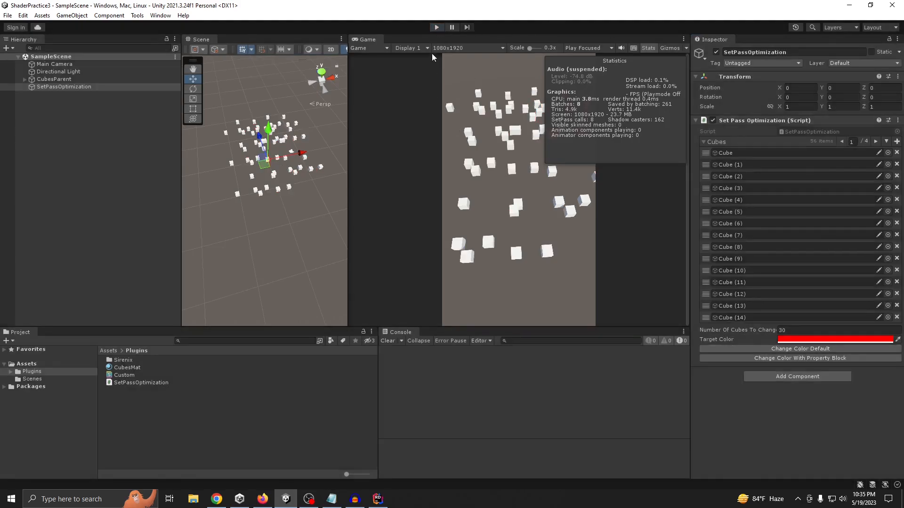
Switch the CubesMat material's shader to Mobile/Diffuse and finally to Standard
{"action": "left_click", "coordinate": [127, 368]}
{"action": "left_click", "coordinate": [756, 61]}
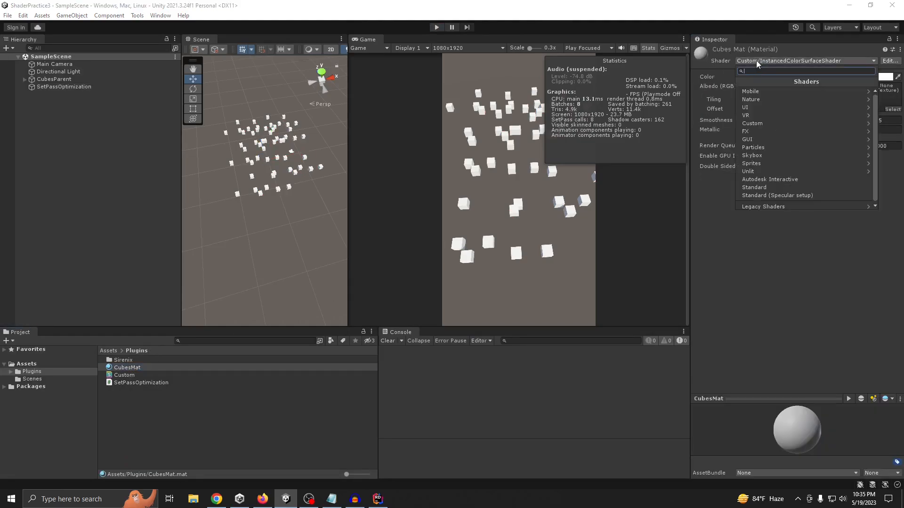
{"action": "left_click", "coordinate": [753, 93]}
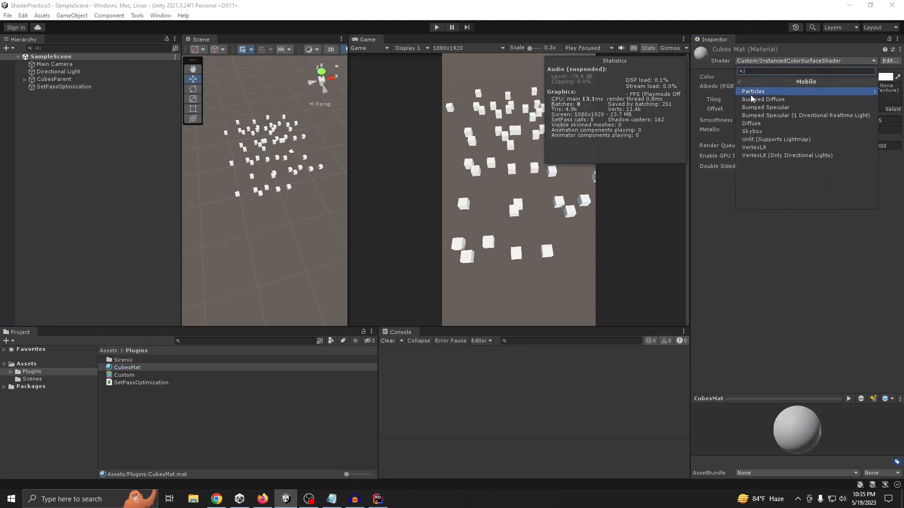
{"action": "left_click", "coordinate": [752, 123]}
{"action": "left_click", "coordinate": [749, 62]}
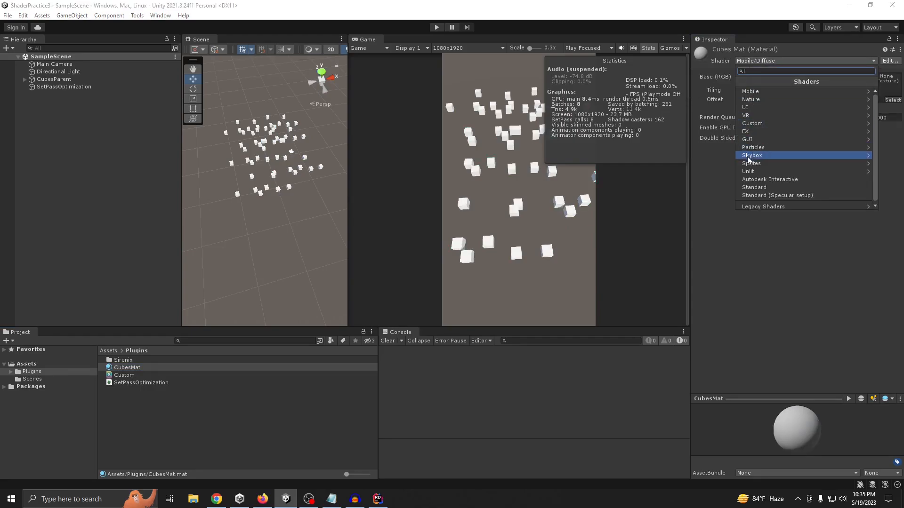
{"action": "left_click", "coordinate": [755, 188]}
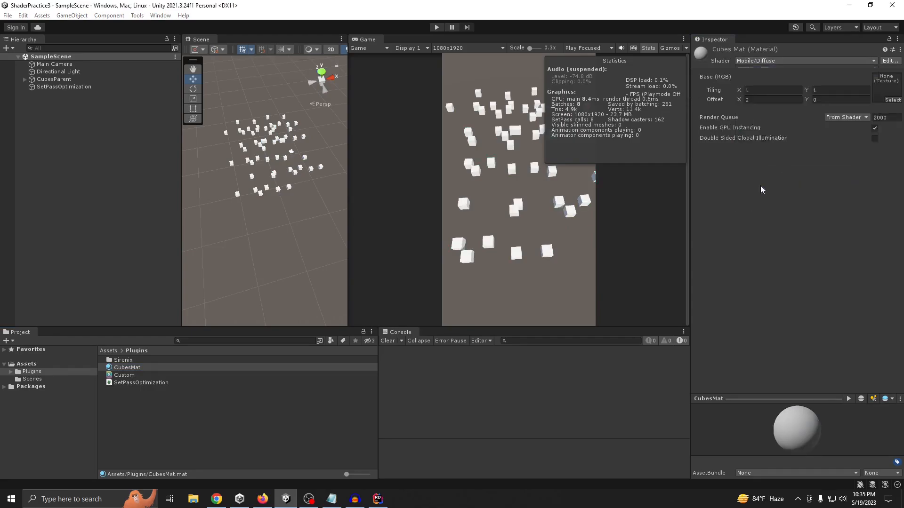
Run the scene with the Standard shader, inspect the SetPassOptimization object, and exit Play mode
{"action": "left_click", "coordinate": [436, 28]}
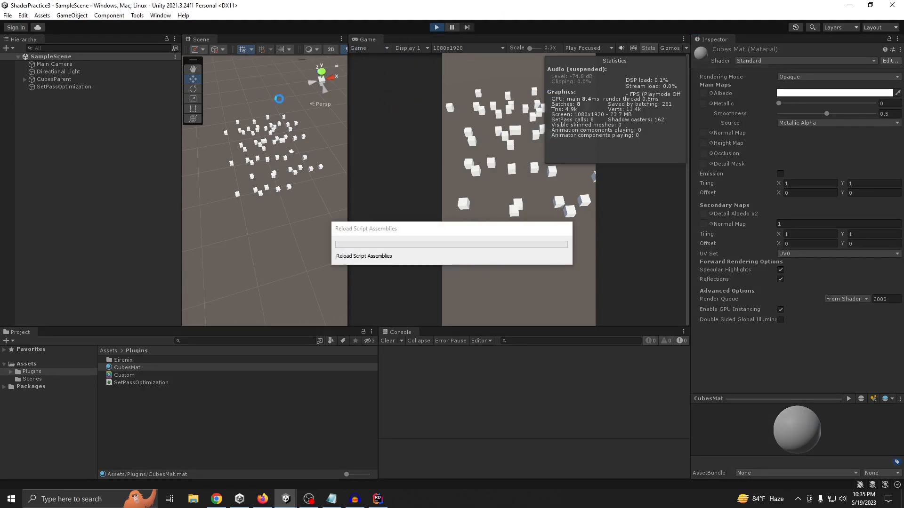
{"action": "left_click", "coordinate": [71, 86]}
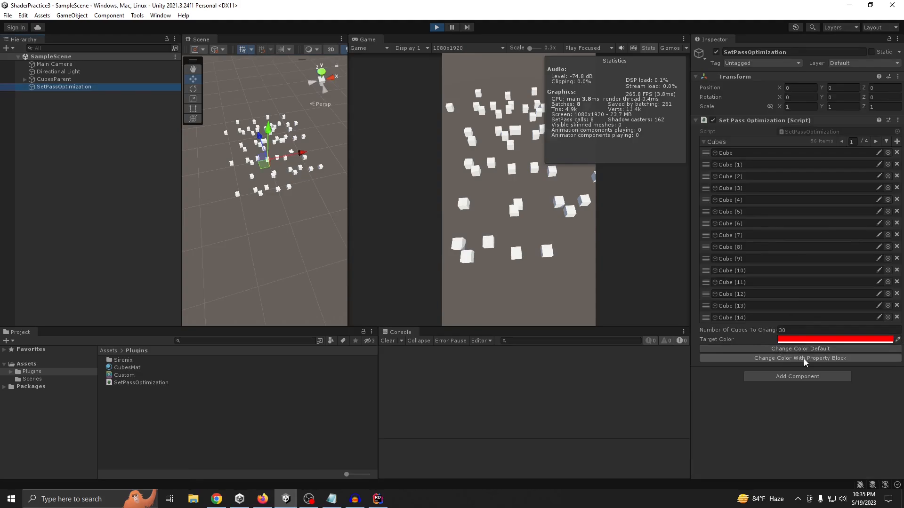
{"action": "left_click", "coordinate": [436, 27]}
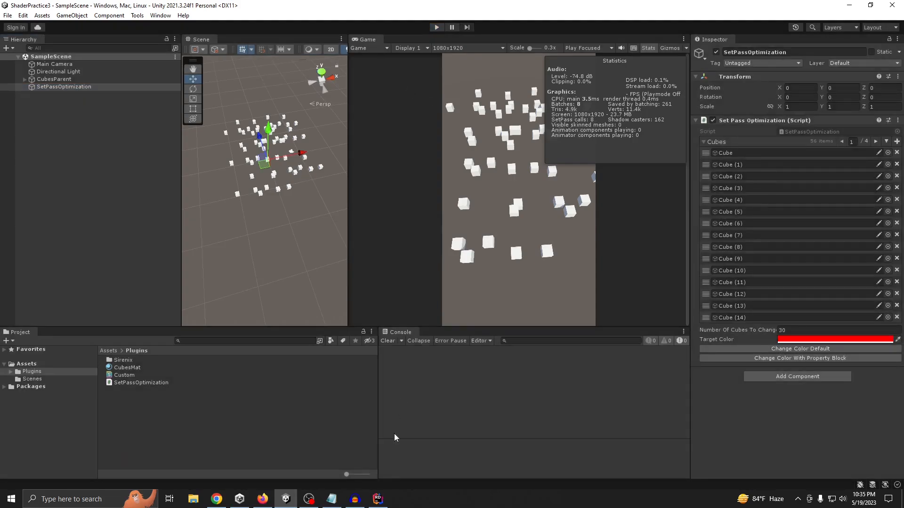
Switch to Rider and delete the ChangeColorDefault method with its Button attribute from SetPassOptimization.cs
{"action": "left_click", "coordinate": [387, 498]}
{"action": "left_click", "coordinate": [113, 33]}
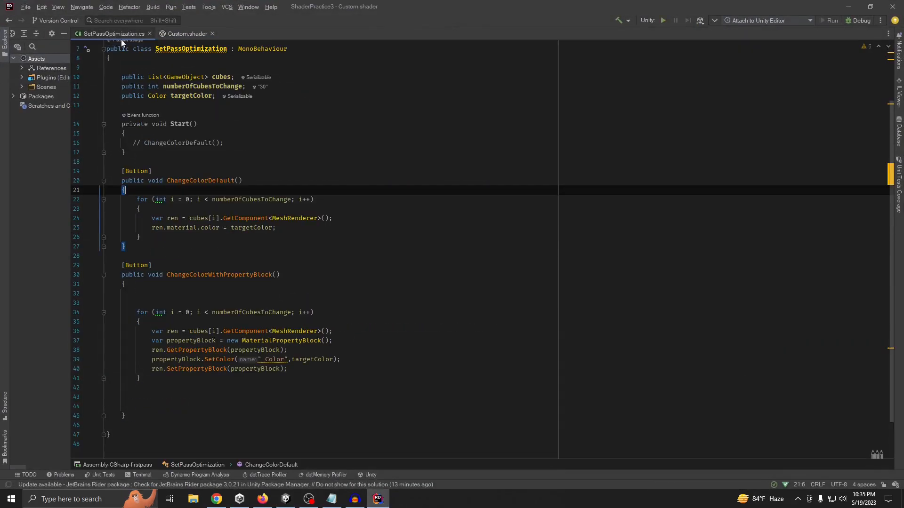
{"action": "left_click_drag", "start_coordinate": [118, 171], "coordinate": [160, 248]}
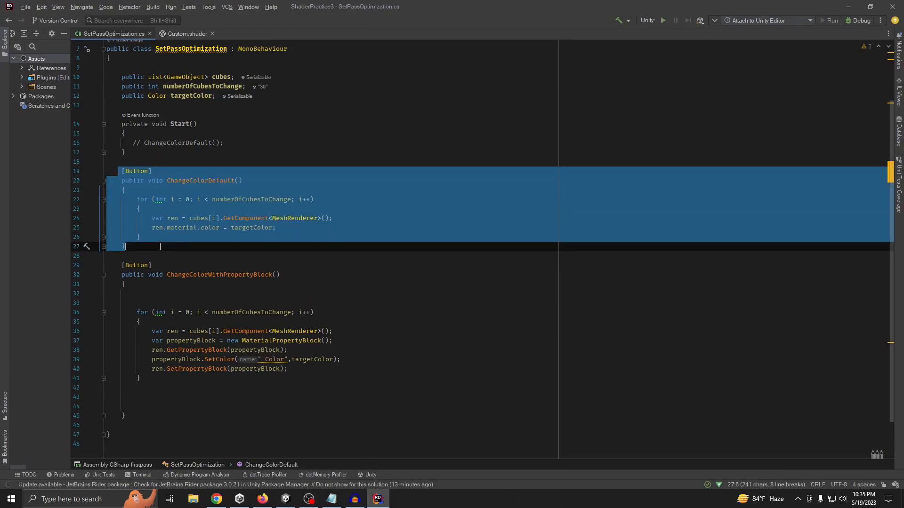
{"action": "key", "text": "BackSpace"}
{"action": "double_click", "coordinate": [139, 204]}
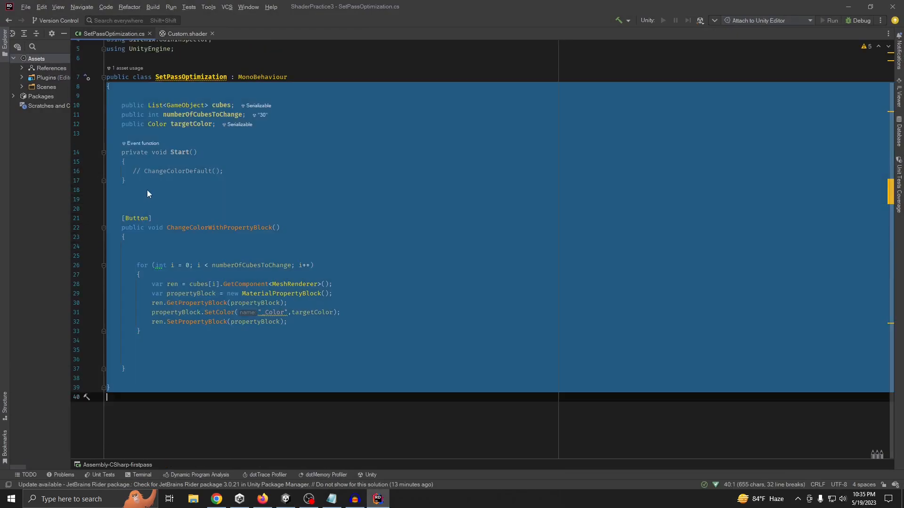
Delete the Start method with its commented-out ChangeColorDefault call and the surplus blank lines from SetPassOptimization.cs
{"action": "left_click", "coordinate": [147, 191]}
{"action": "left_click", "coordinate": [136, 205]}
{"action": "left_click_drag", "start_coordinate": [134, 171], "coordinate": [285, 175]}
{"action": "left_click_drag", "start_coordinate": [107, 190], "coordinate": [106, 134]}
{"action": "key", "text": "BackSpace"}
{"action": "left_click", "coordinate": [135, 185]}
{"action": "key", "text": "BackSpace"}
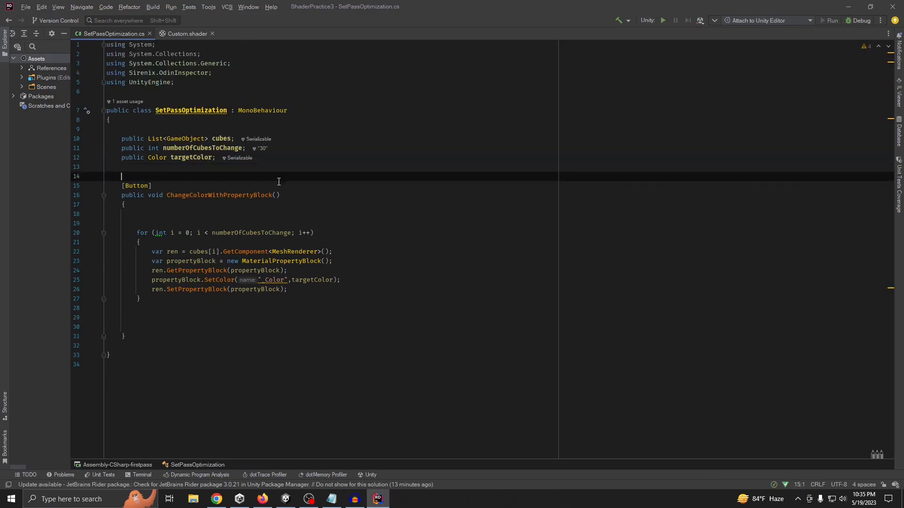
Switch to Unity, run the scene, recolor the cubes with the property block method, and exit Play mode
{"action": "key", "text": "alt+Tab"}
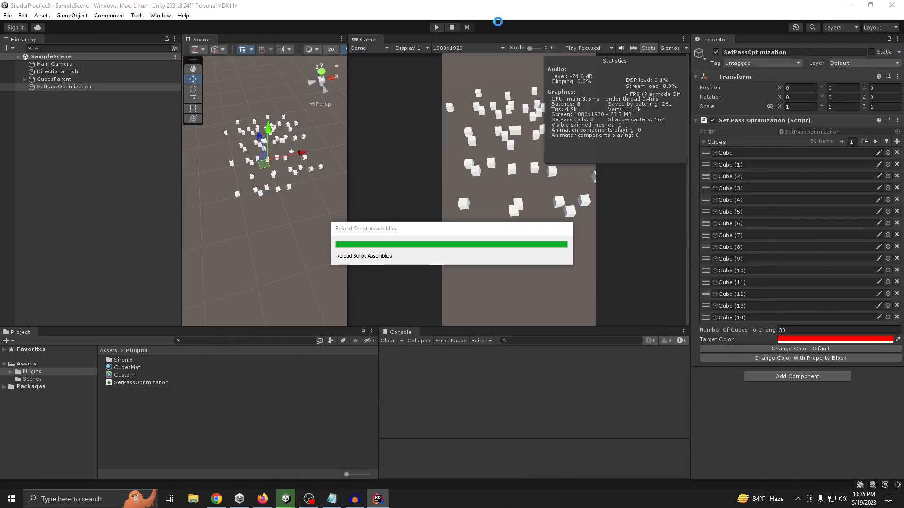
{"action": "left_click", "coordinate": [437, 27]}
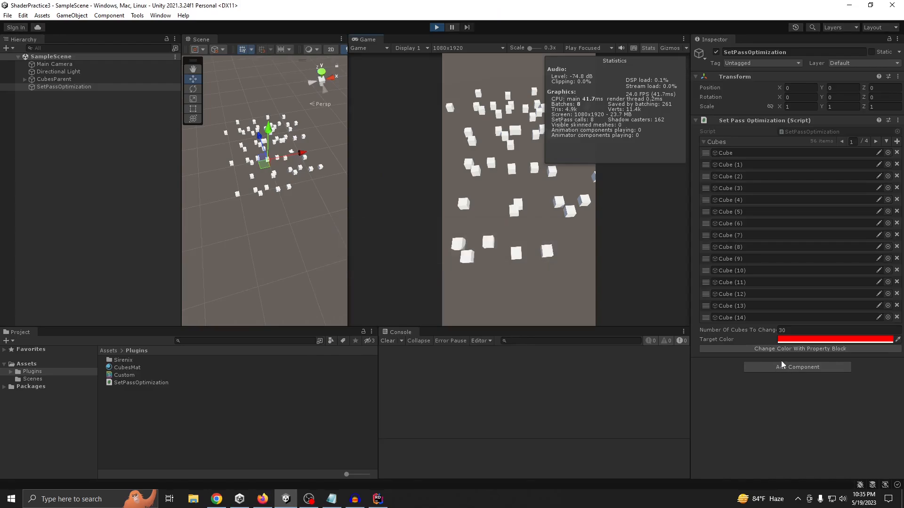
{"action": "left_click", "coordinate": [797, 349]}
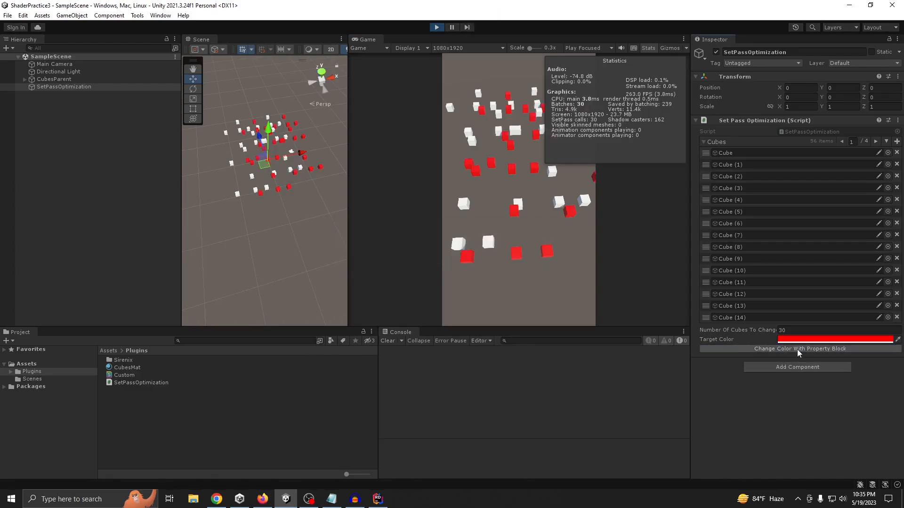
{"action": "left_click", "coordinate": [436, 27]}
Select the Custom shader asset, review its UNITY_INSTANCING_BUFFER lines in Rider, and return to SetPassOptimization.cs
{"action": "left_click", "coordinate": [124, 375]}
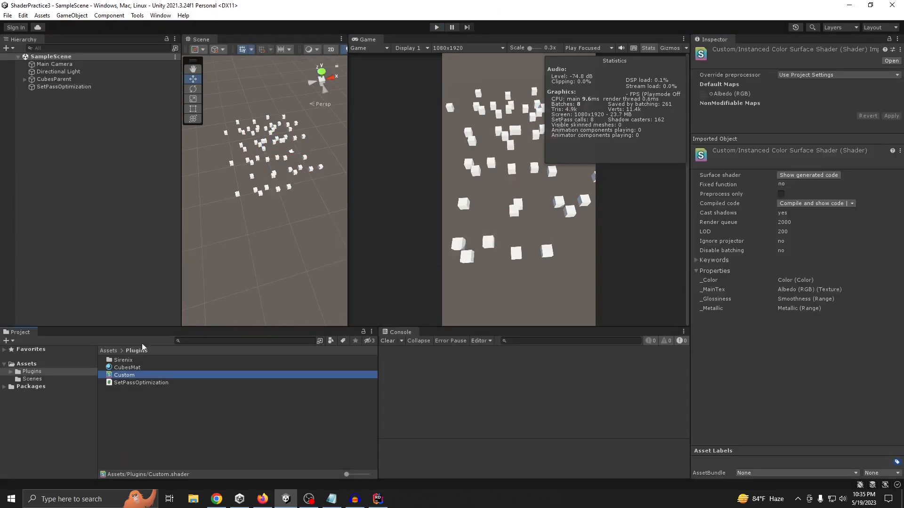
{"action": "left_click", "coordinate": [378, 499]}
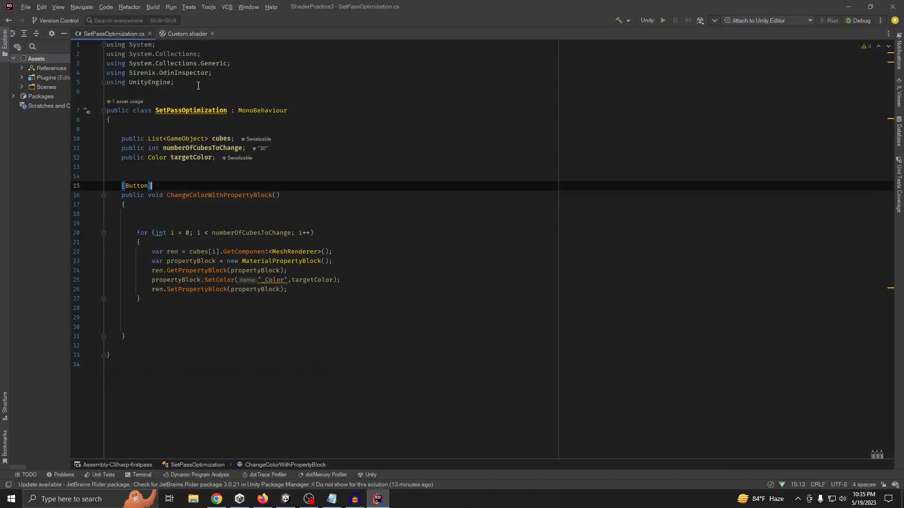
{"action": "left_click", "coordinate": [177, 34]}
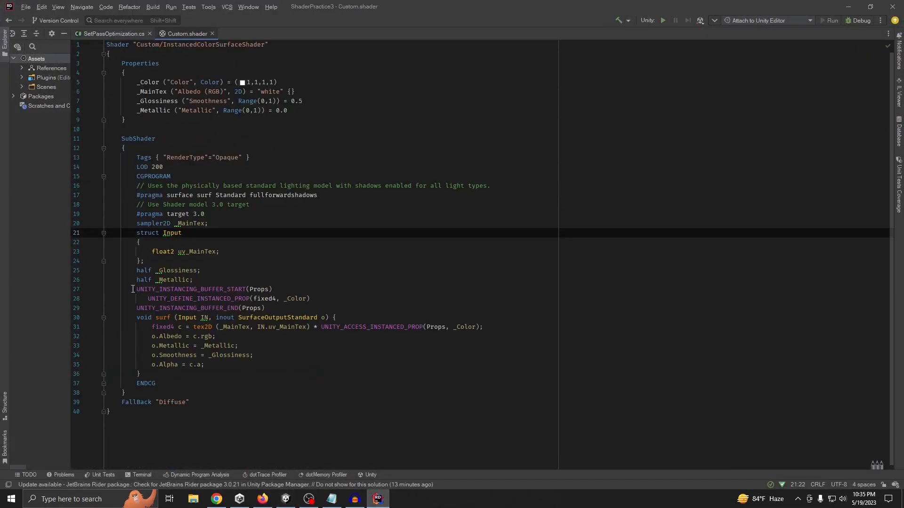
{"action": "left_click_drag", "start_coordinate": [133, 289], "coordinate": [284, 306]}
{"action": "left_click", "coordinate": [324, 317]}
{"action": "left_click", "coordinate": [121, 38]}
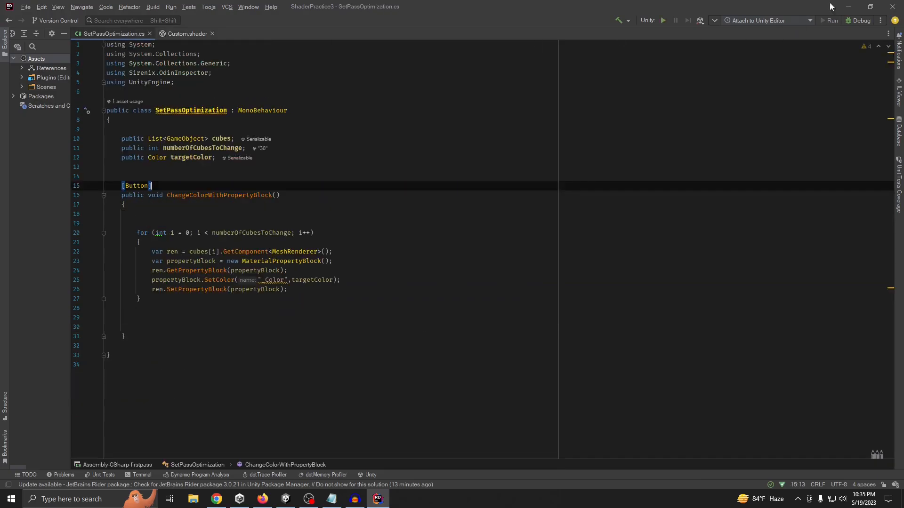
Back in Unity, rerun the property block recolor from the SetPassOptimization object with the Standard shader, and exit Play mode
{"action": "left_click", "coordinate": [848, 7]}
{"action": "left_click", "coordinate": [64, 87]}
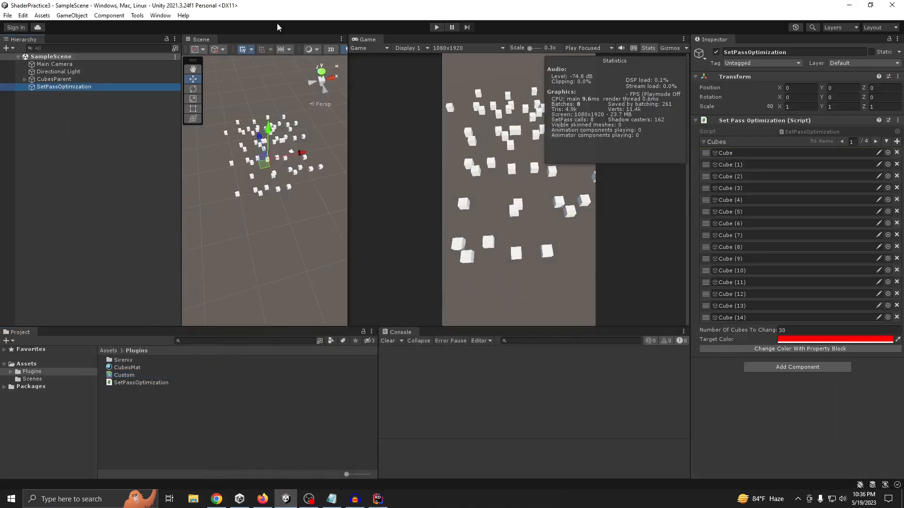
{"action": "left_click", "coordinate": [436, 27]}
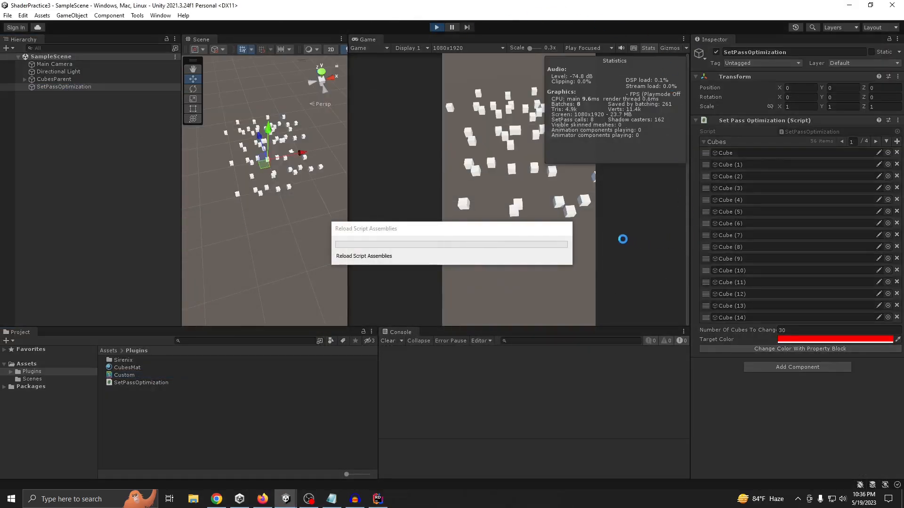
{"action": "left_click", "coordinate": [808, 352]}
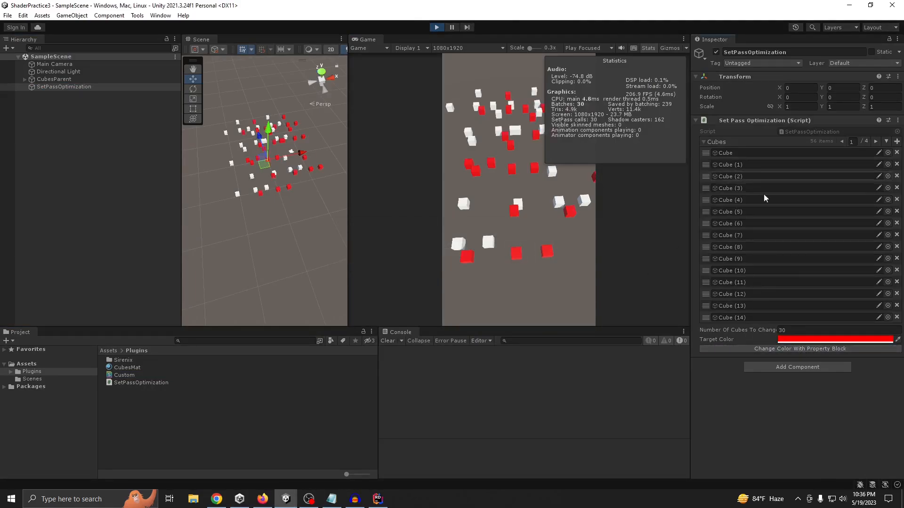
{"action": "left_click", "coordinate": [436, 27]}
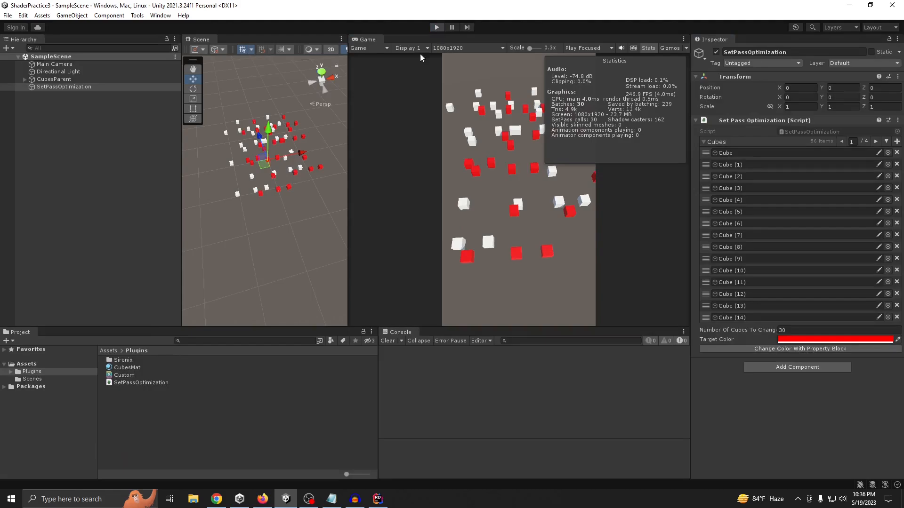
Switch the CubesMat material's shader to Custom/InstancedColorSurfaceShader
{"action": "left_click", "coordinate": [134, 368]}
{"action": "left_click", "coordinate": [768, 59]}
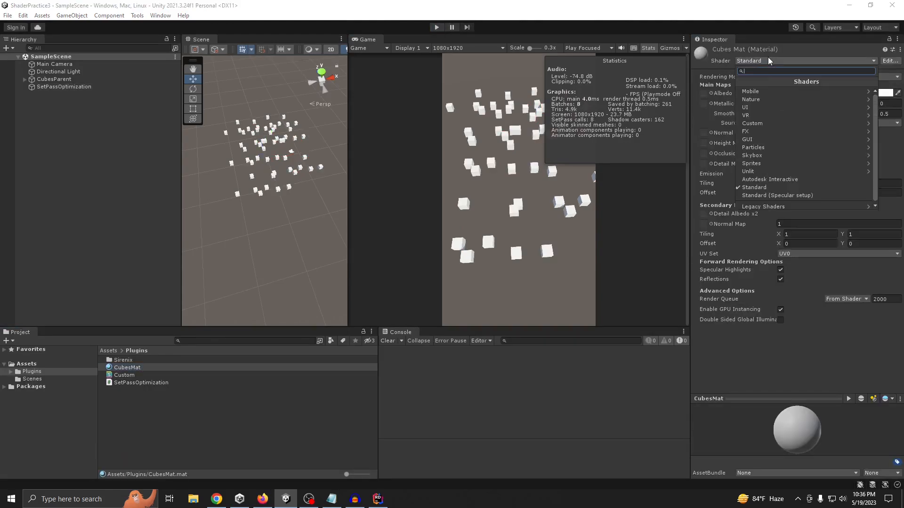
{"action": "left_click", "coordinate": [759, 123]}
{"action": "left_click", "coordinate": [791, 91]}
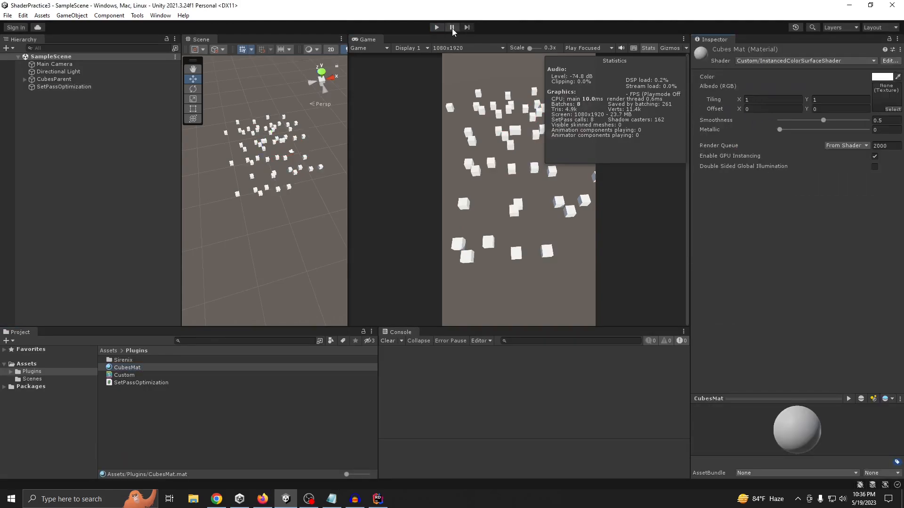
Run the scene with the custom shader, recolor the cubes with SetPassOptimization's property block method, and inspect the Custom shader asset
{"action": "left_click", "coordinate": [436, 27]}
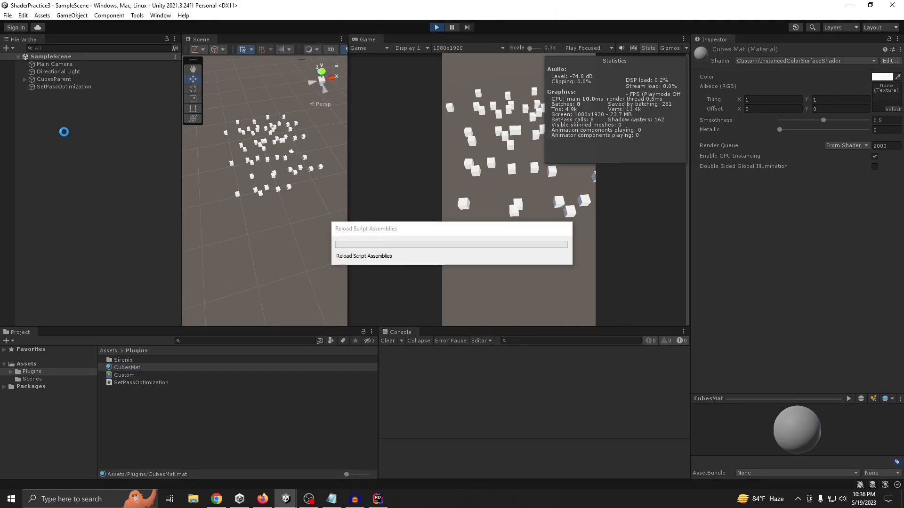
{"action": "left_click", "coordinate": [77, 87]}
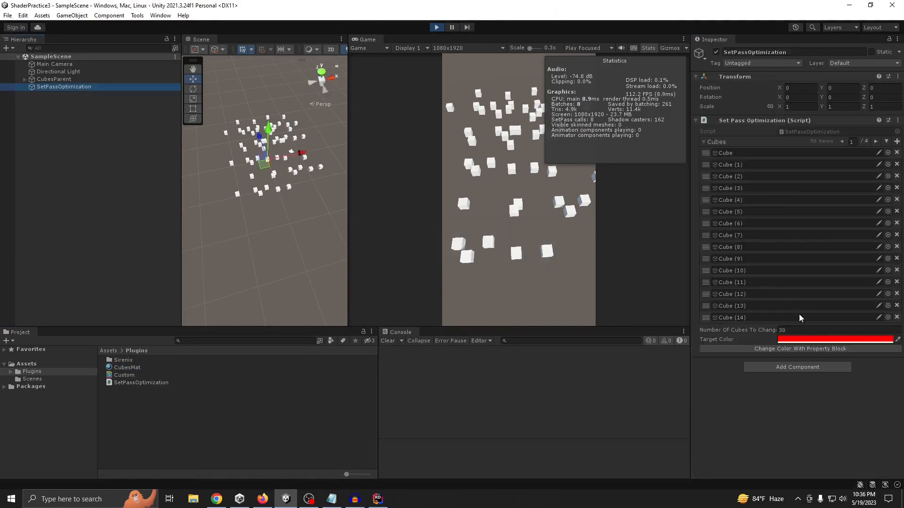
{"action": "left_click", "coordinate": [803, 349]}
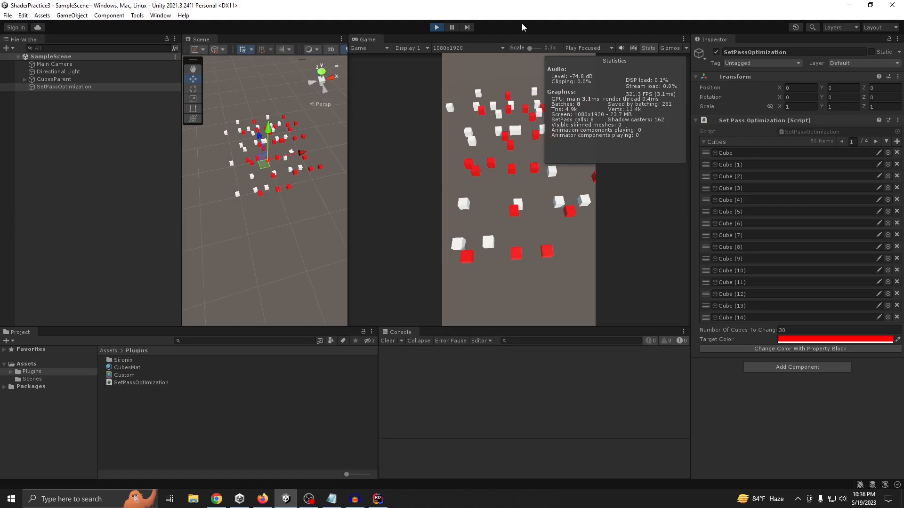
{"action": "left_click", "coordinate": [123, 377]}
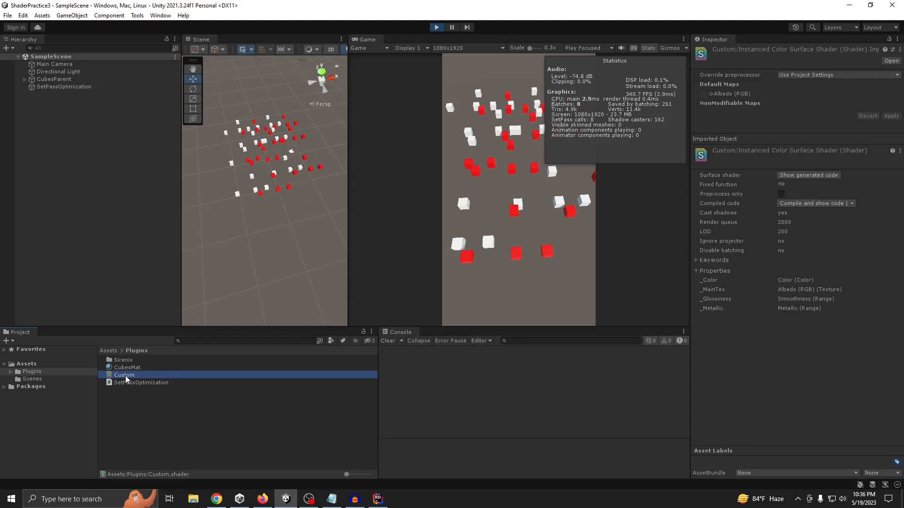
{"action": "left_click", "coordinate": [75, 88]}
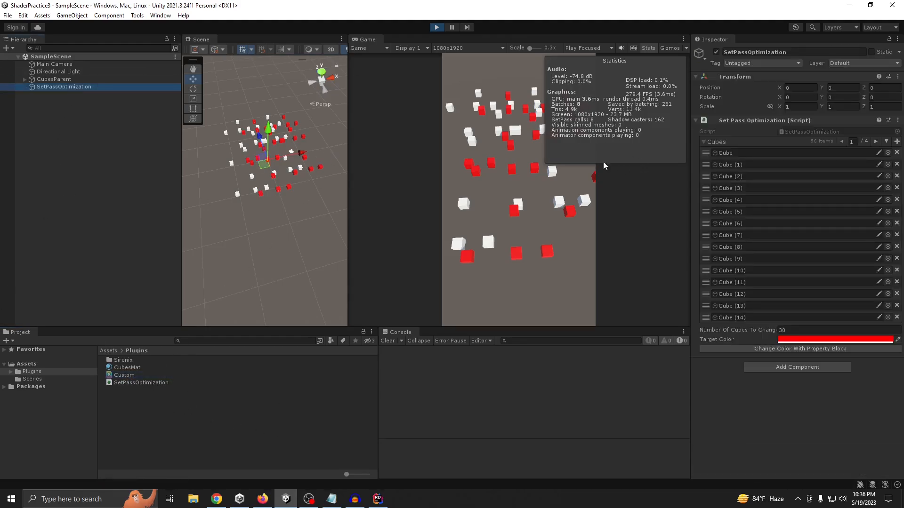
{"action": "left_click", "coordinate": [523, 33]}
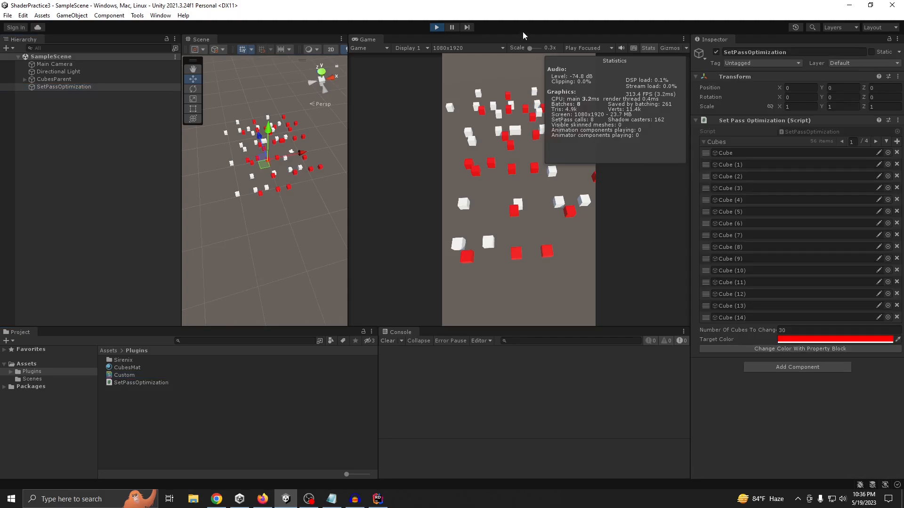